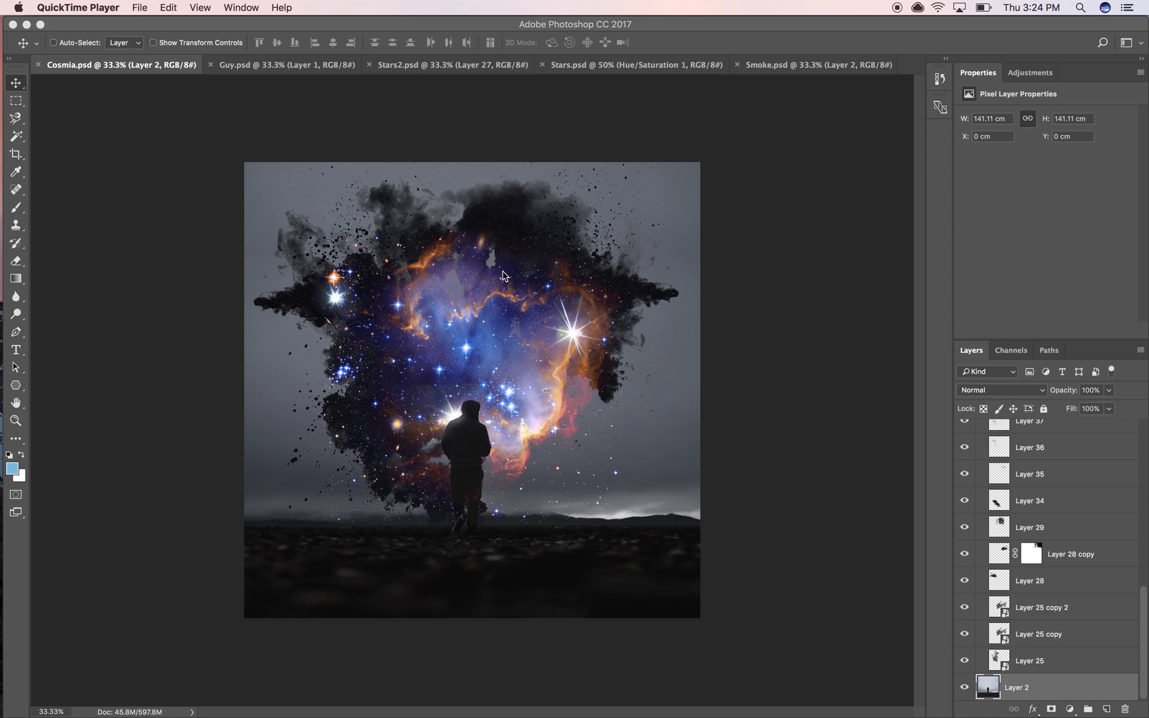
# - Flip through the Guy, Stars2, Stars and Smoke source images, finishing on Guy.psd
pyautogui.click(312, 73)
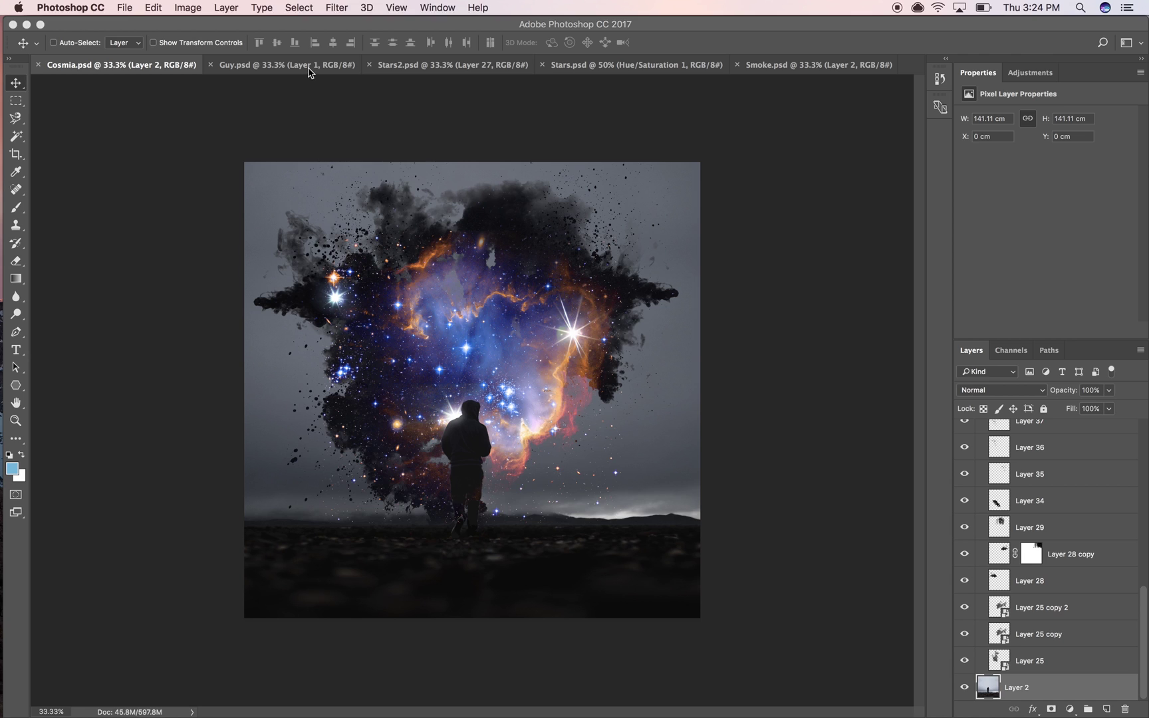
pyautogui.click(292, 67)
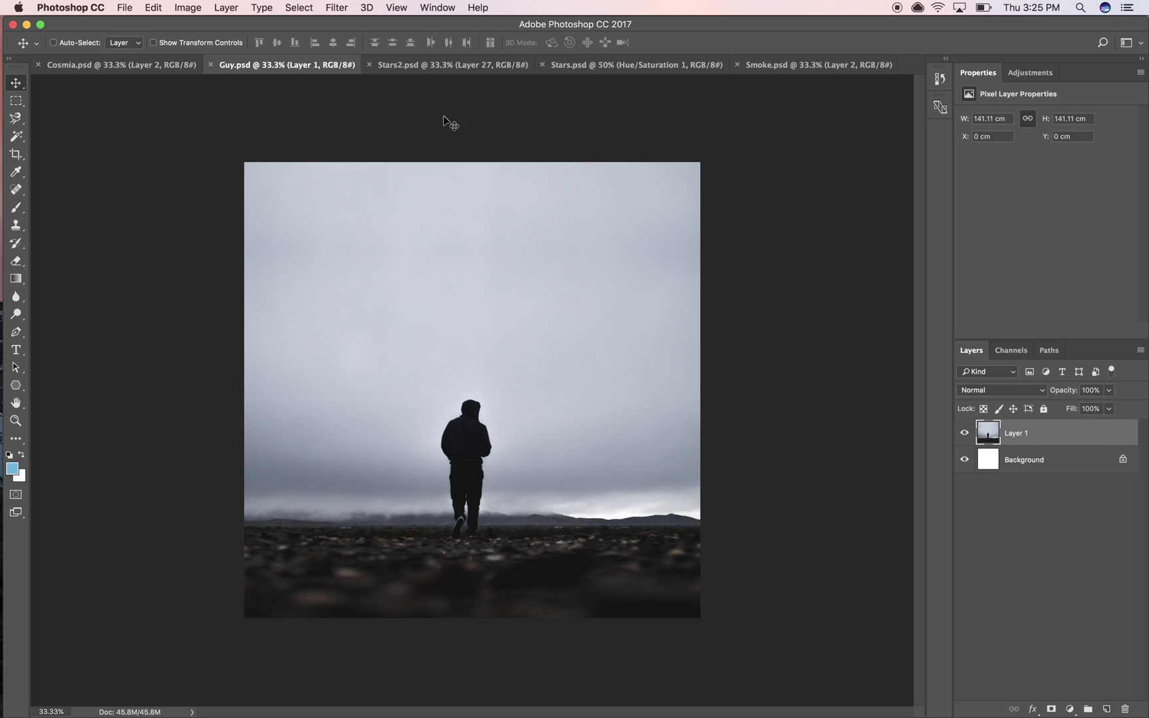
pyautogui.click(426, 67)
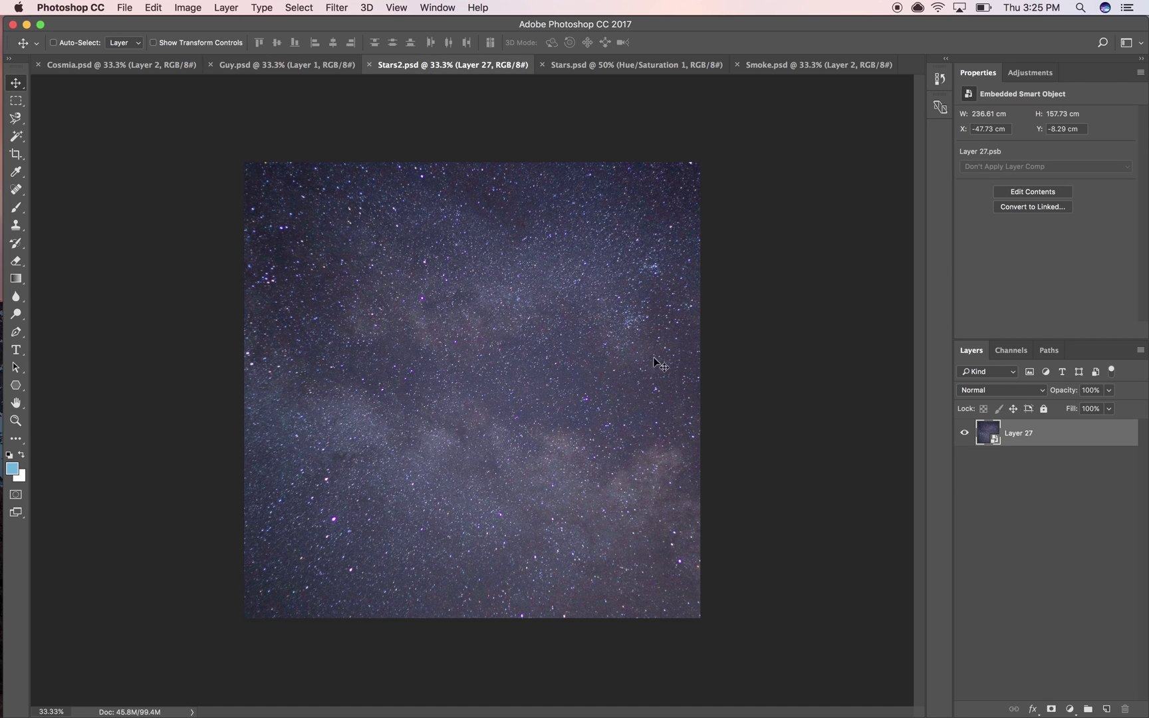
pyautogui.click(598, 64)
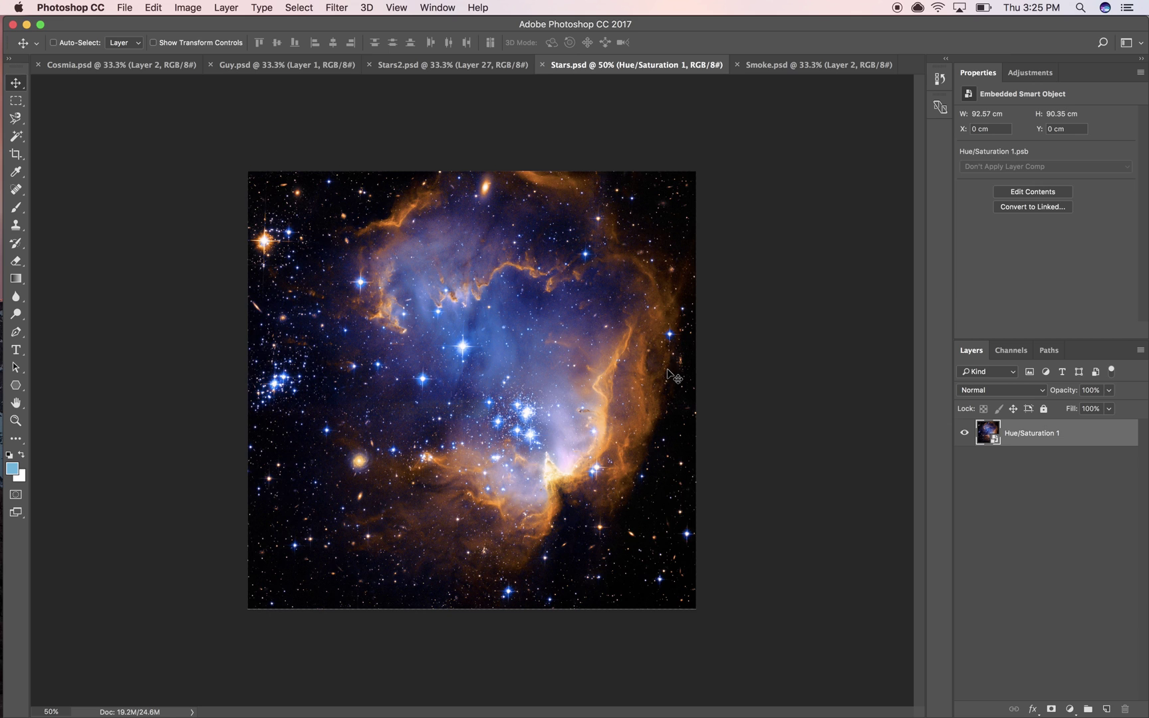
pyautogui.click(793, 74)
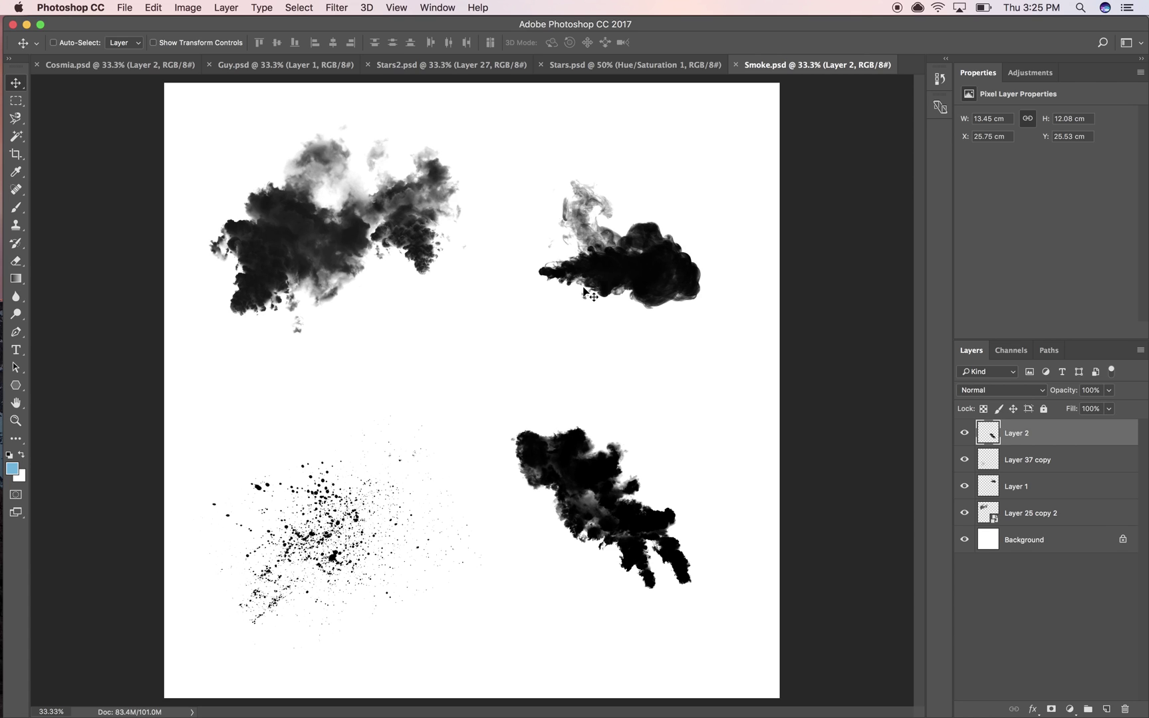
pyautogui.click(607, 67)
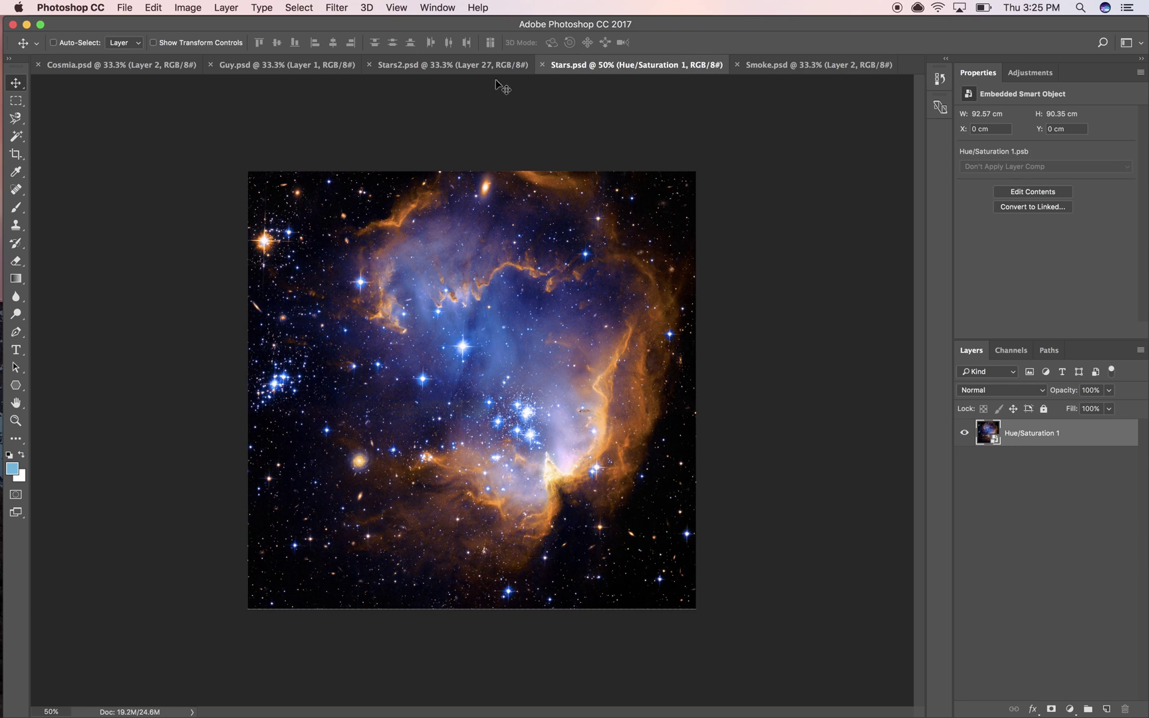
pyautogui.click(480, 67)
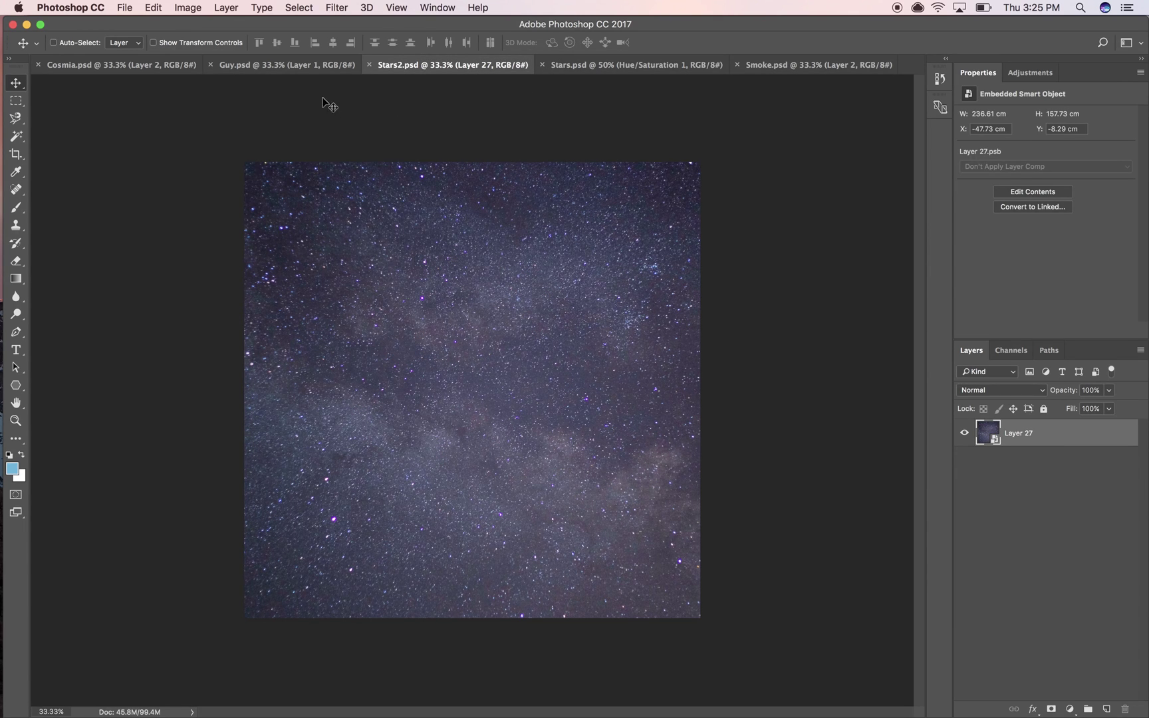
pyautogui.click(291, 69)
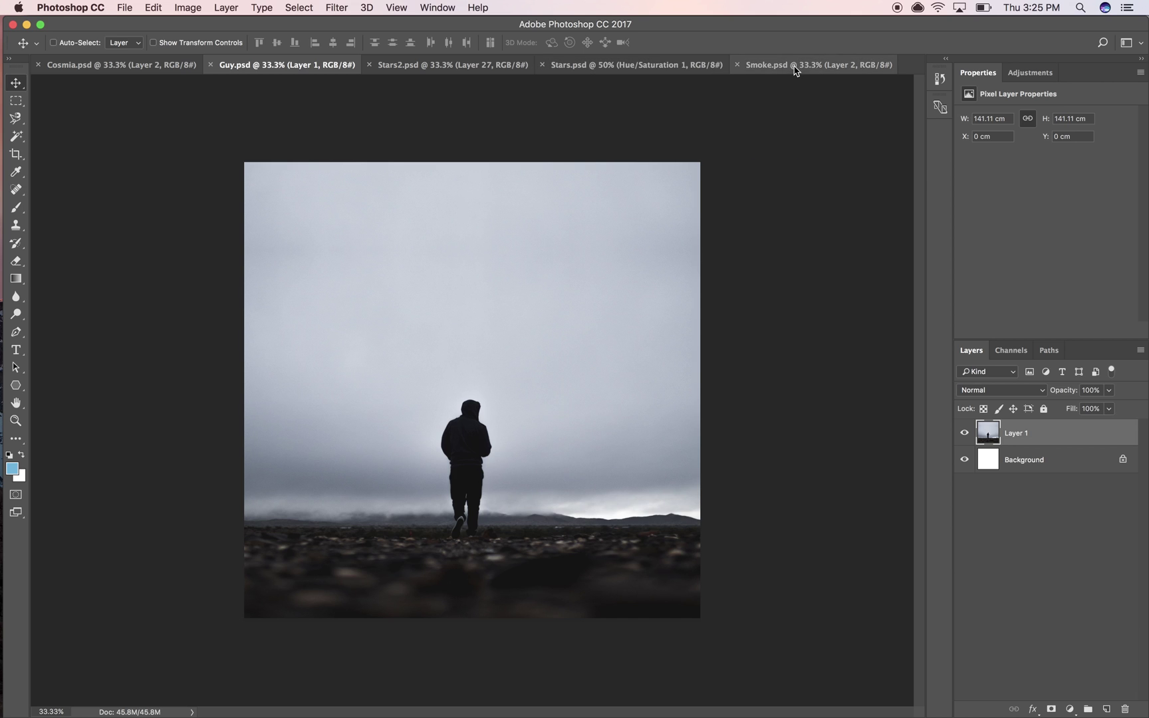
# - Move the Smoke tab beside Guy and drag the top-left smoke cloud into the Guy photo
pyautogui.moveTo(795, 72); pyautogui.dragTo(401, 60)
pyautogui.click(436, 69)
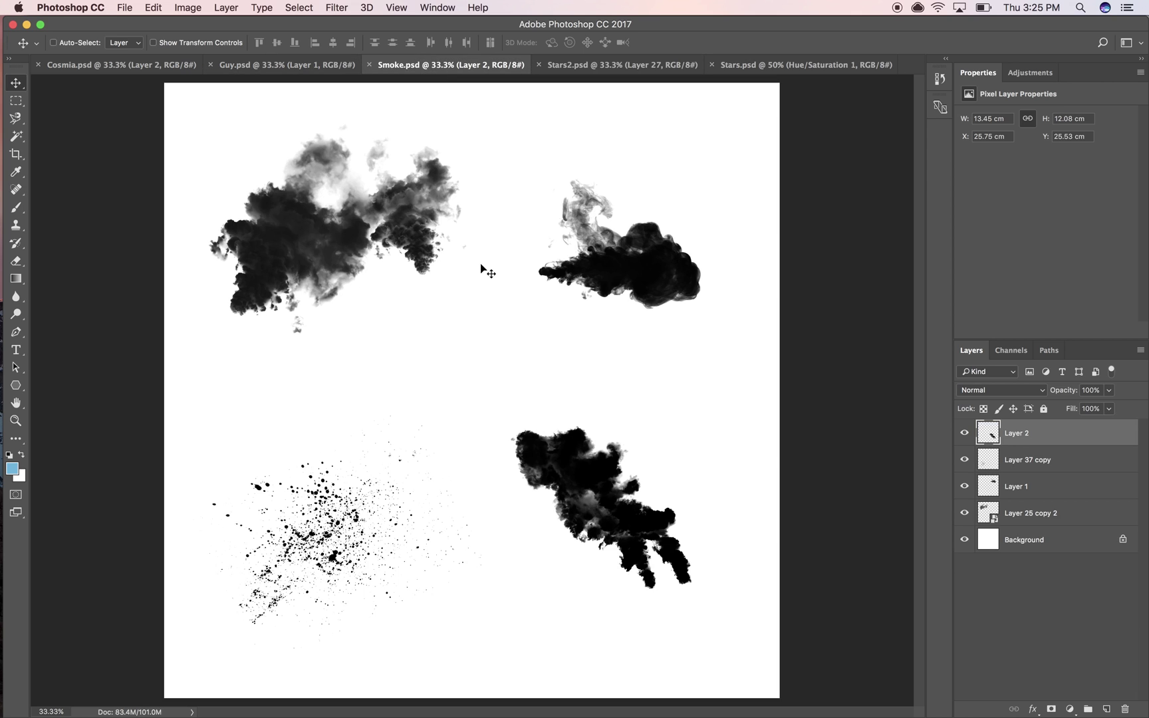
pyautogui.keyDown('super'); pyautogui.click(304, 258); pyautogui.keyUp('super')
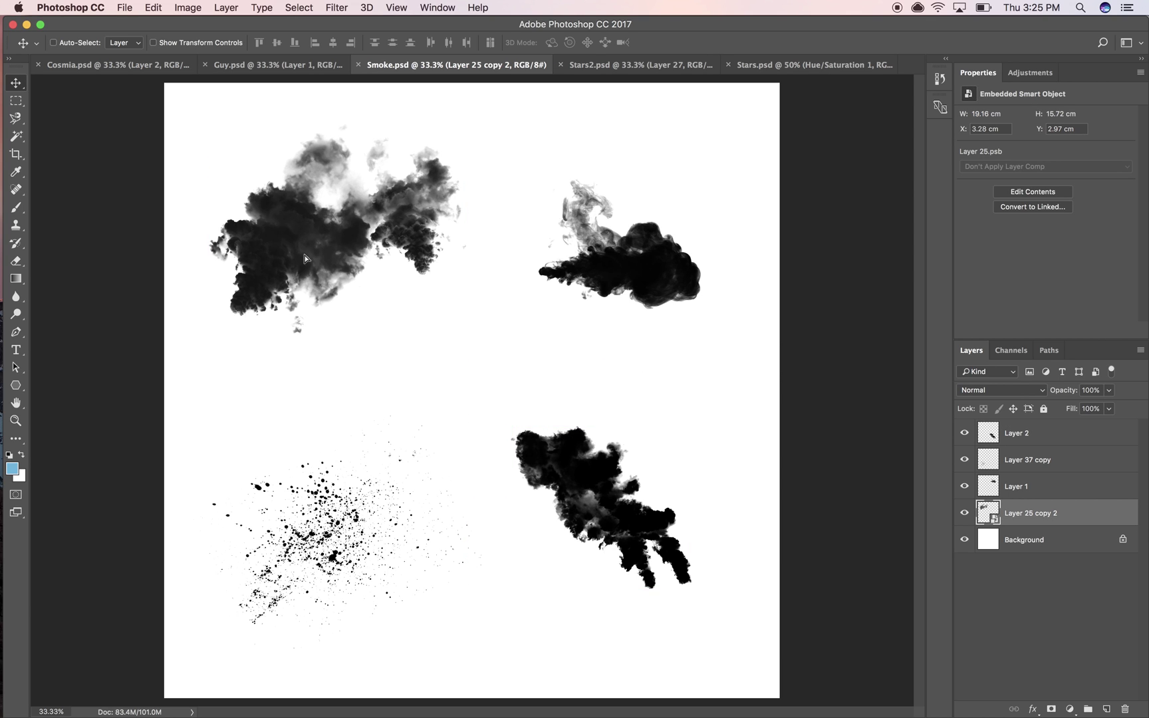
pyautogui.moveTo(305, 258); pyautogui.dragTo(504, 429)
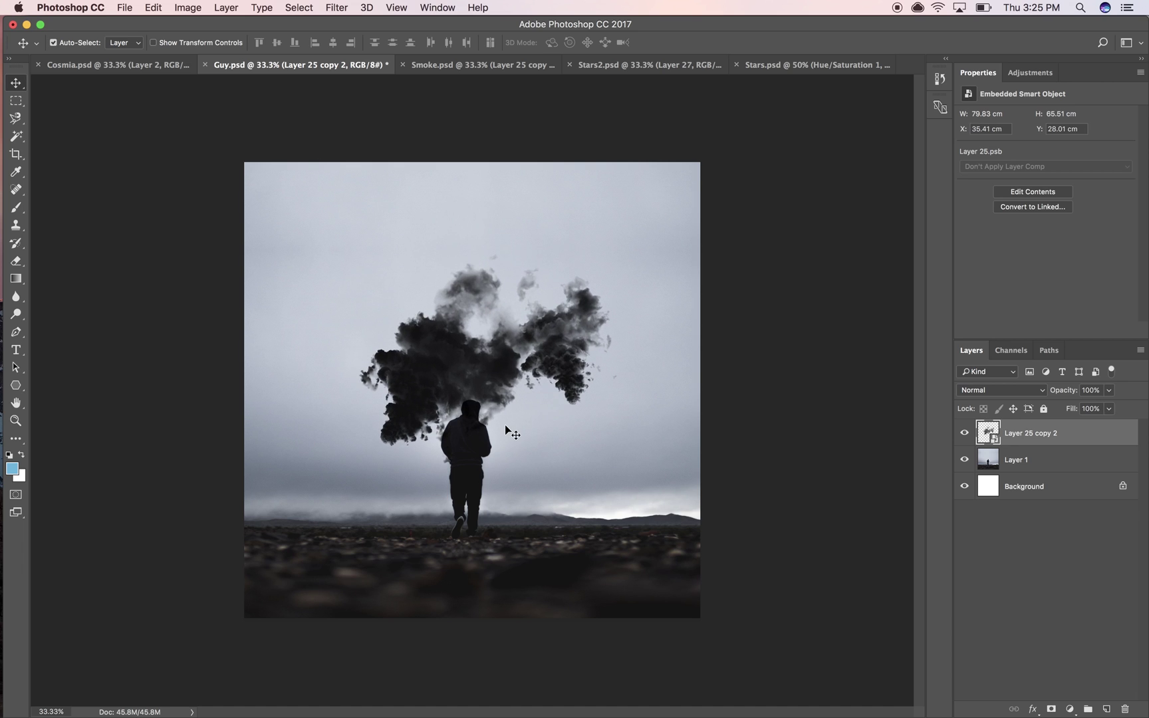
# - Rotate the smoke to about -30°, scale it to 71%, and set it beside the man's legs
pyautogui.press('super+t')
pyautogui.moveTo(653, 497); pyautogui.dragTo(628, 296)
pyautogui.moveTo(544, 315); pyautogui.dragTo(468, 357)
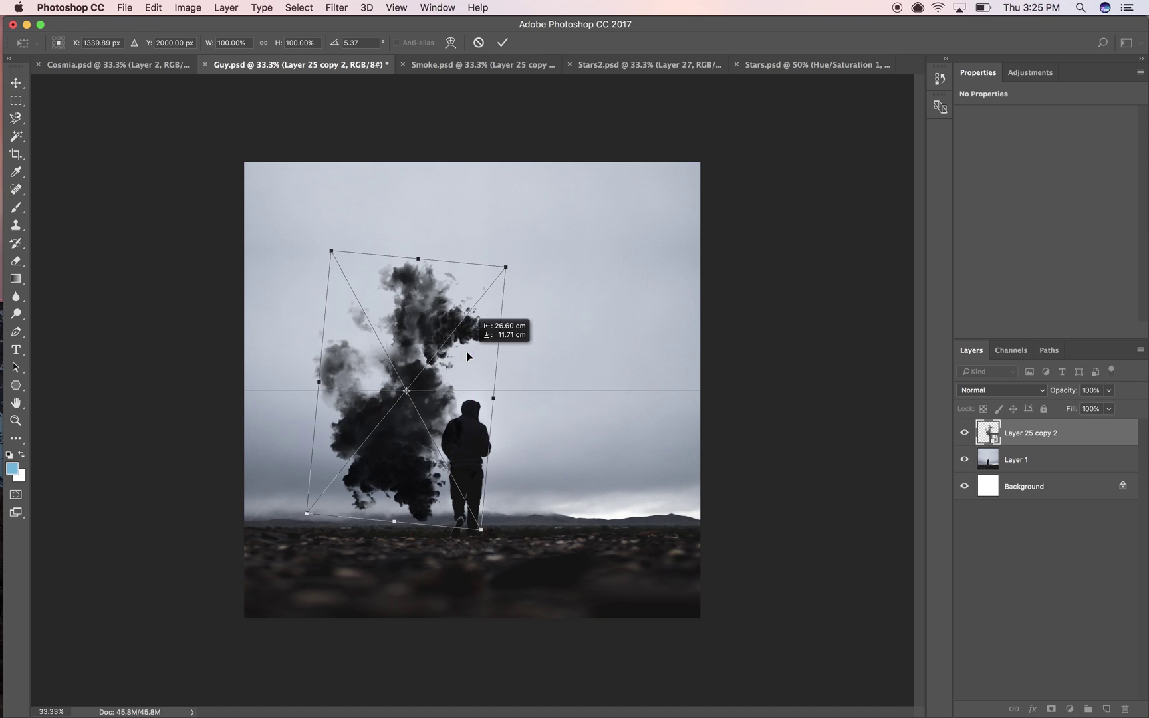
pyautogui.moveTo(582, 356); pyautogui.dragTo(564, 291)
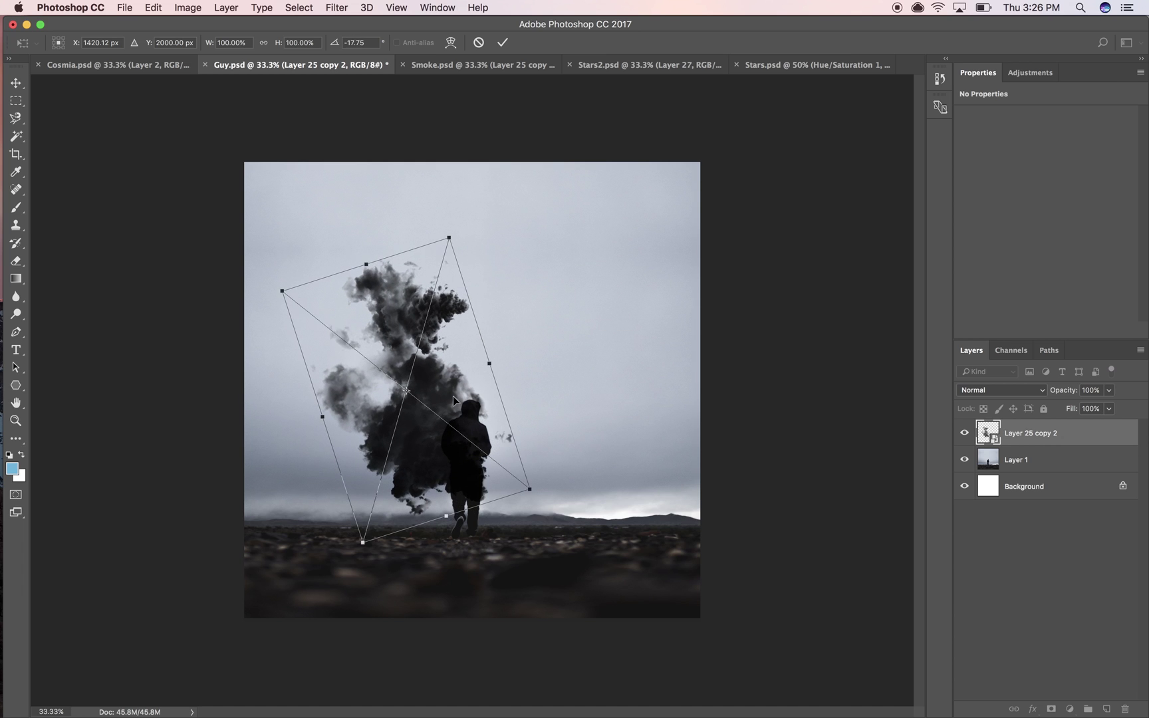
pyautogui.moveTo(453, 399); pyautogui.dragTo(441, 414)
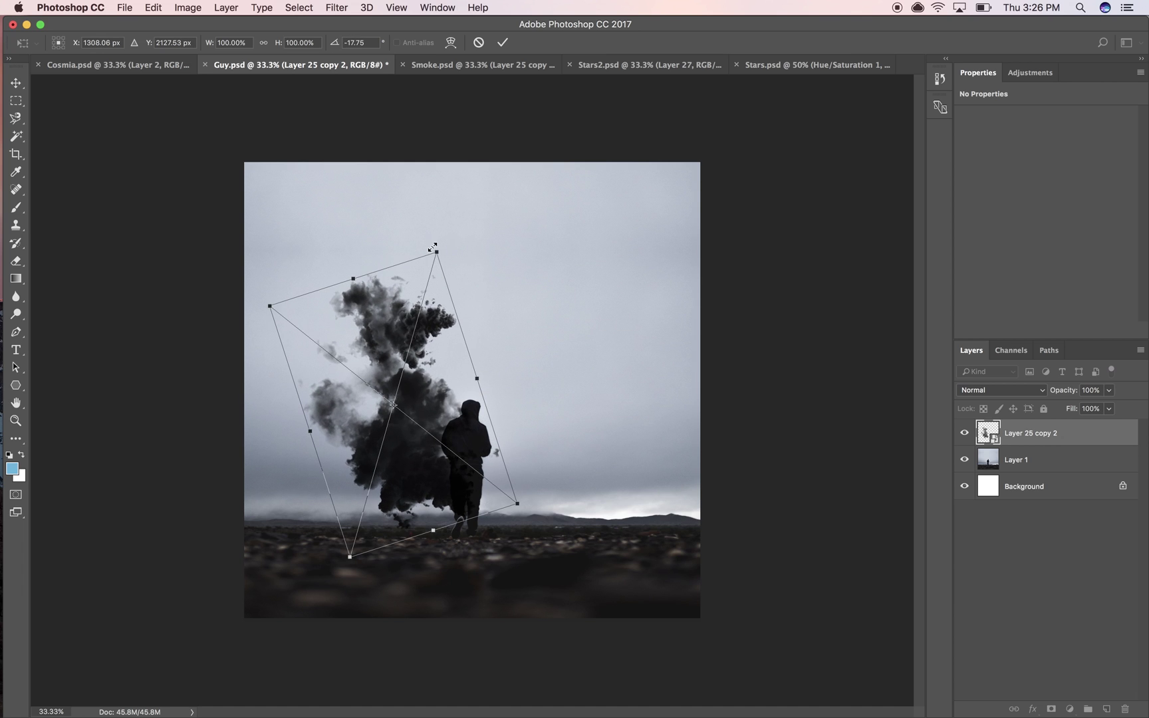
pyautogui.moveTo(434, 247); pyautogui.dragTo(435, 341)
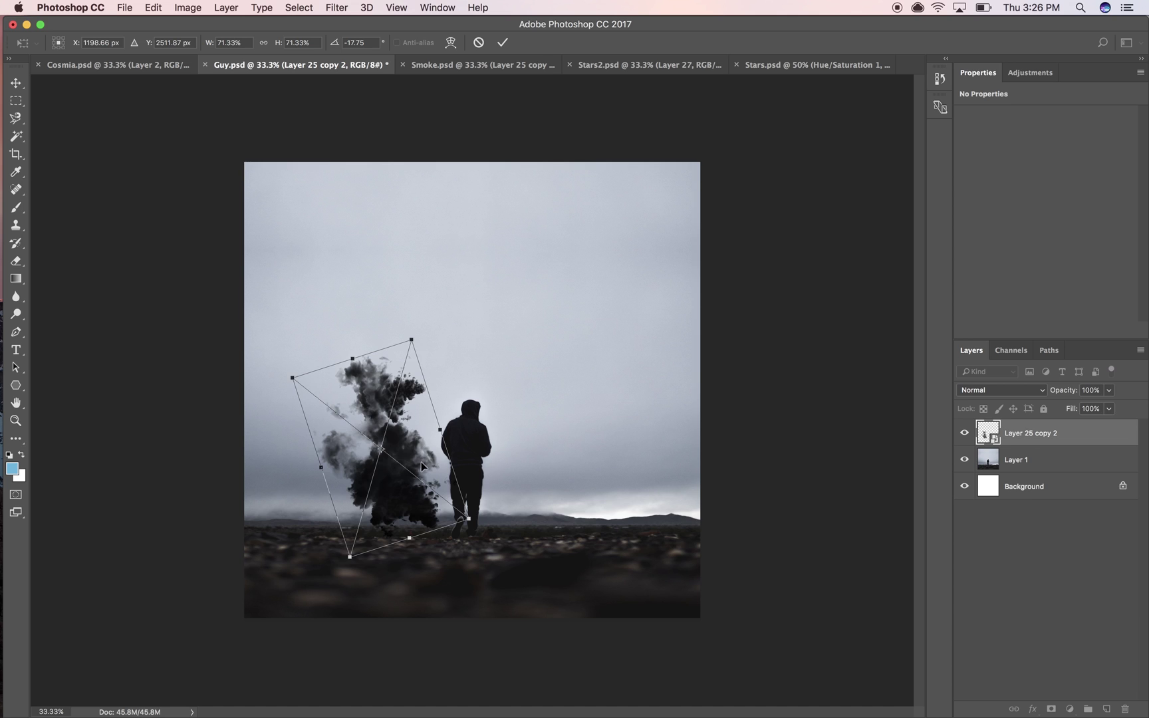
pyautogui.moveTo(421, 466); pyautogui.dragTo(434, 447)
pyautogui.moveTo(516, 467); pyautogui.dragTo(523, 438)
pyautogui.moveTo(412, 463); pyautogui.dragTo(418, 469)
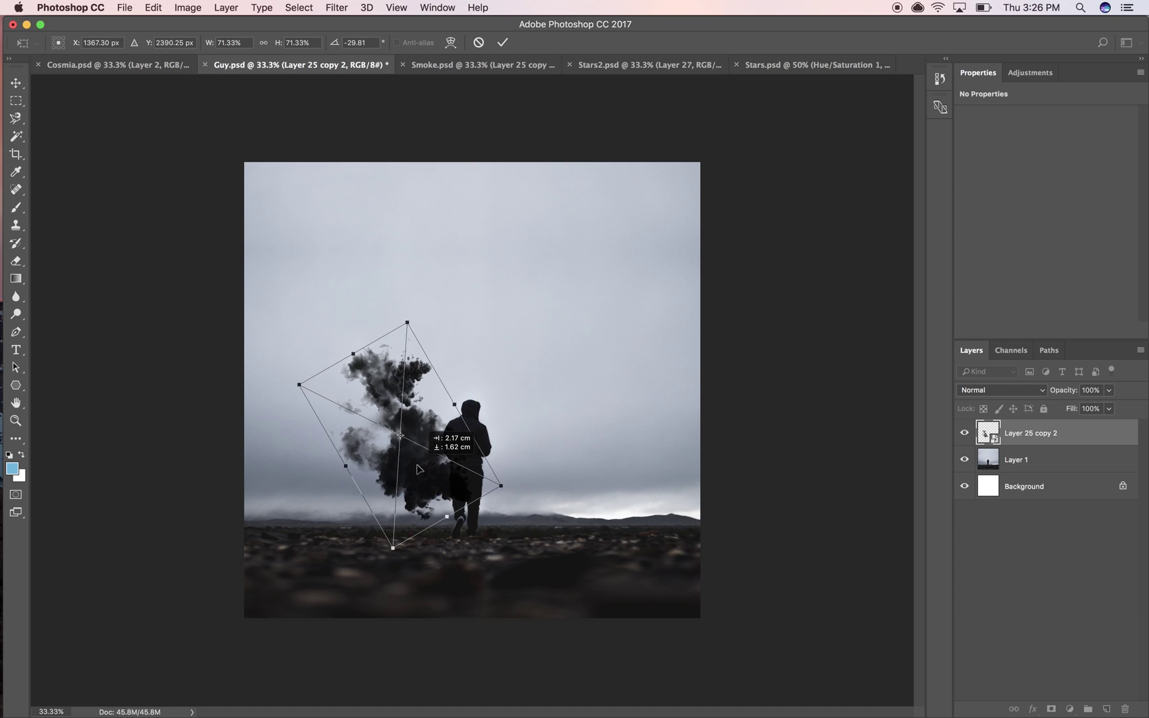
pyautogui.press('Return')
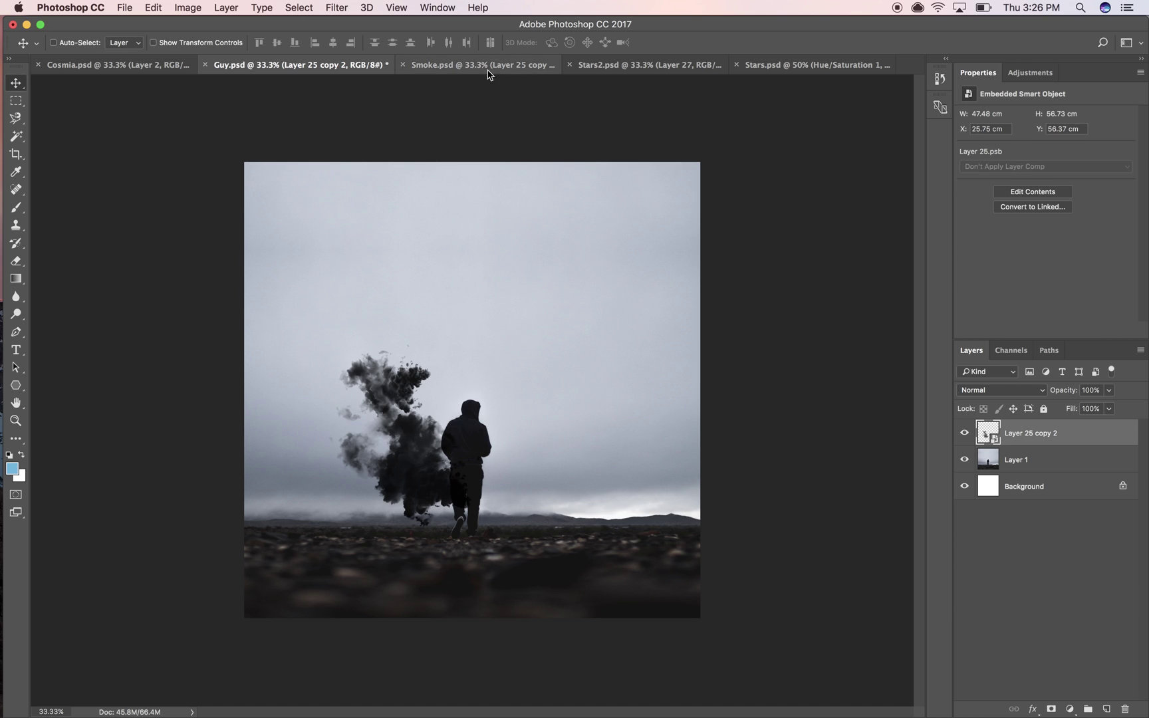
# - Add the top-right smoke cloud to the Guy photo, rotated upright to rise vertically
pyautogui.click(461, 66)
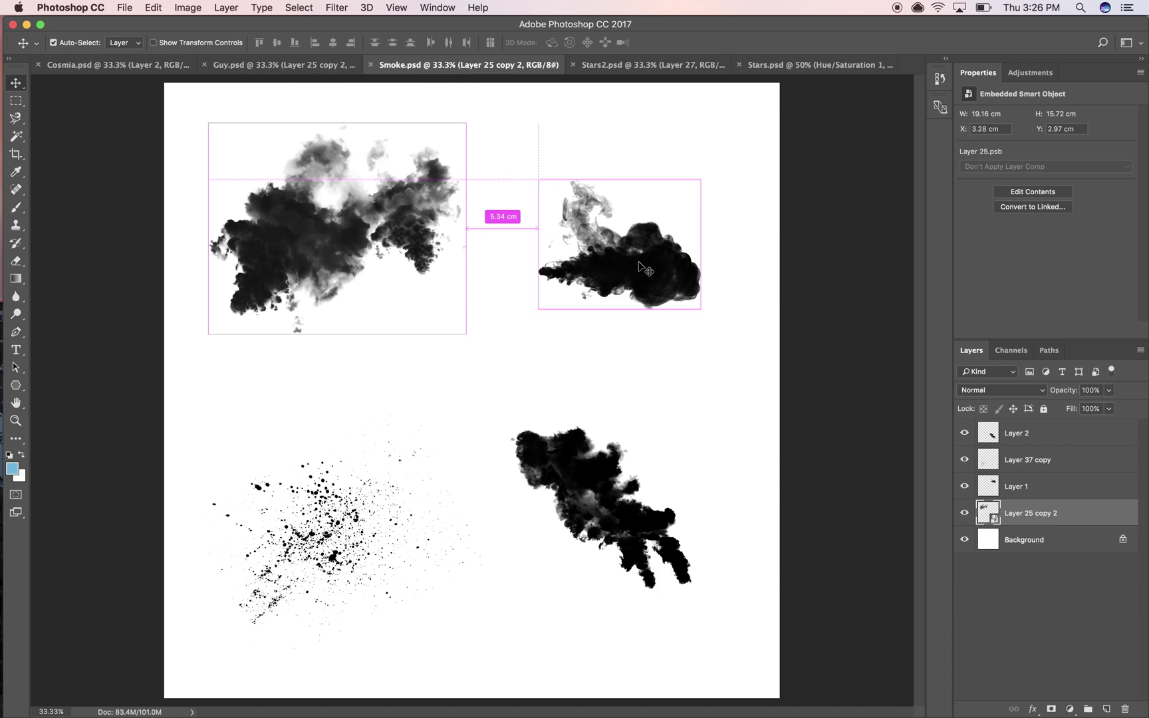
pyautogui.moveTo(640, 268); pyautogui.dragTo(454, 376)
pyautogui.hotkey('ctrl', 't')
pyautogui.moveTo(551, 406); pyautogui.dragTo(433, 365)
pyautogui.moveTo(556, 289); pyautogui.dragTo(519, 227)
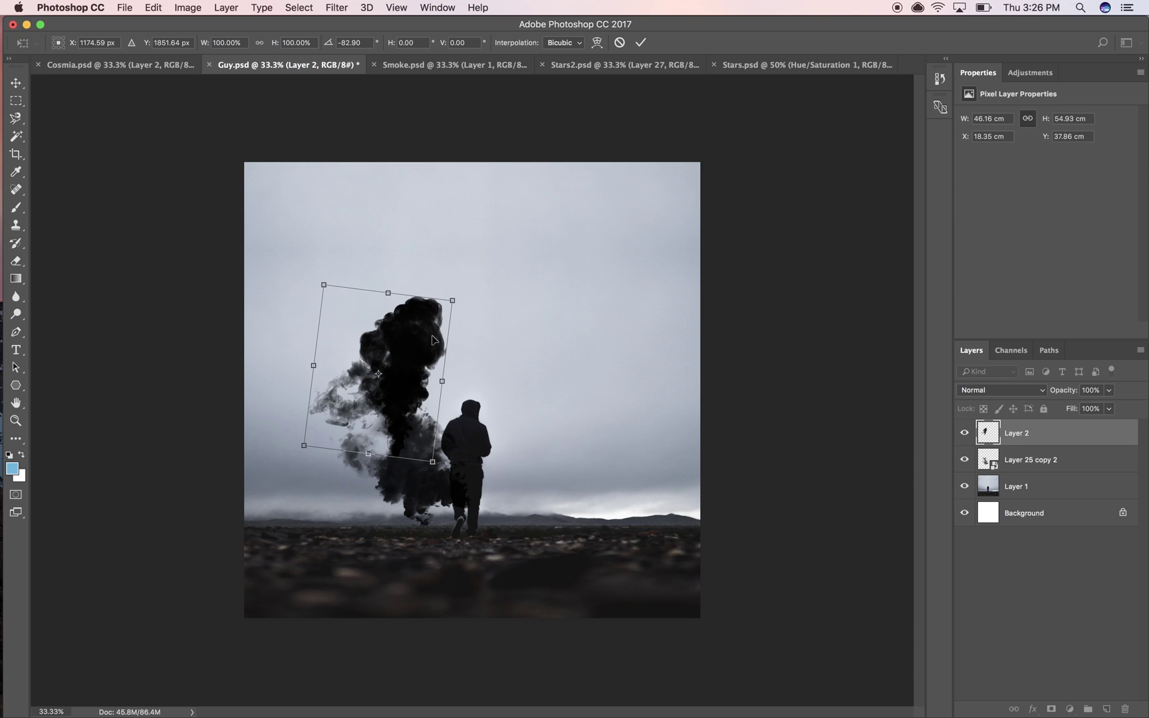
pyautogui.moveTo(432, 341); pyautogui.dragTo(423, 348)
pyautogui.moveTo(516, 374); pyautogui.dragTo(513, 354)
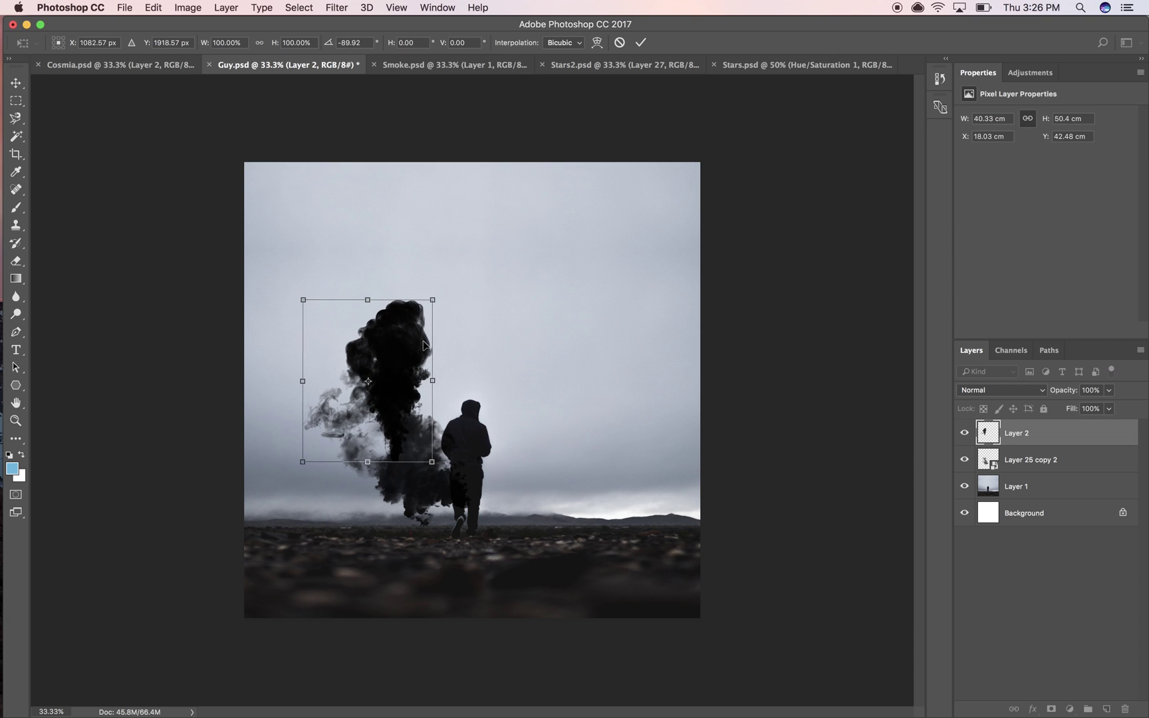
pyautogui.press('Return')
# - Add the lower-right smoke cloud above the first clouds, rotated to point up and right
pyautogui.click(425, 64)
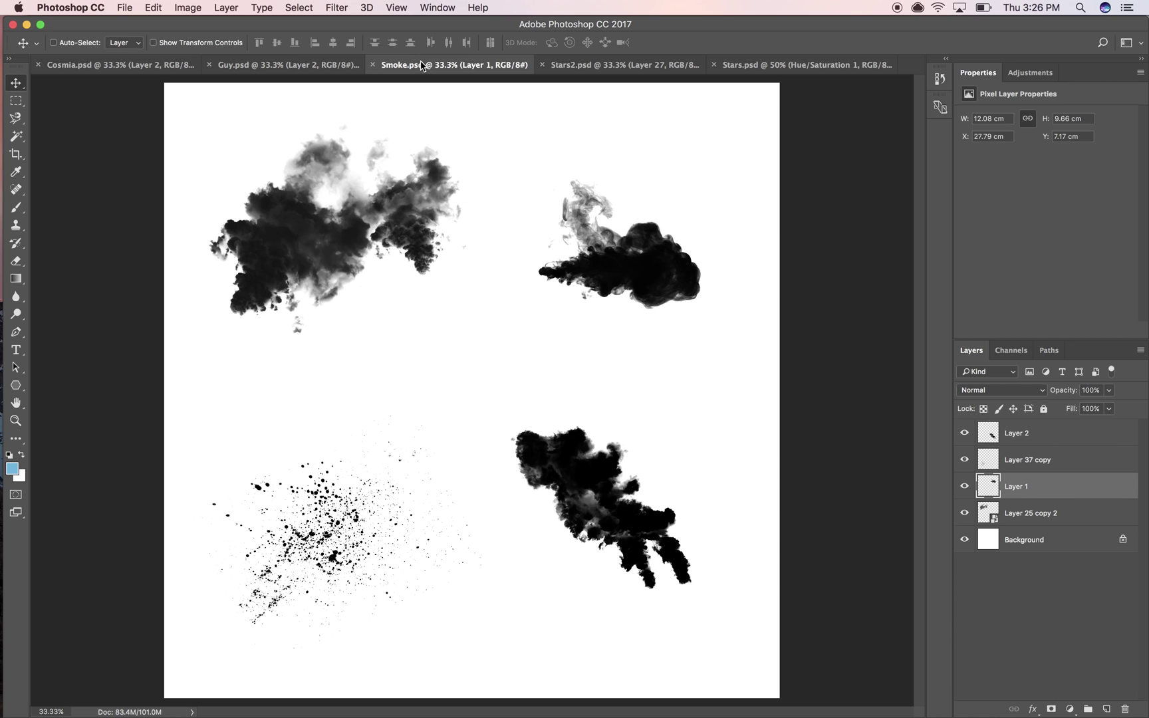
pyautogui.moveTo(622, 509); pyautogui.dragTo(331, 60)
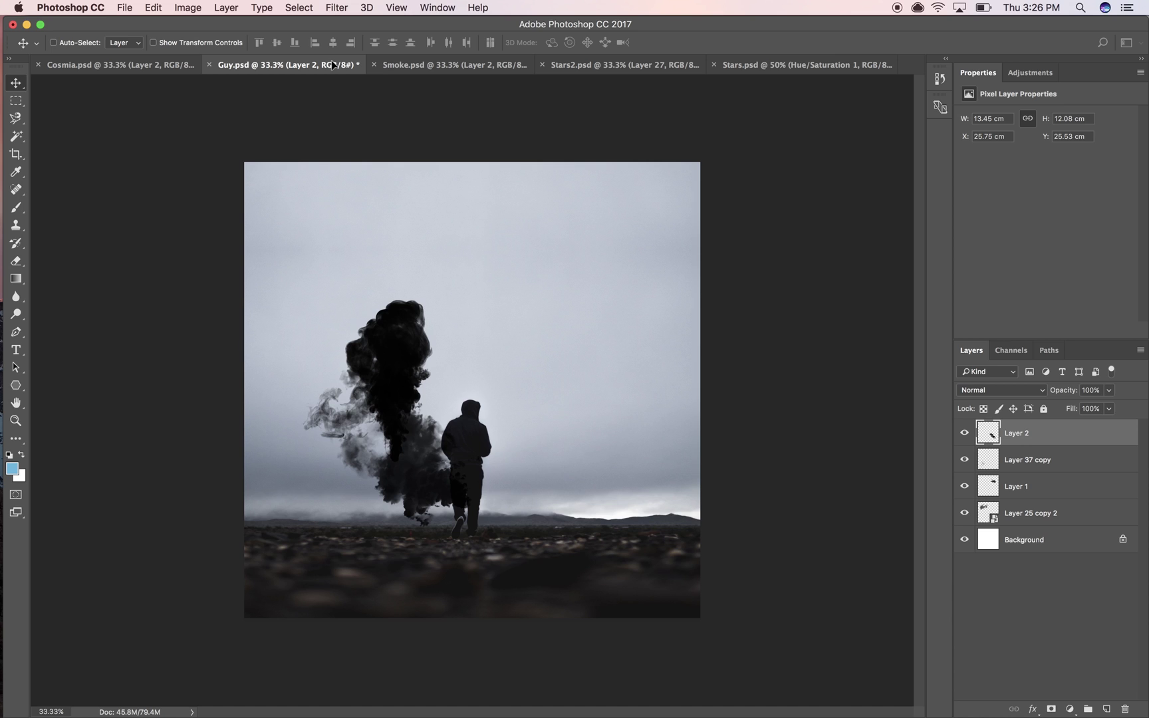
pyautogui.moveTo(459, 296); pyautogui.dragTo(436, 308)
pyautogui.press('super+t')
pyautogui.moveTo(610, 393); pyautogui.dragTo(531, 149)
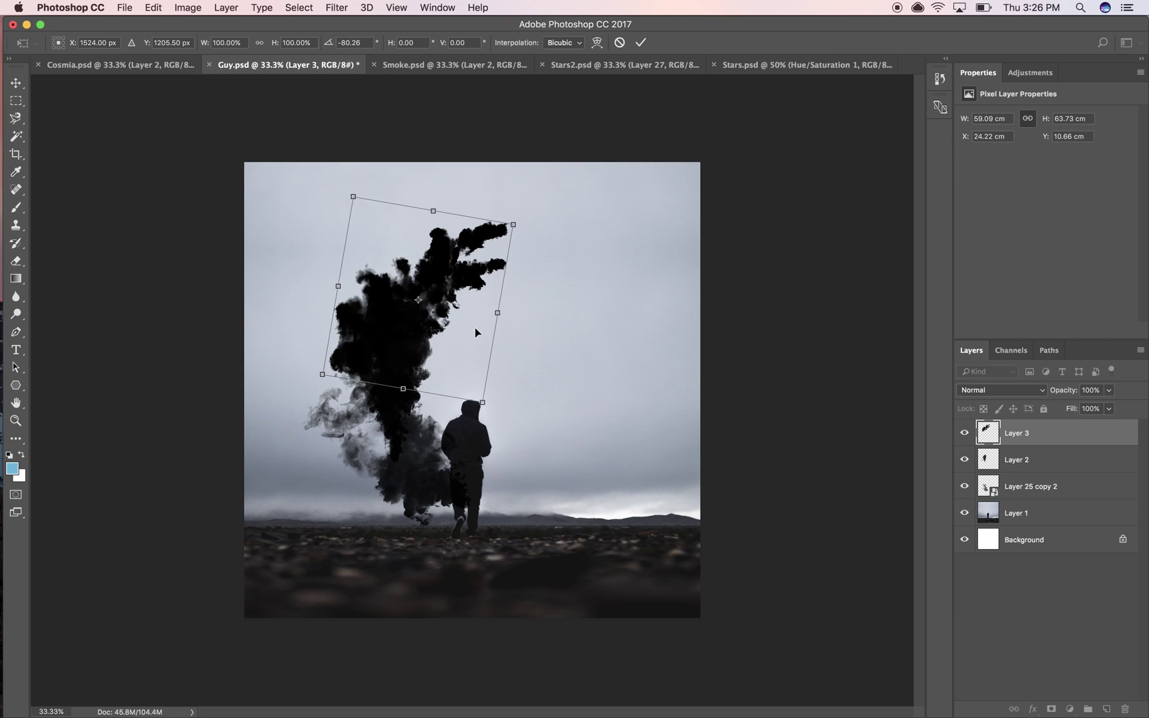
pyautogui.moveTo(454, 320); pyautogui.dragTo(456, 310)
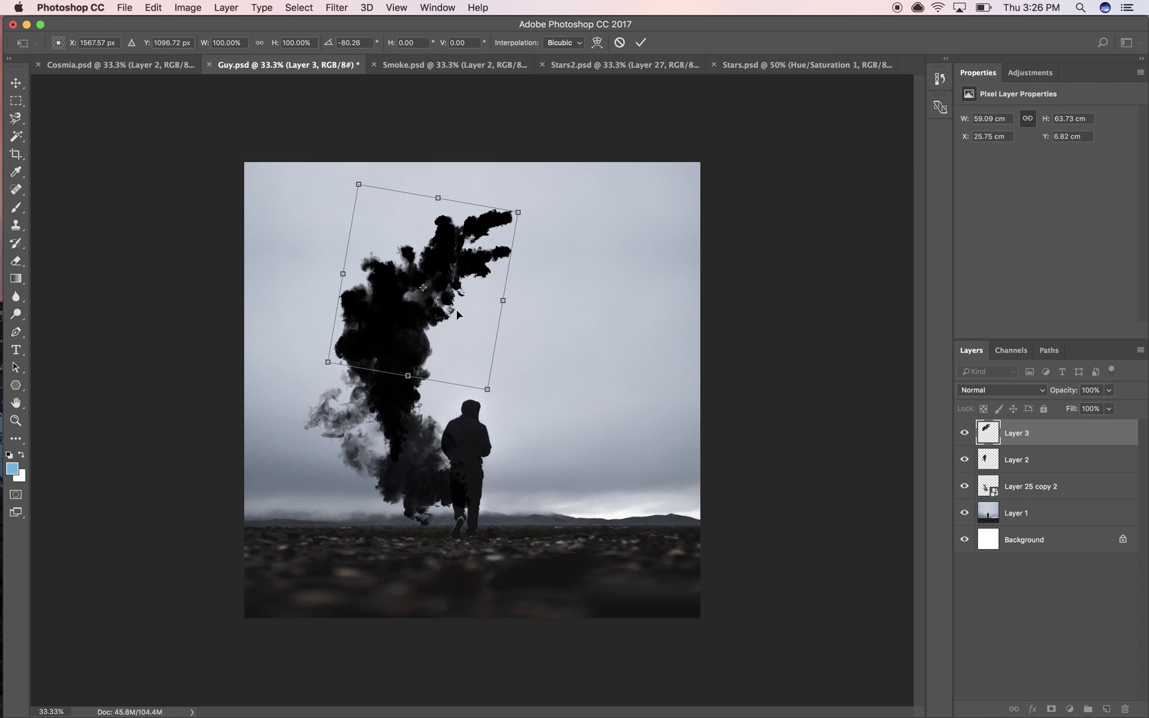
pyautogui.press('Return')
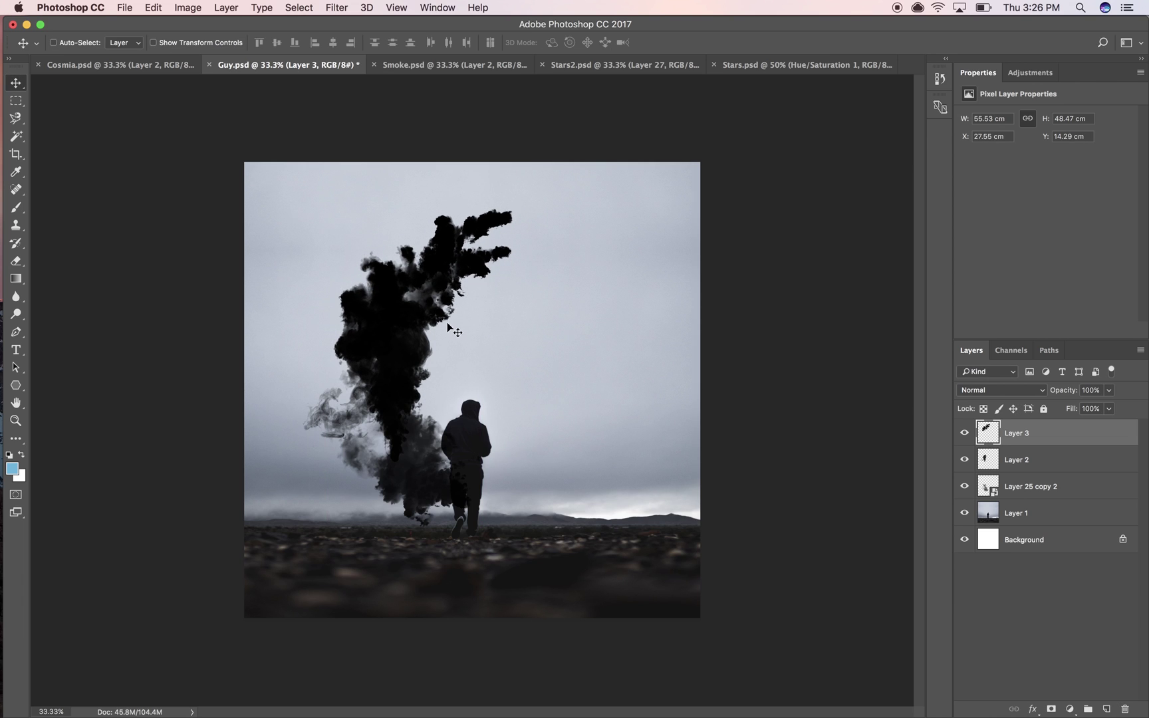
pyautogui.click(433, 69)
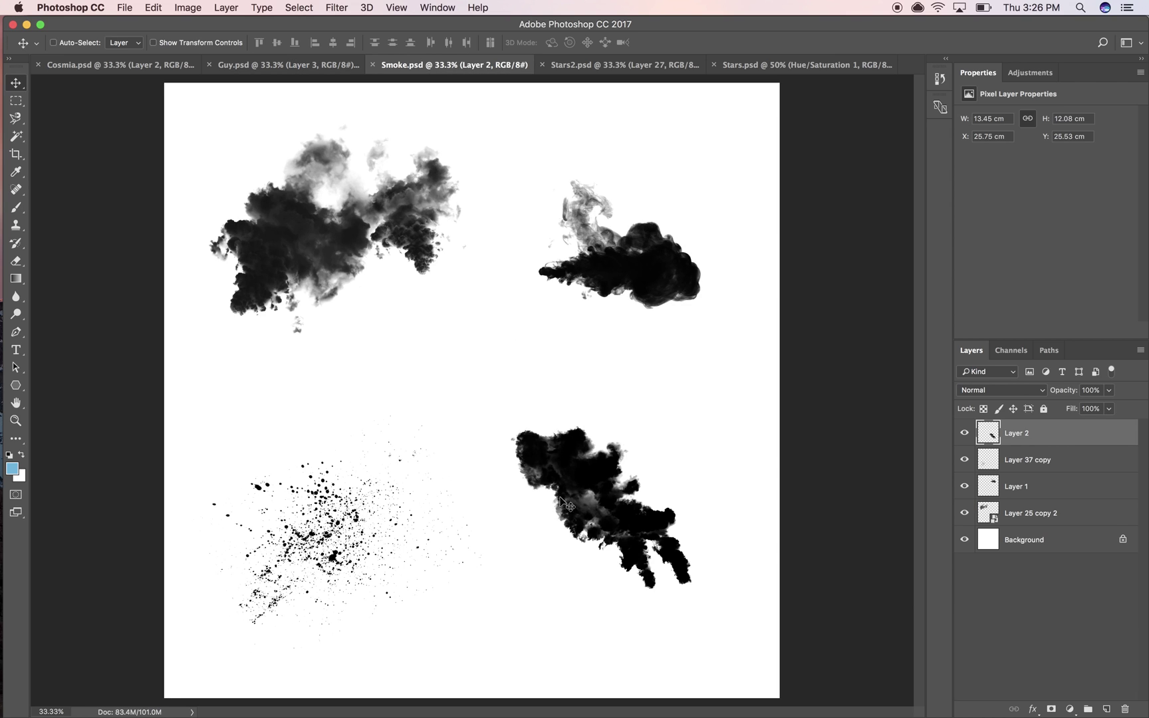
# - Drag the top-right smoke twice and a lower-right smoke piece into the Guy image
pyautogui.keyDown('super'); pyautogui.click(650, 290); pyautogui.keyUp('super')
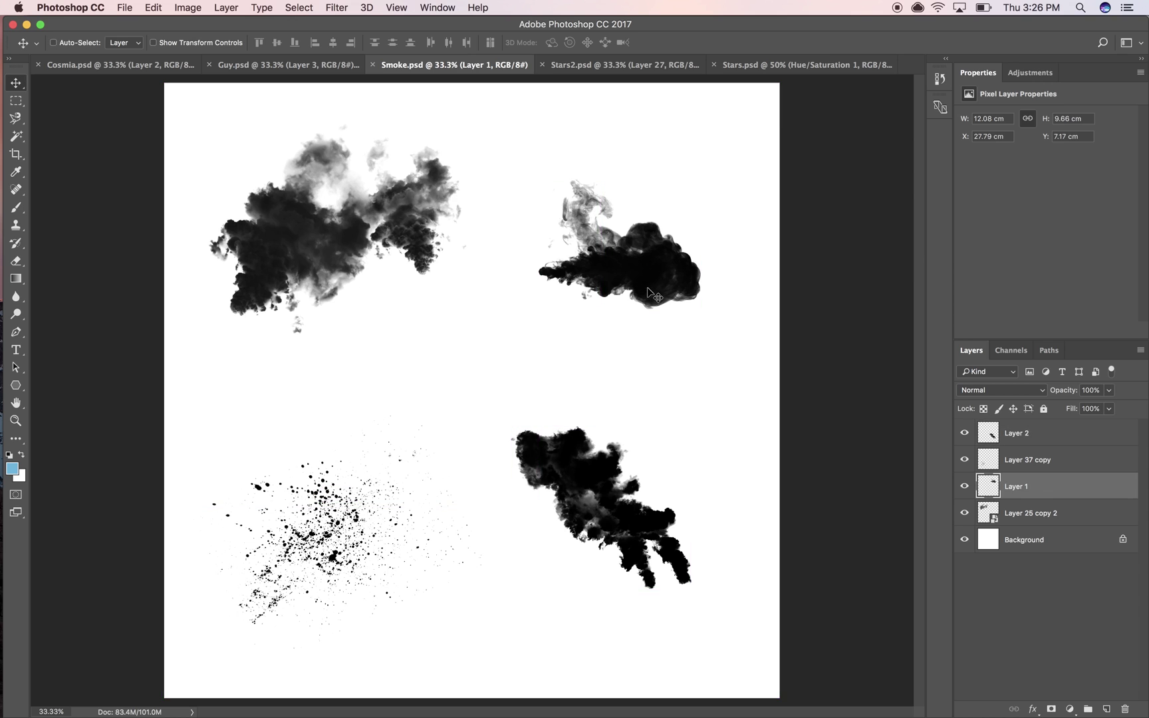
pyautogui.moveTo(650, 290); pyautogui.dragTo(527, 277)
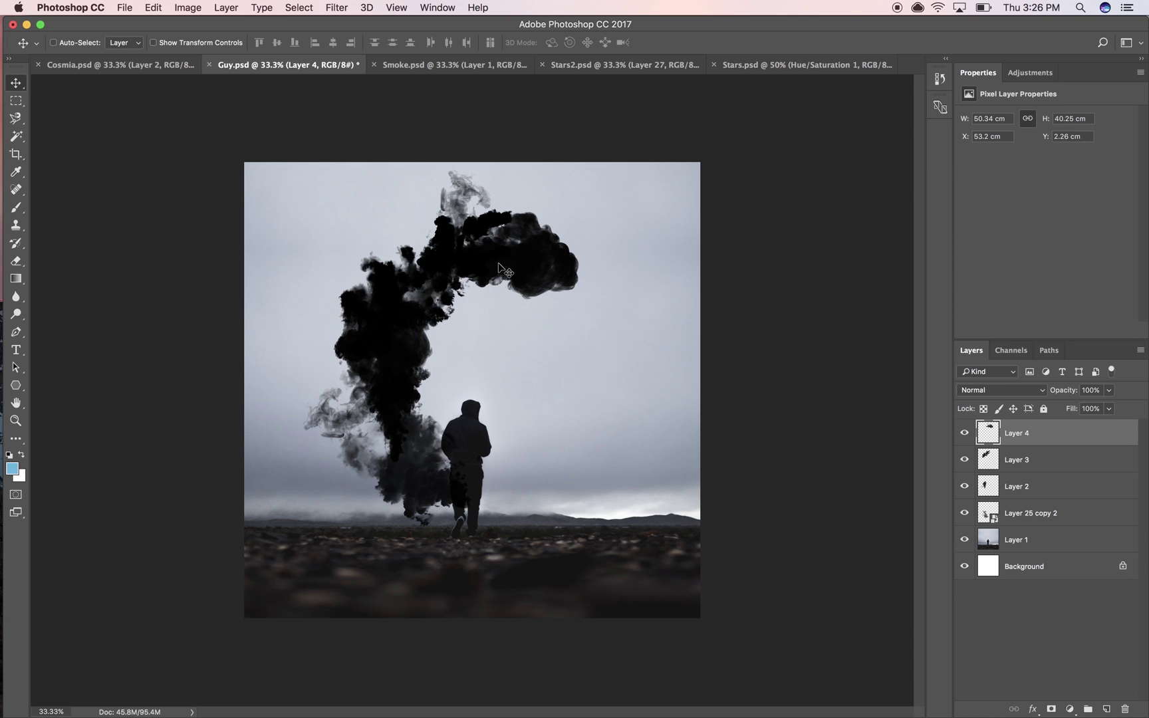
pyautogui.click(451, 66)
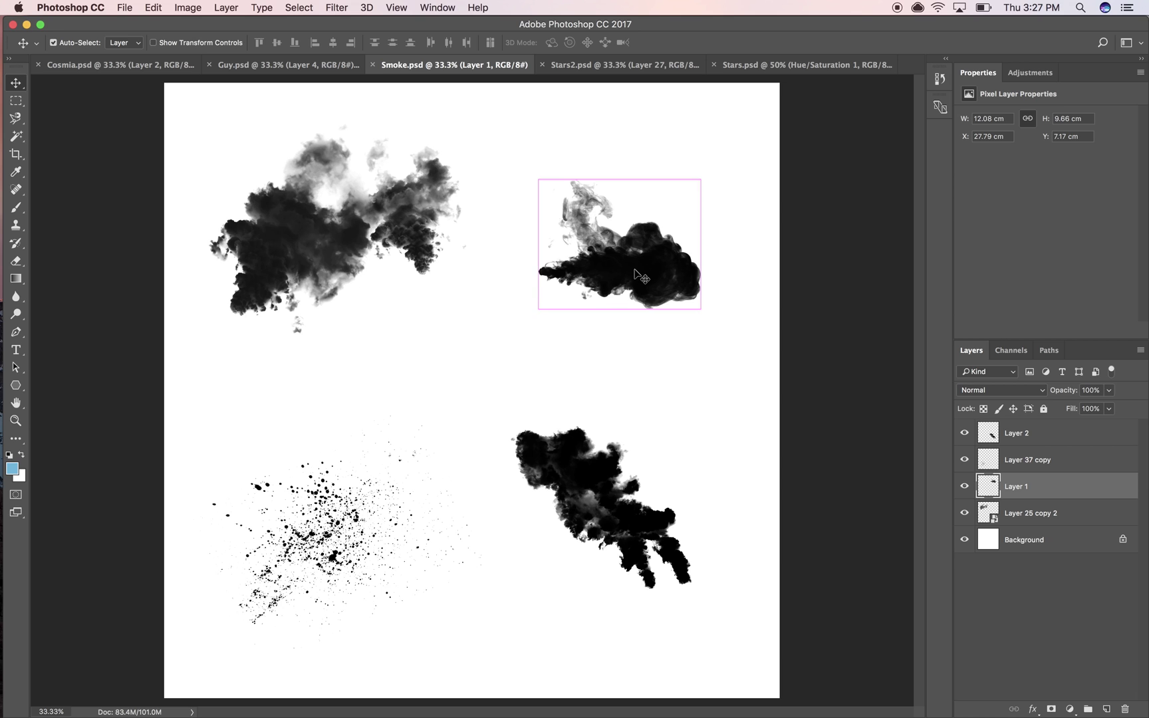
pyautogui.moveTo(637, 272); pyautogui.dragTo(577, 286)
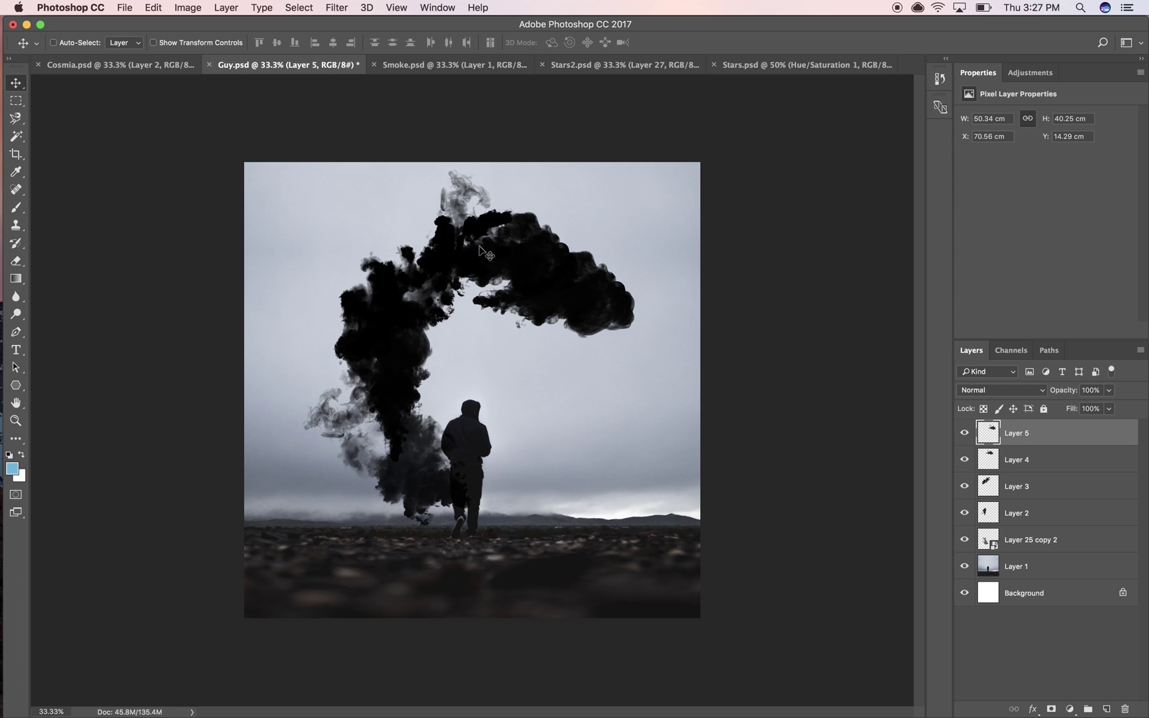
pyautogui.click(415, 70)
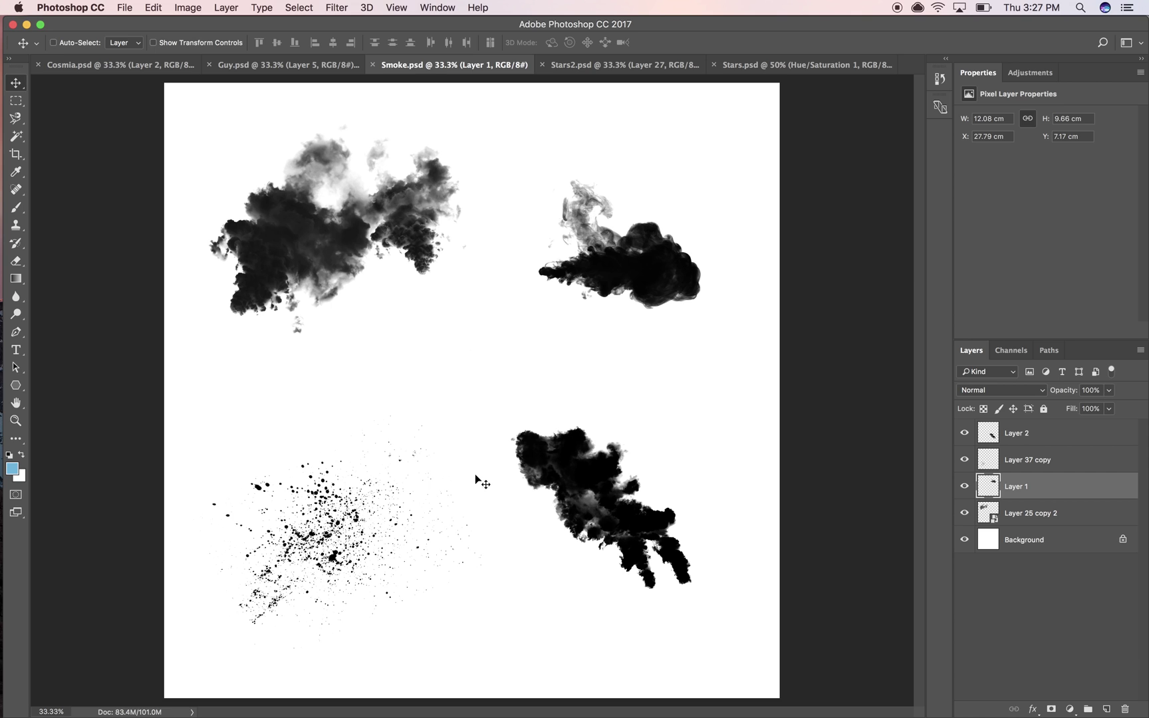
pyautogui.keyDown('super'); pyautogui.click(601, 503); pyautogui.keyUp('super')
pyautogui.moveTo(601, 503); pyautogui.dragTo(567, 337)
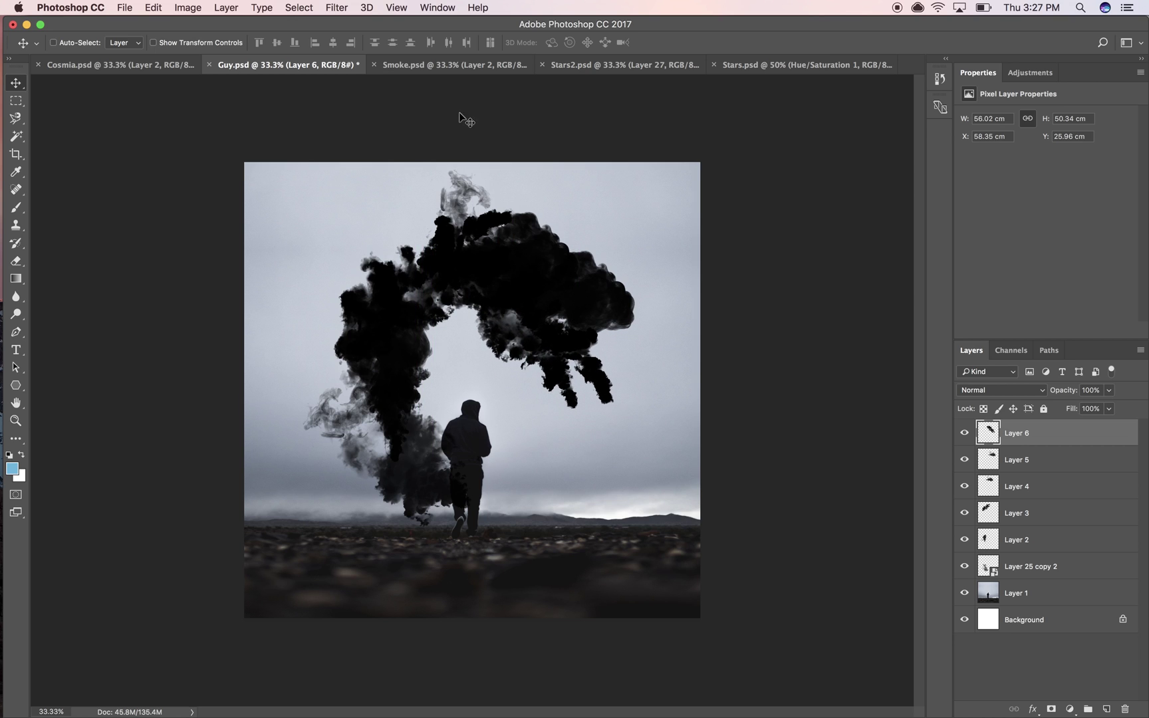
# - Add two upper-right smoke pieces to the Guy image, one landing as Layer 7
pyautogui.click(450, 64)
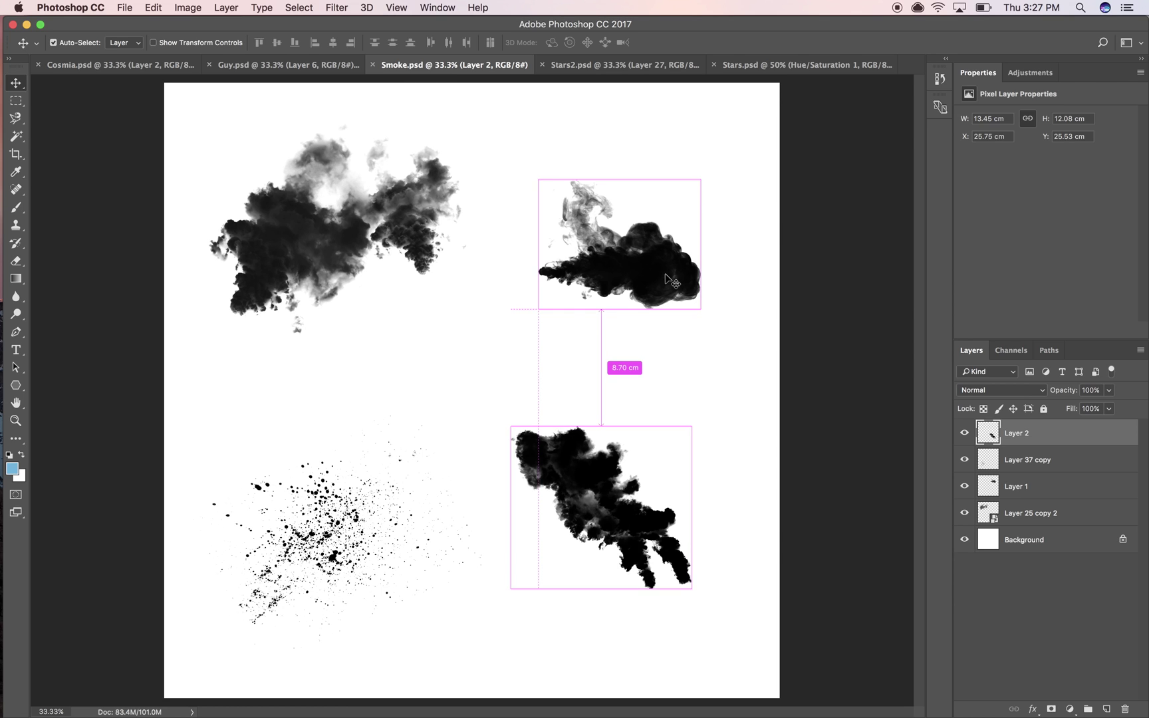
pyautogui.moveTo(665, 273); pyautogui.dragTo(300, 65)
pyautogui.moveTo(393, 241); pyautogui.dragTo(499, 333)
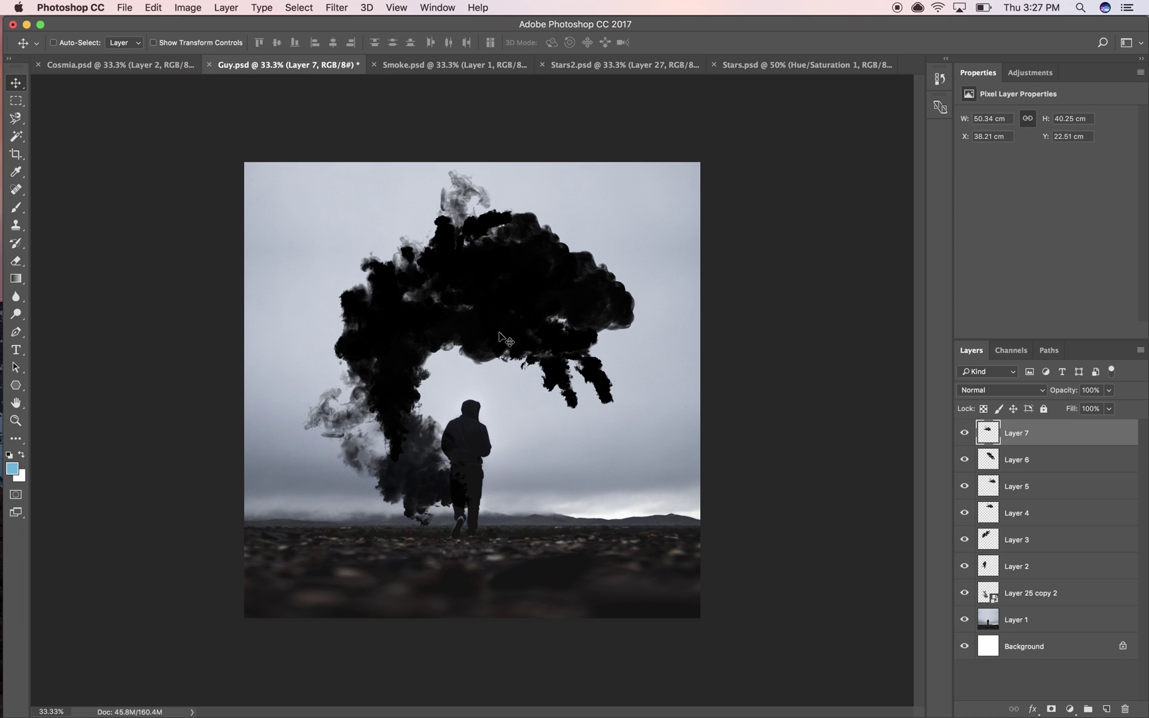
pyautogui.click(430, 65)
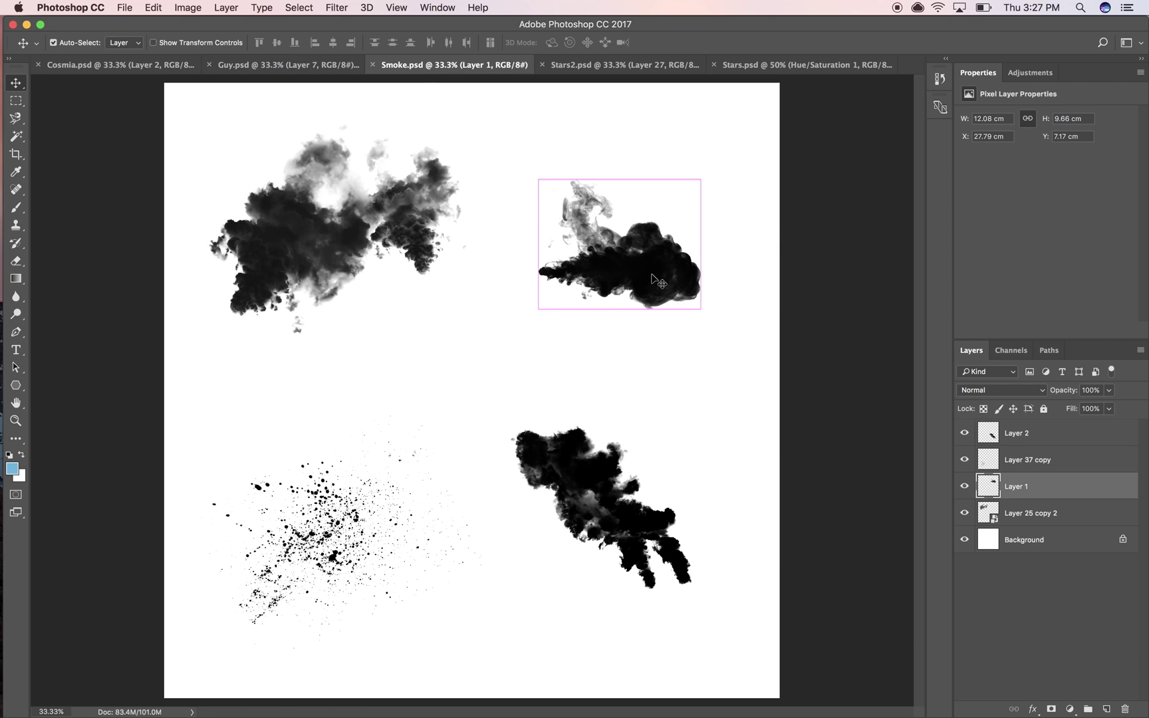
pyautogui.moveTo(680, 278); pyautogui.dragTo(587, 359)
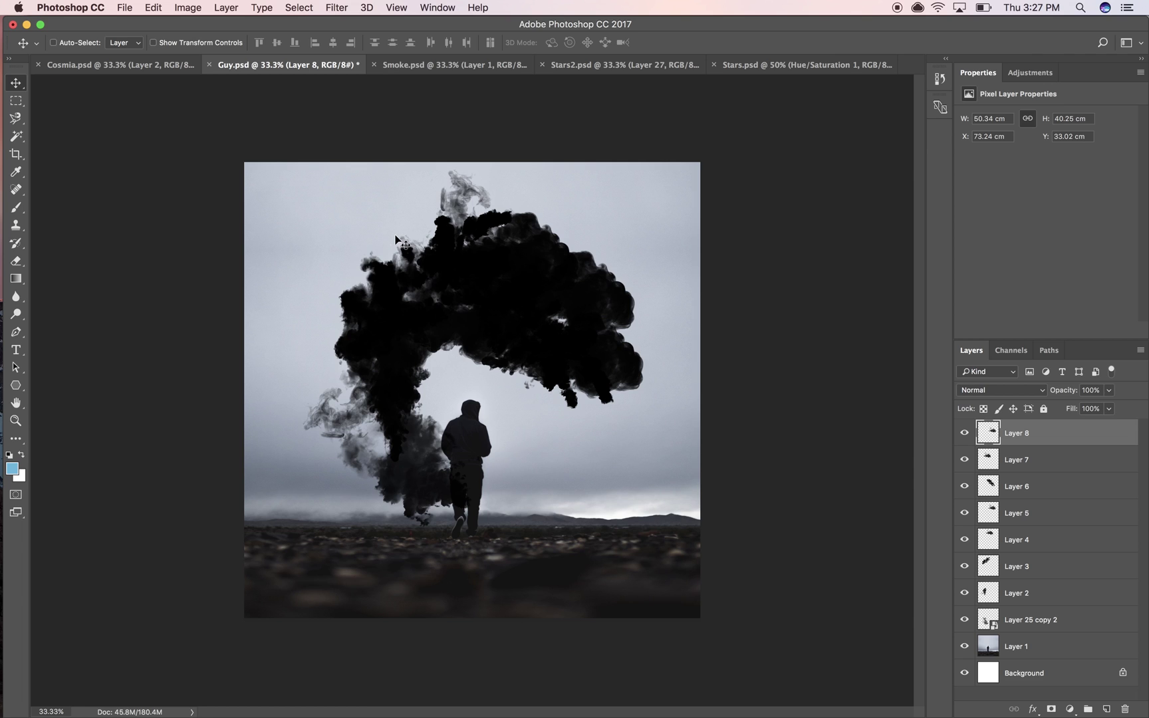
# - Copy another upper-right smoke piece in as Layer 9, tilted about -38° above the man's head
pyautogui.click(432, 73)
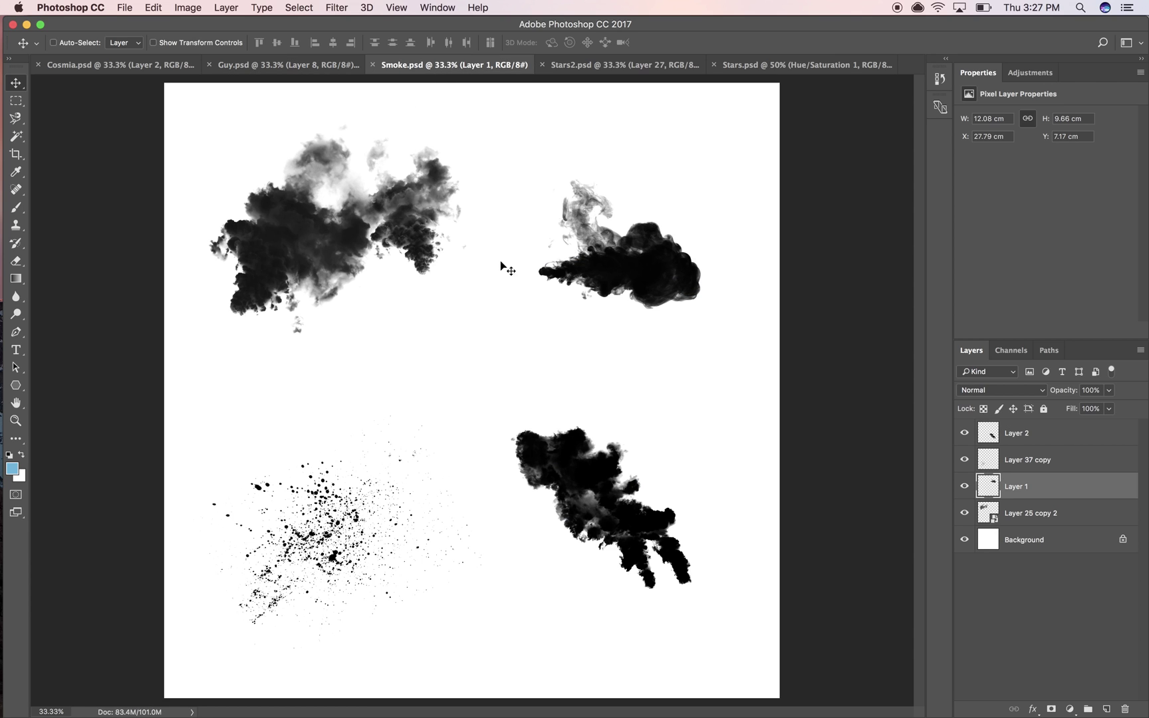
pyautogui.press('super')
pyautogui.moveTo(623, 266); pyautogui.dragTo(466, 373)
pyautogui.press('super+t')
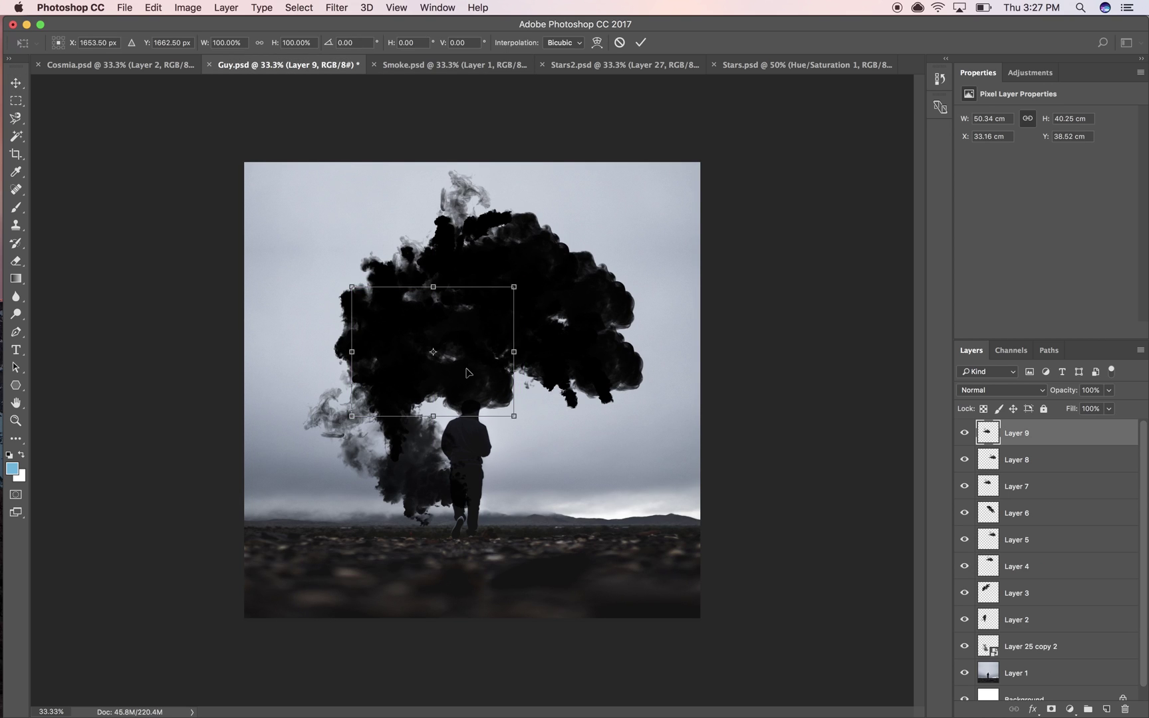
pyautogui.moveTo(596, 410); pyautogui.dragTo(608, 297)
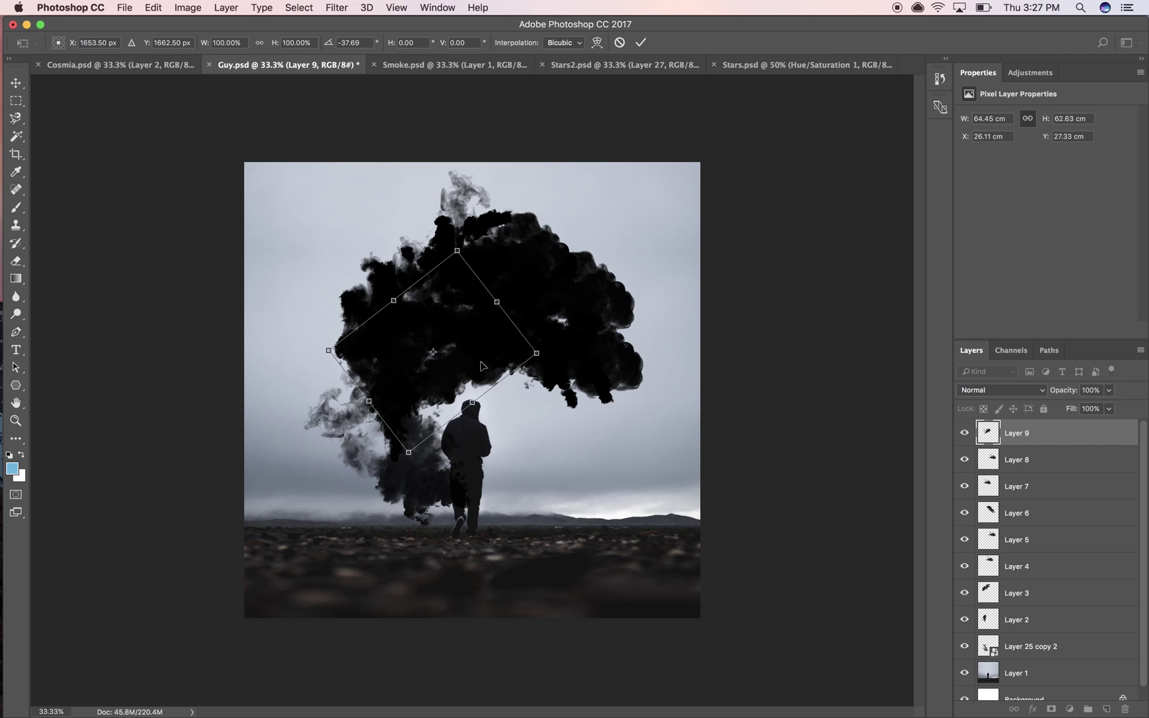
pyautogui.moveTo(482, 366)
pyautogui.mouseDown()
pyautogui.moveTo(459, 365)
pyautogui.moveTo(470, 376)
pyautogui.mouseUp()
pyautogui.press('Return')
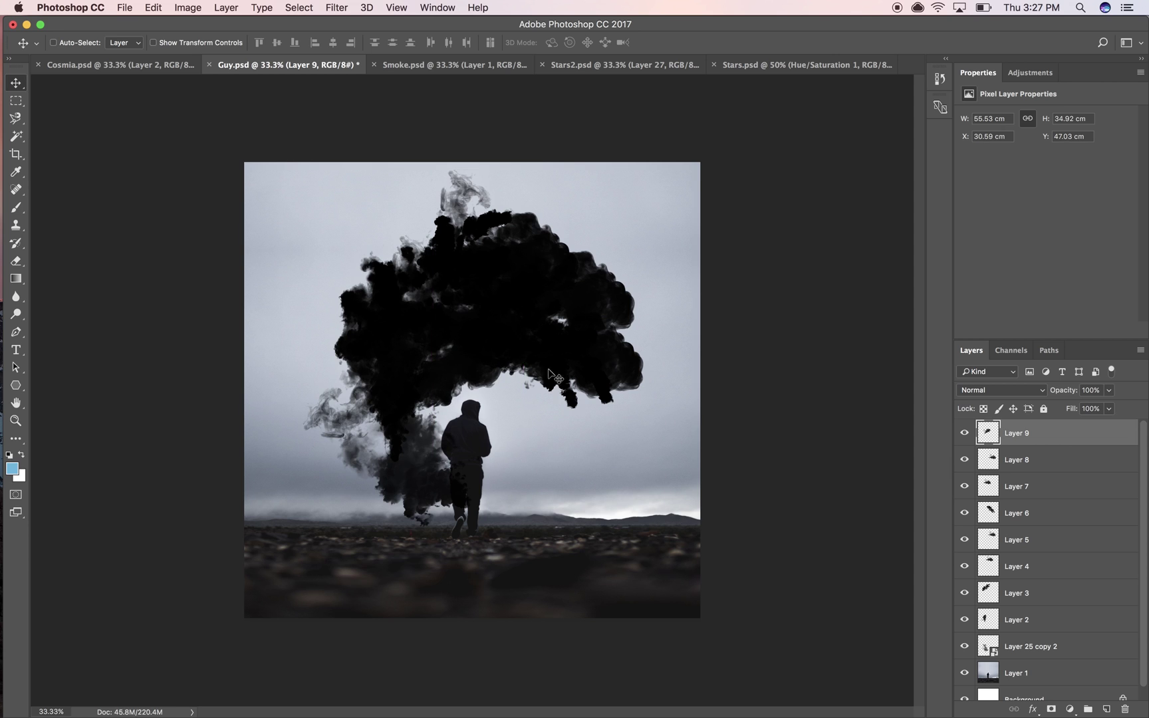
# - Zoom in on Layer 1 and trace a Magnetic Lasso selection around the man's legs
pyautogui.click(1023, 674)
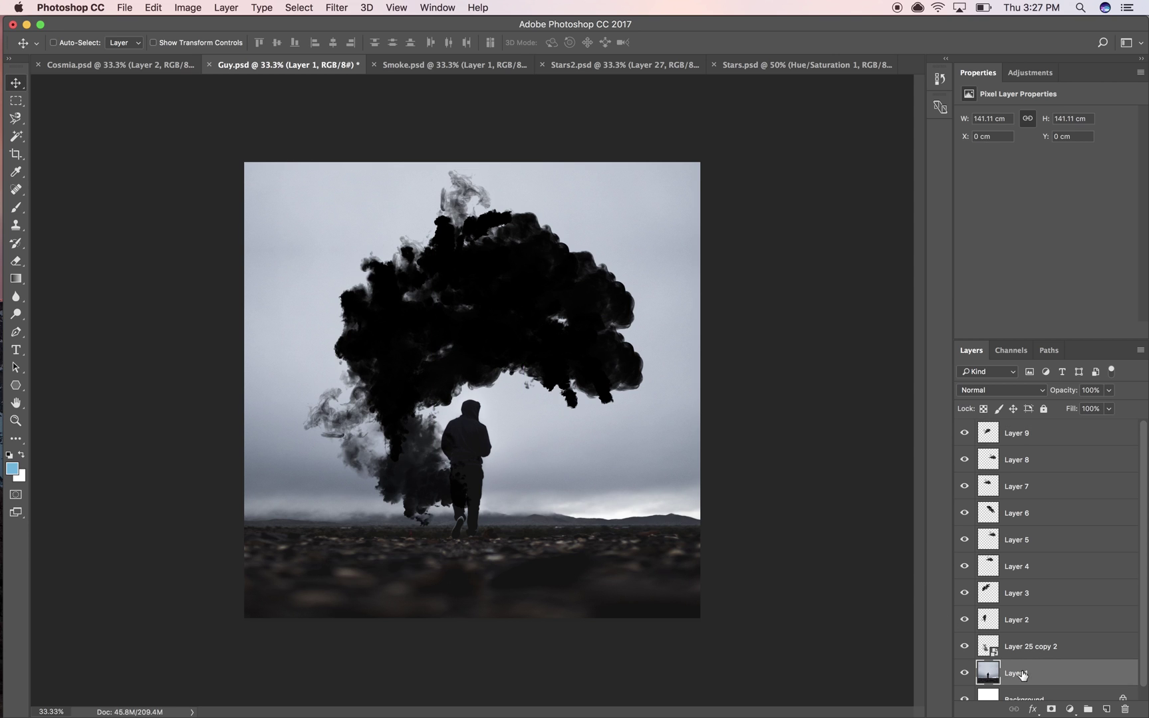
pyautogui.press('super+equal')
pyautogui.press('super+equal')
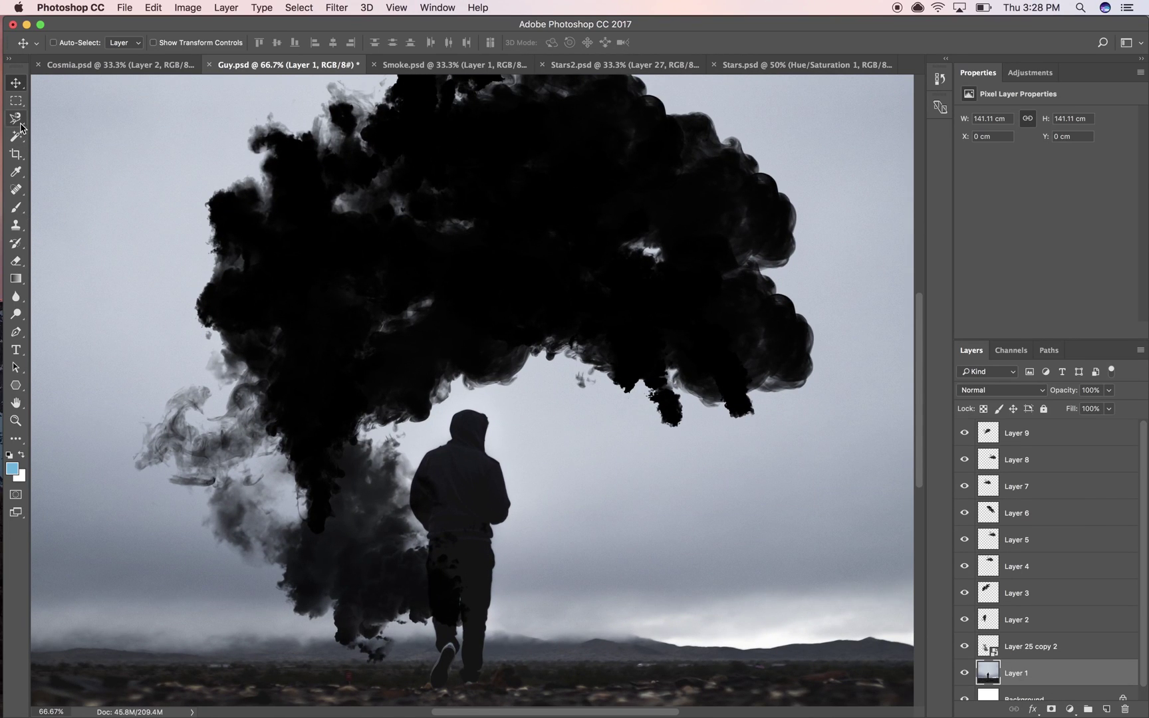
pyautogui.click(16, 119)
pyautogui.click(482, 661)
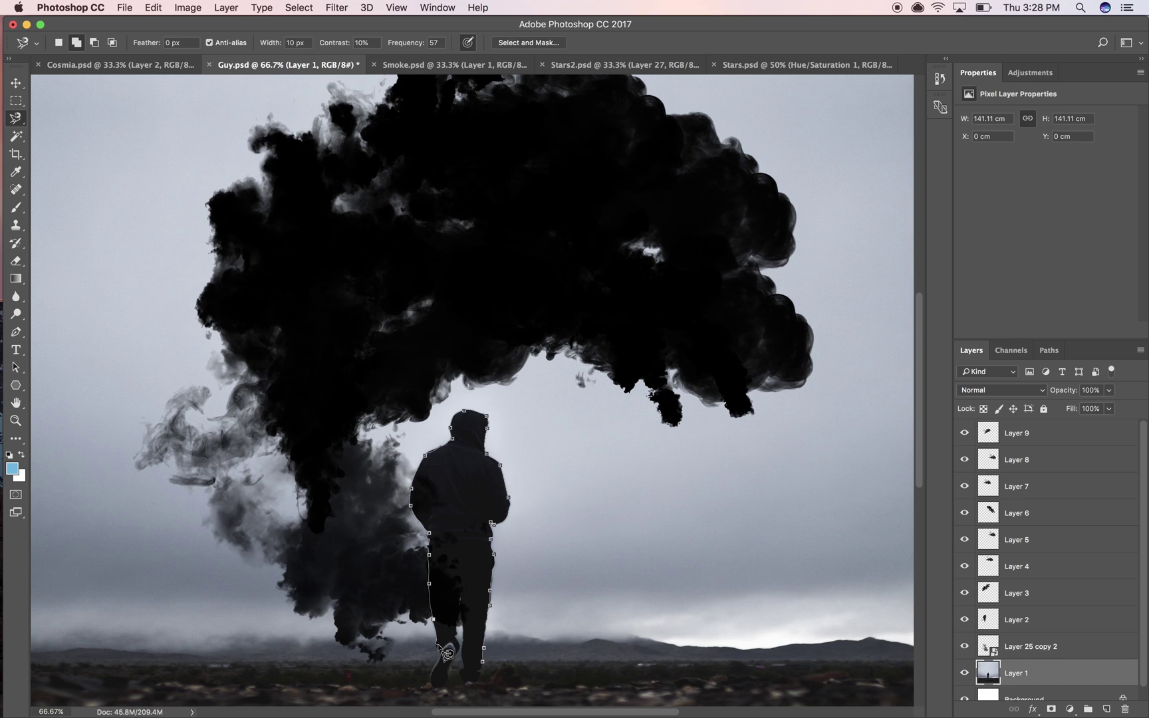
pyautogui.press('Escape')
pyautogui.click(1010, 651)
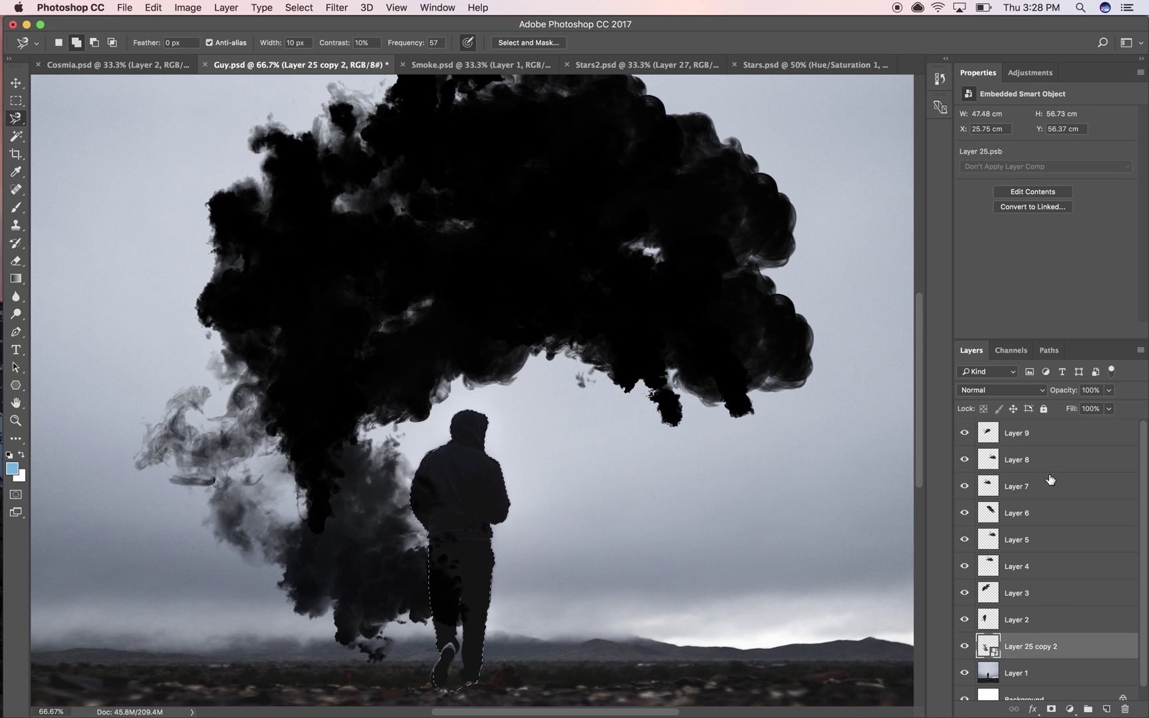
# - Group Layer 9 through Layer 25 copy 2 into Group 1 with an inverted leg-selection mask
pyautogui.keyDown('shift'); pyautogui.click(1031, 442); pyautogui.keyUp('shift')
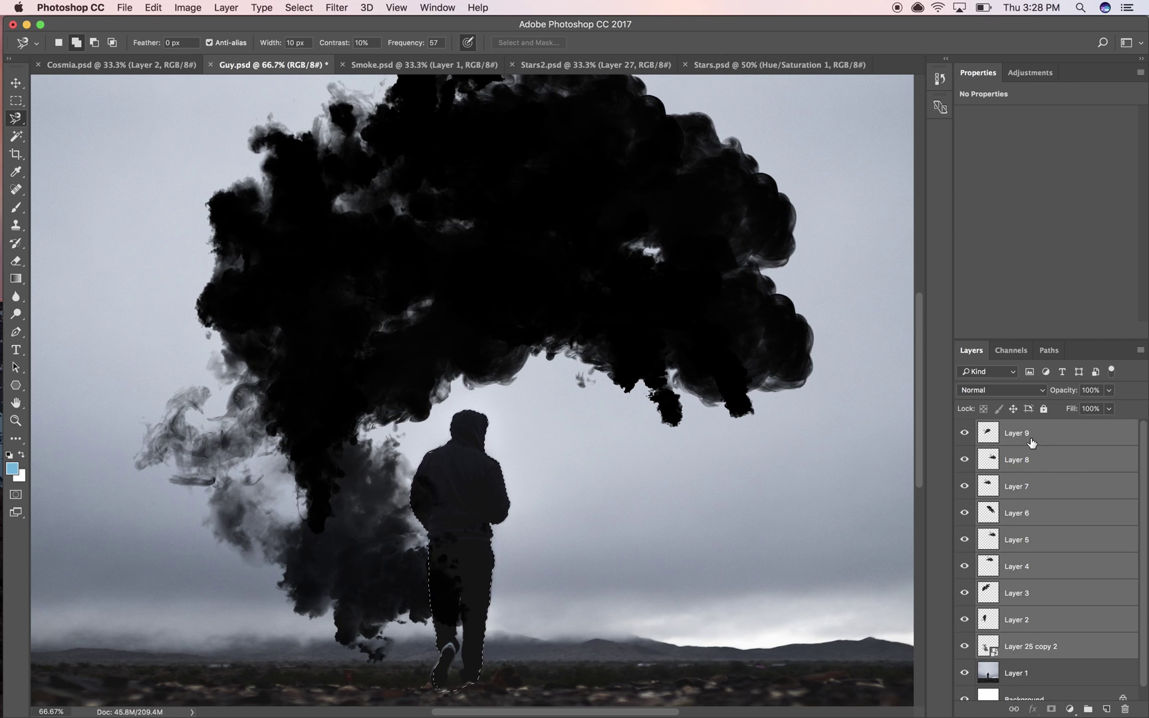
pyautogui.press('super+g')
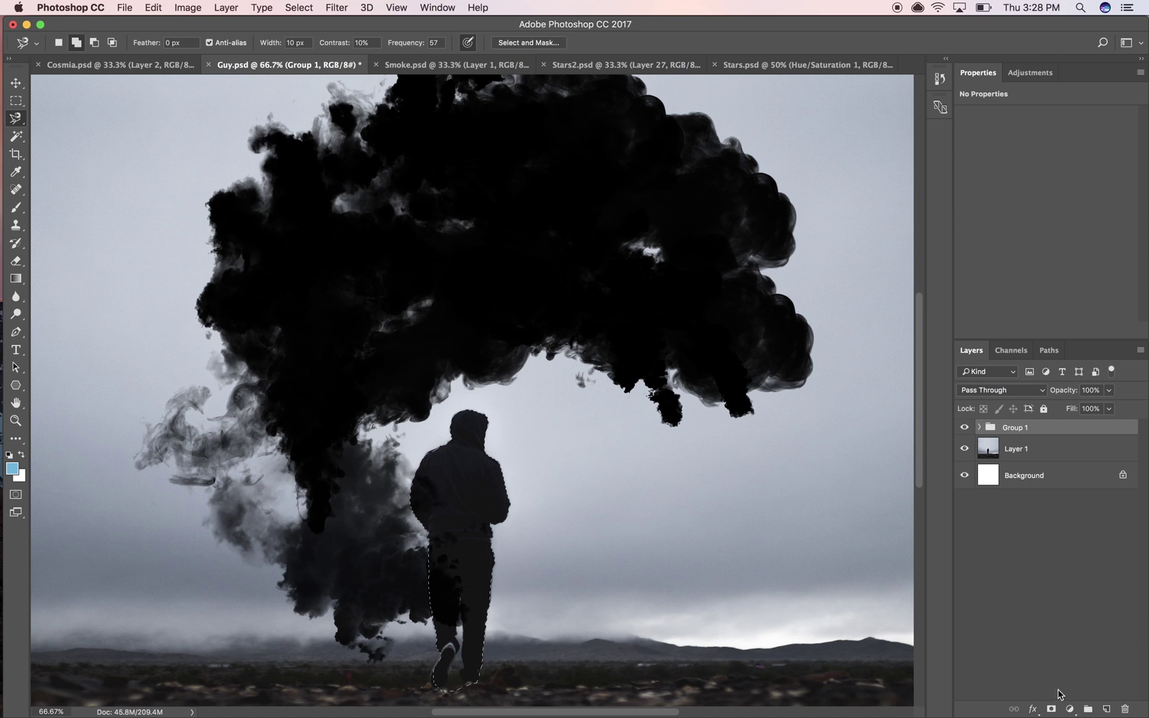
pyautogui.click(1051, 709)
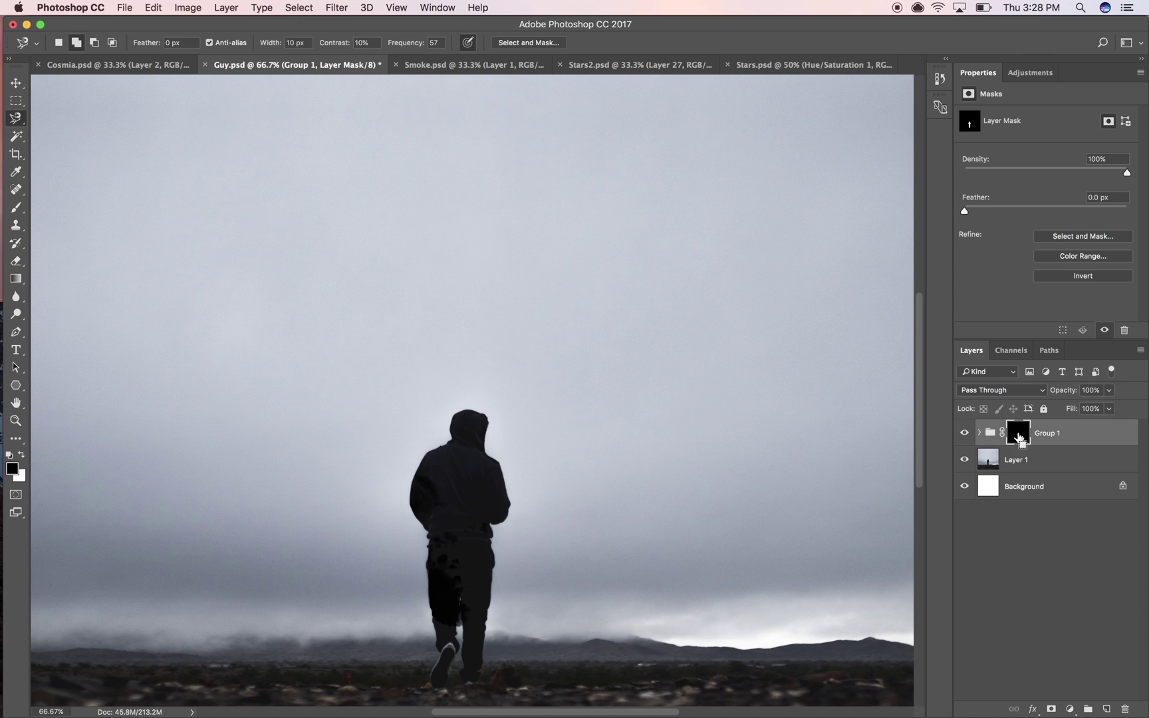
pyautogui.press('super+i')
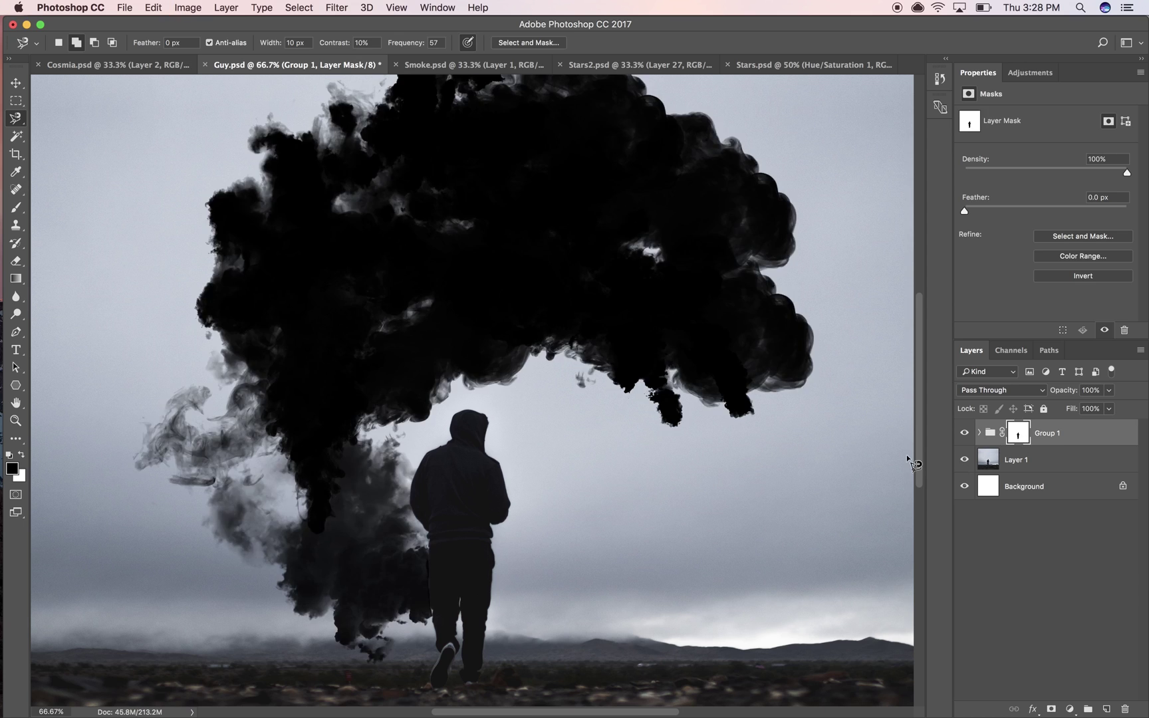
pyautogui.click(979, 433)
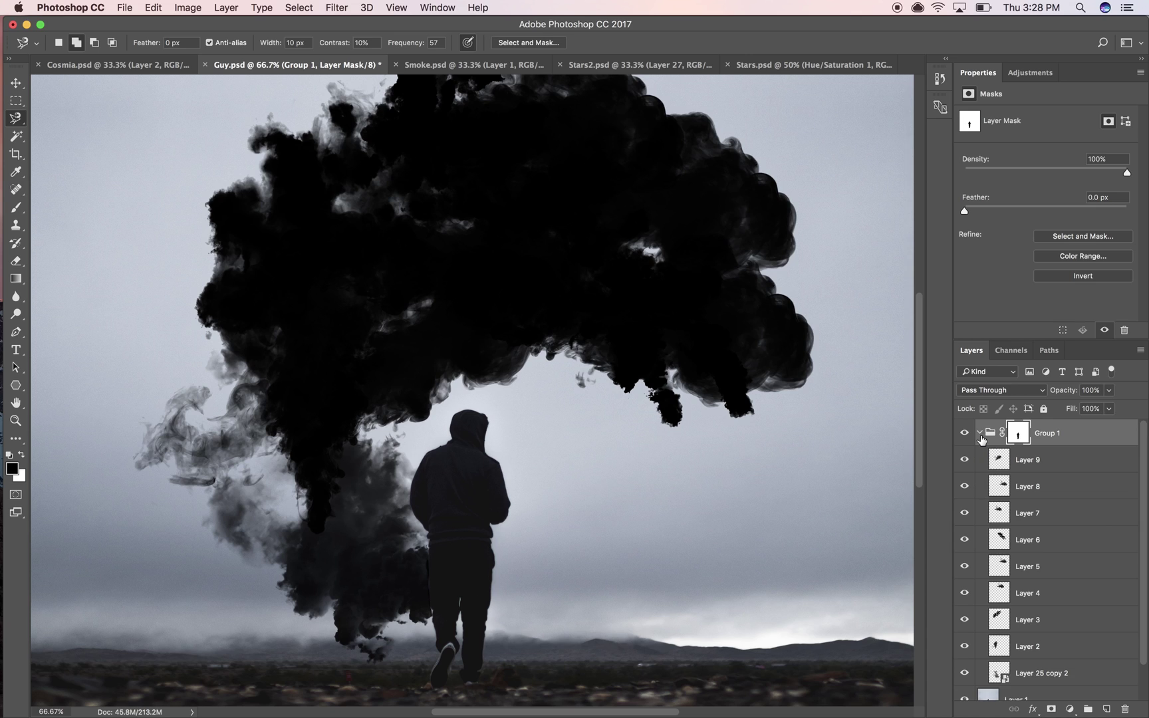
# - Duplicate Layer 4 and Layer 3 and move both copies down beside the man
pyautogui.click(1047, 594)
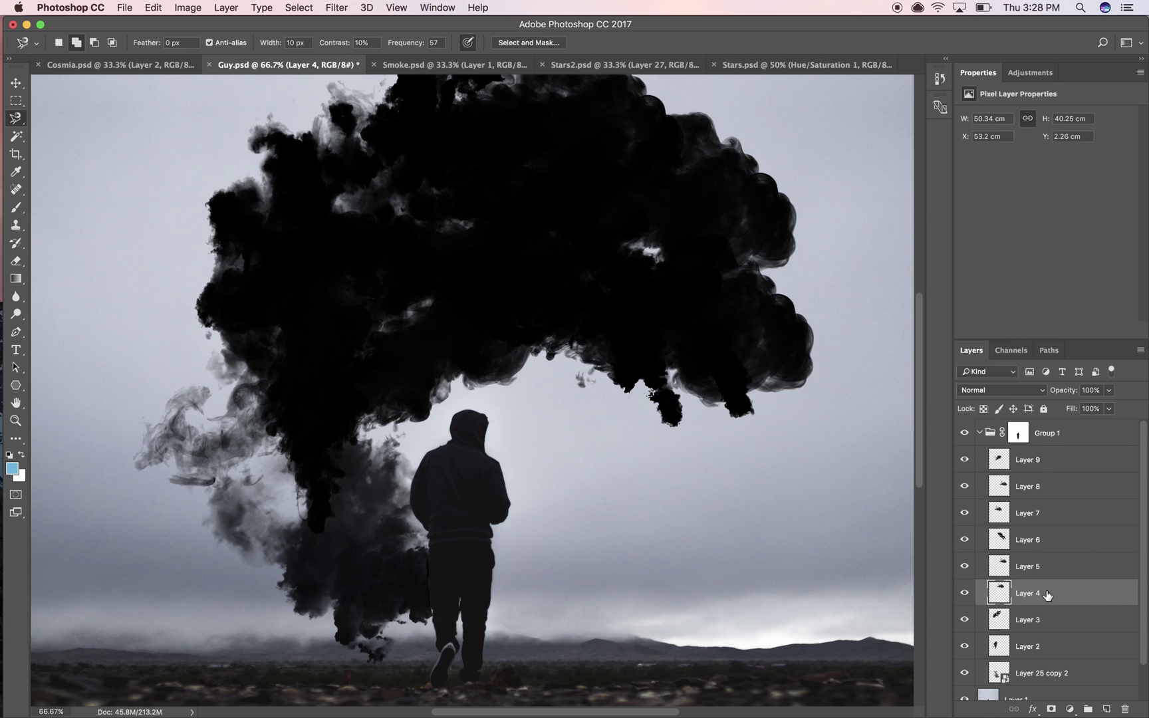
pyautogui.press('super+j')
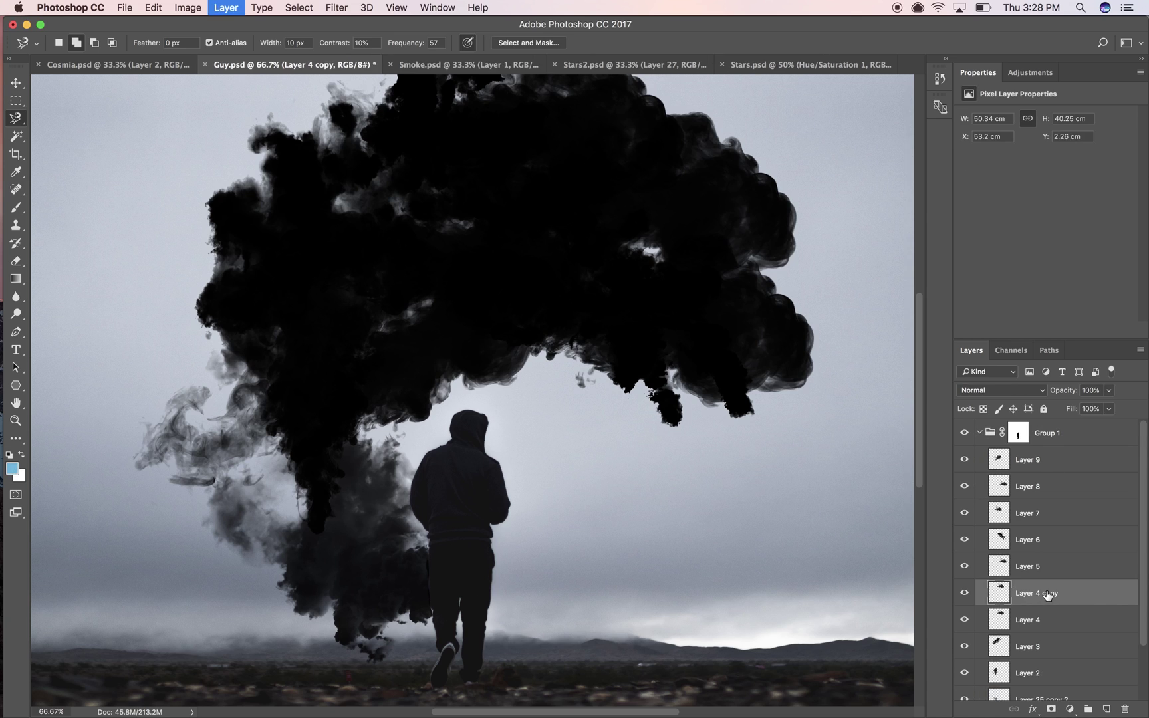
pyautogui.press('v')
pyautogui.moveTo(571, 280); pyautogui.dragTo(535, 586)
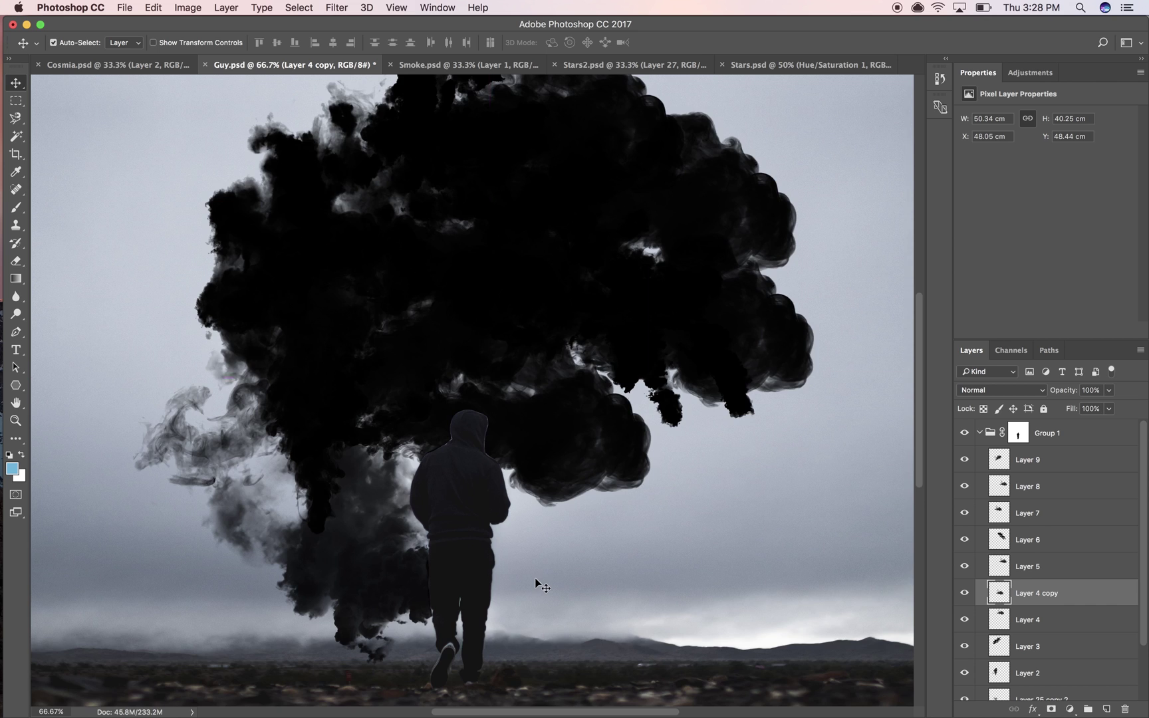
pyautogui.press('super+minus')
pyautogui.press('super+minus')
pyautogui.press('super+minus')
pyautogui.press('super+equal')
pyautogui.press('super+equal')
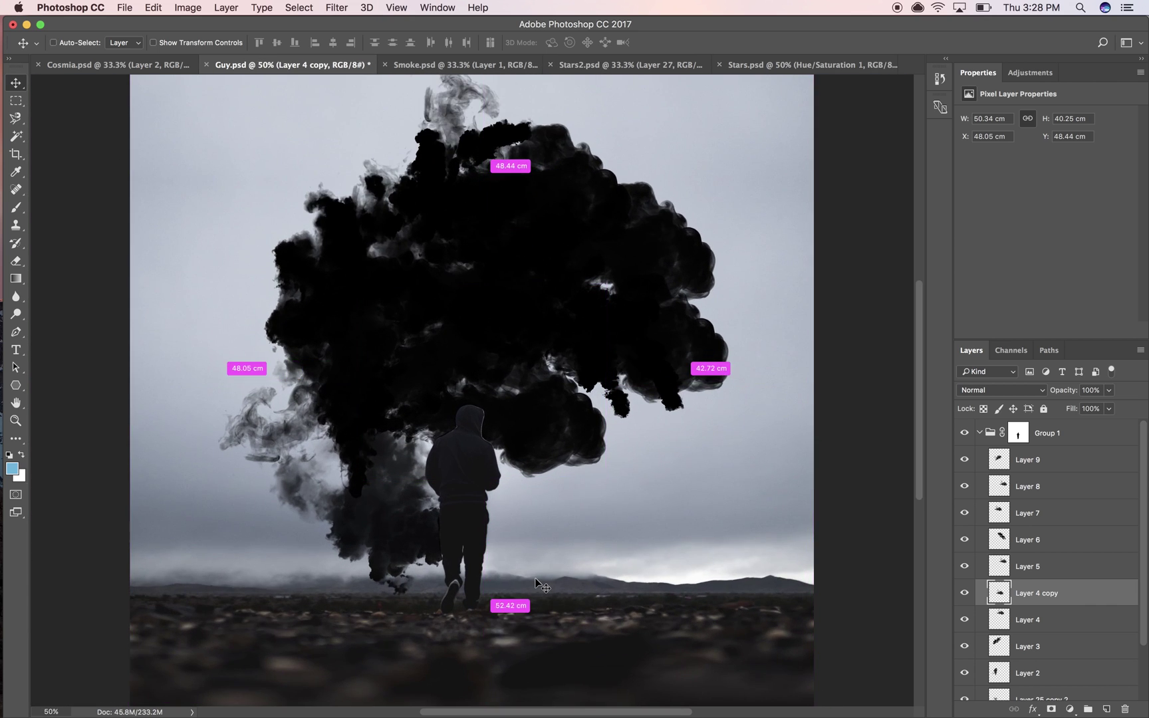
pyautogui.moveTo(559, 555); pyautogui.dragTo(573, 542)
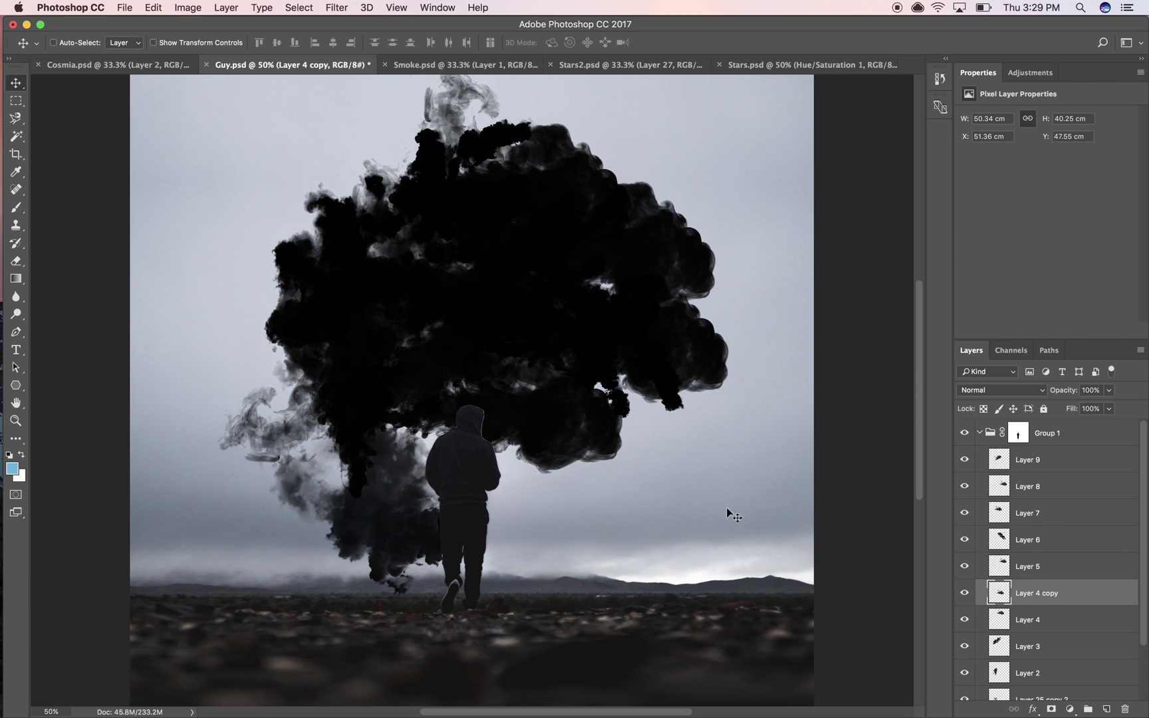
pyautogui.click(1040, 646)
pyautogui.press('super+j')
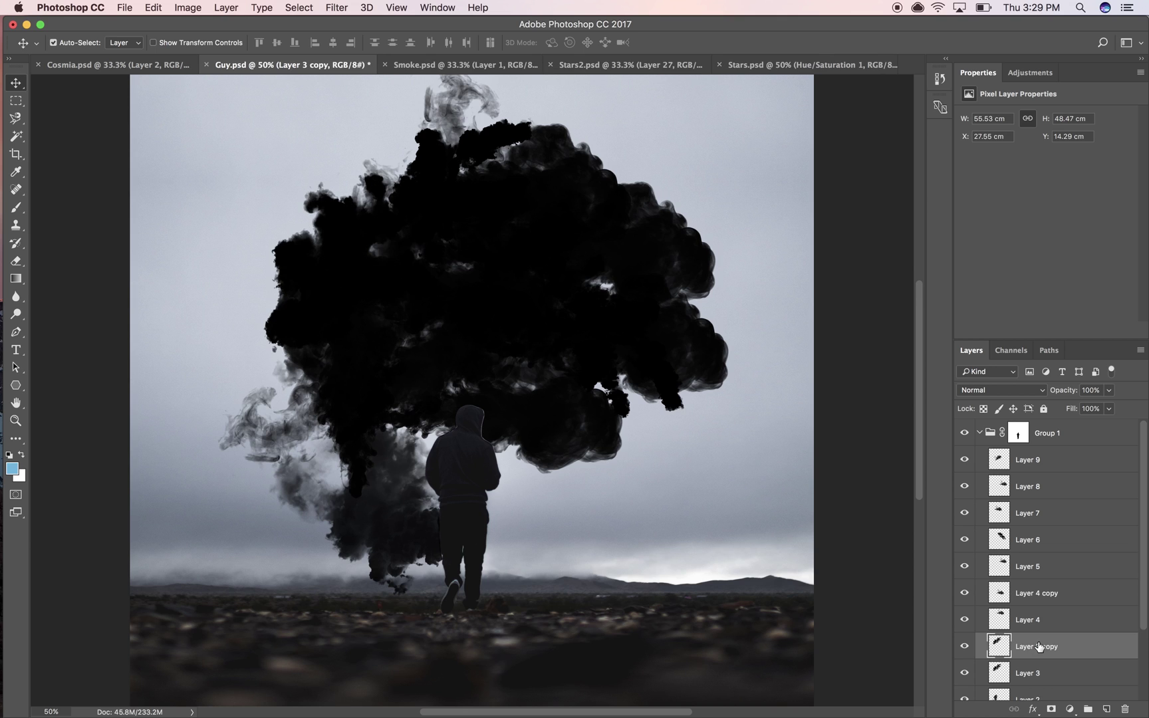
pyautogui.moveTo(442, 365); pyautogui.dragTo(573, 547)
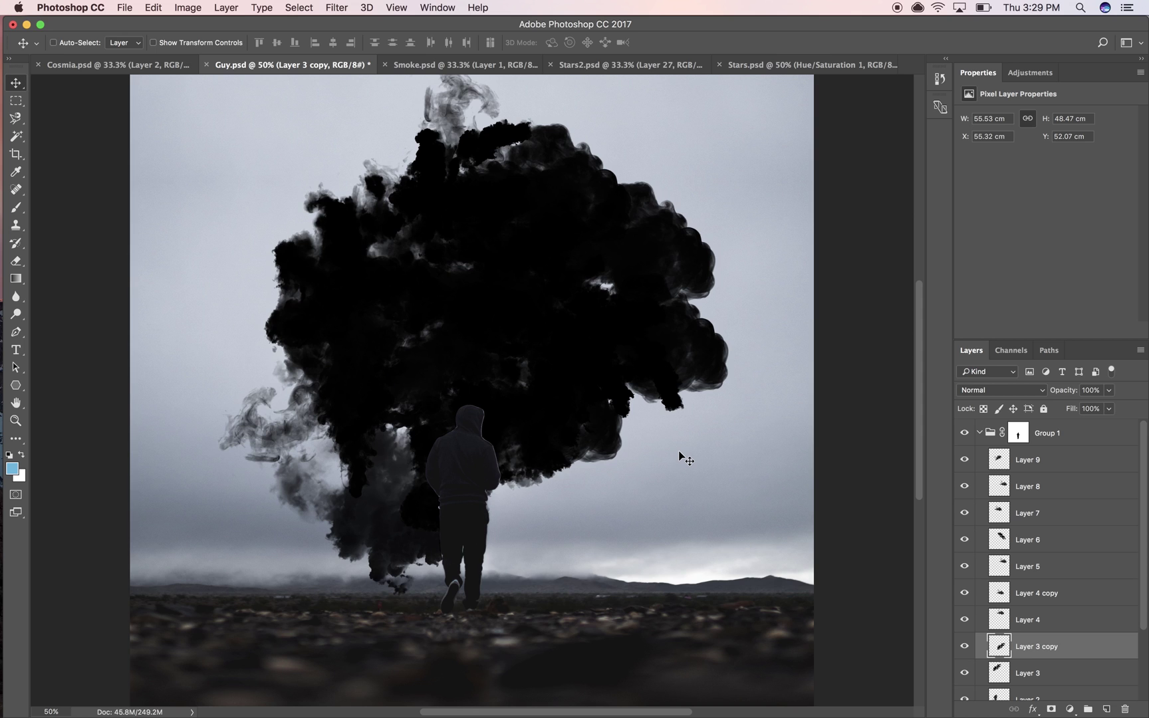
# - Make Layer 3 copy 2, rotated about -177.7° to fill the cloud's right side
pyautogui.press('super+j')
pyautogui.moveTo(490, 432); pyautogui.dragTo(608, 452)
pyautogui.press('super+t')
pyautogui.moveTo(724, 595); pyautogui.dragTo(530, 207)
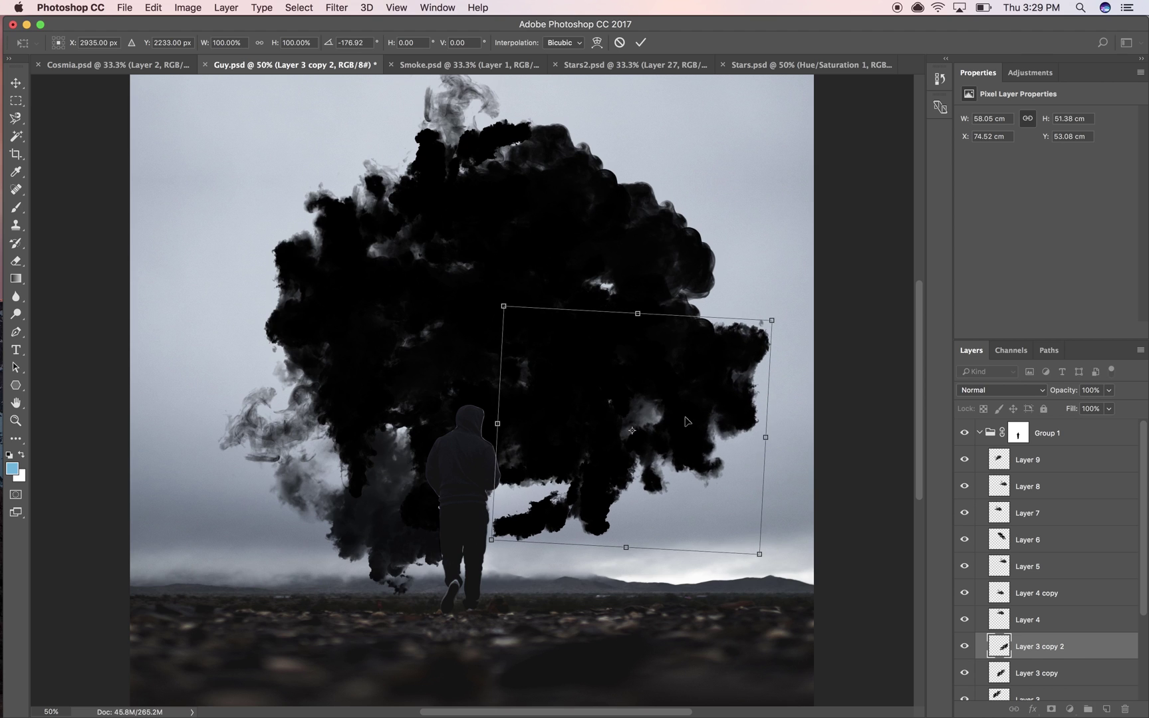
pyautogui.moveTo(680, 430); pyautogui.dragTo(663, 407)
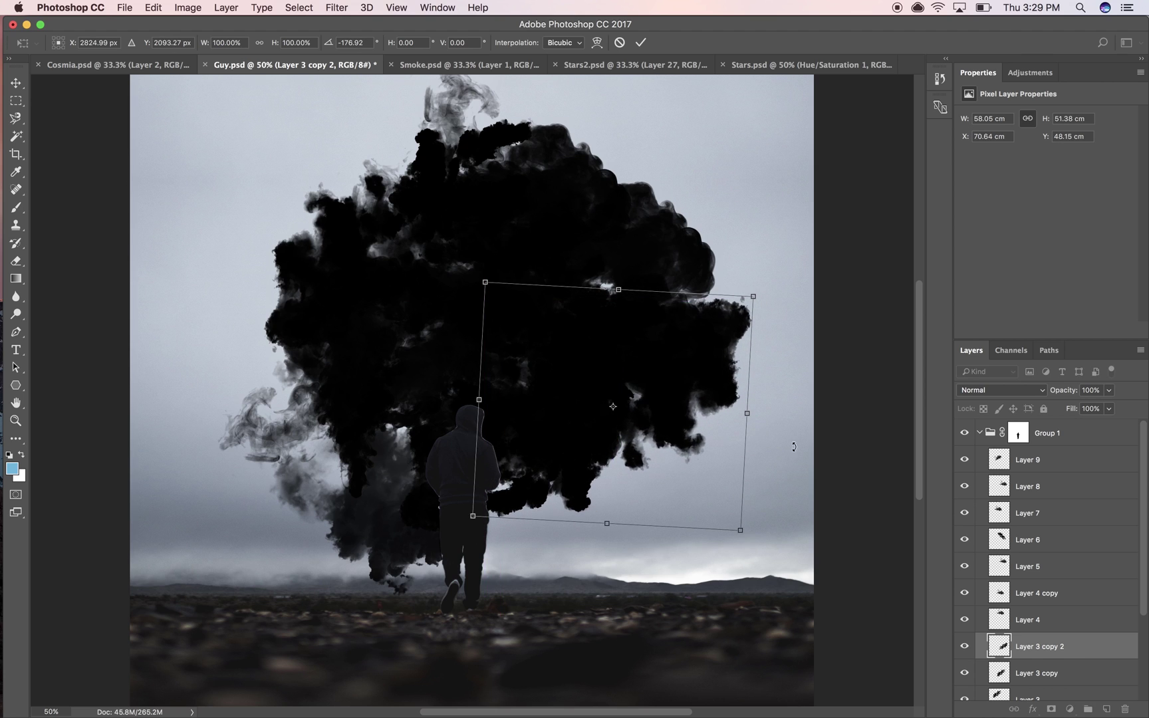
pyautogui.moveTo(788, 426); pyautogui.dragTo(813, 415)
pyautogui.moveTo(654, 420)
pyautogui.mouseDown()
pyautogui.moveTo(643, 399)
pyautogui.moveTo(639, 417)
pyautogui.mouseUp()
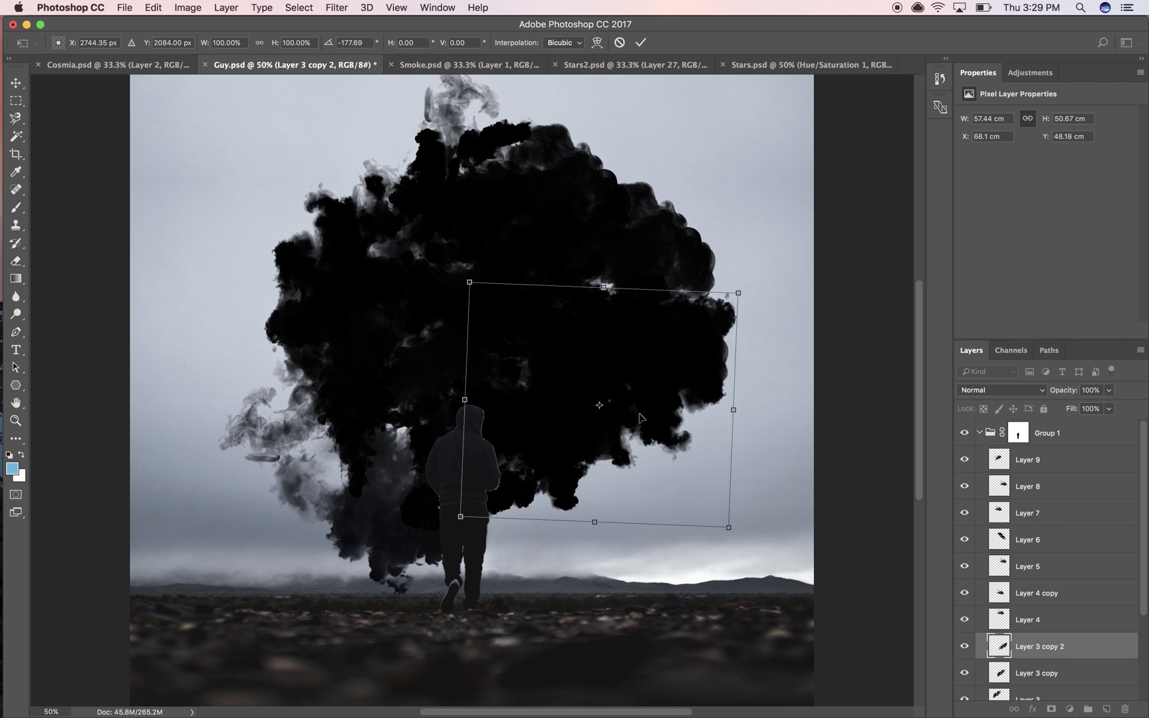
pyautogui.press('Return')
pyautogui.press('super+minus')
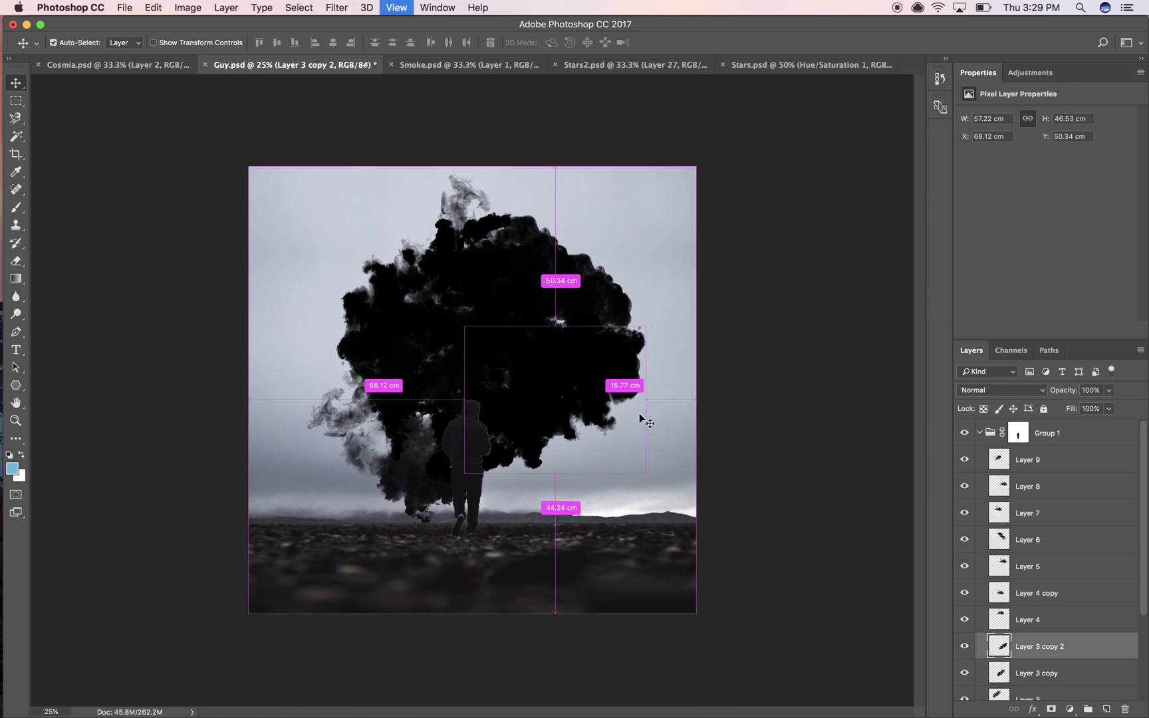
# - Bring the Layer 37 copy ink splatter from Smoke.psd into Guy.psd and duplicate it
pyautogui.click(458, 65)
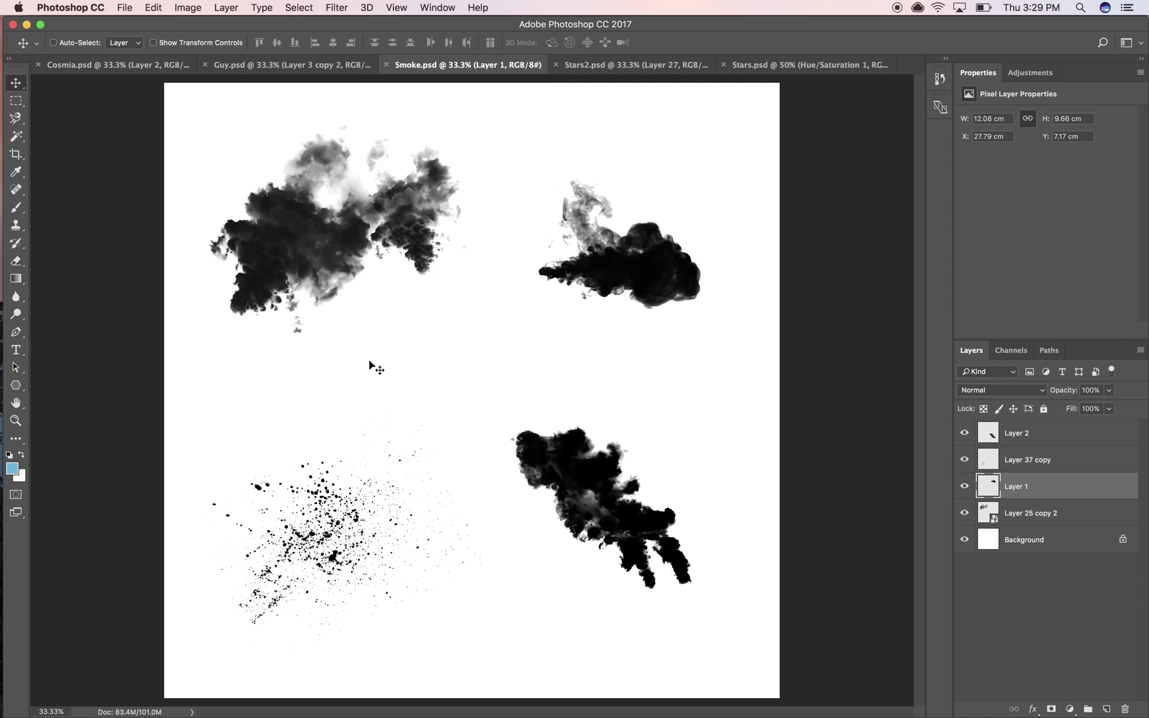
pyautogui.keyDown('super'); pyautogui.click(344, 550); pyautogui.keyUp('super')
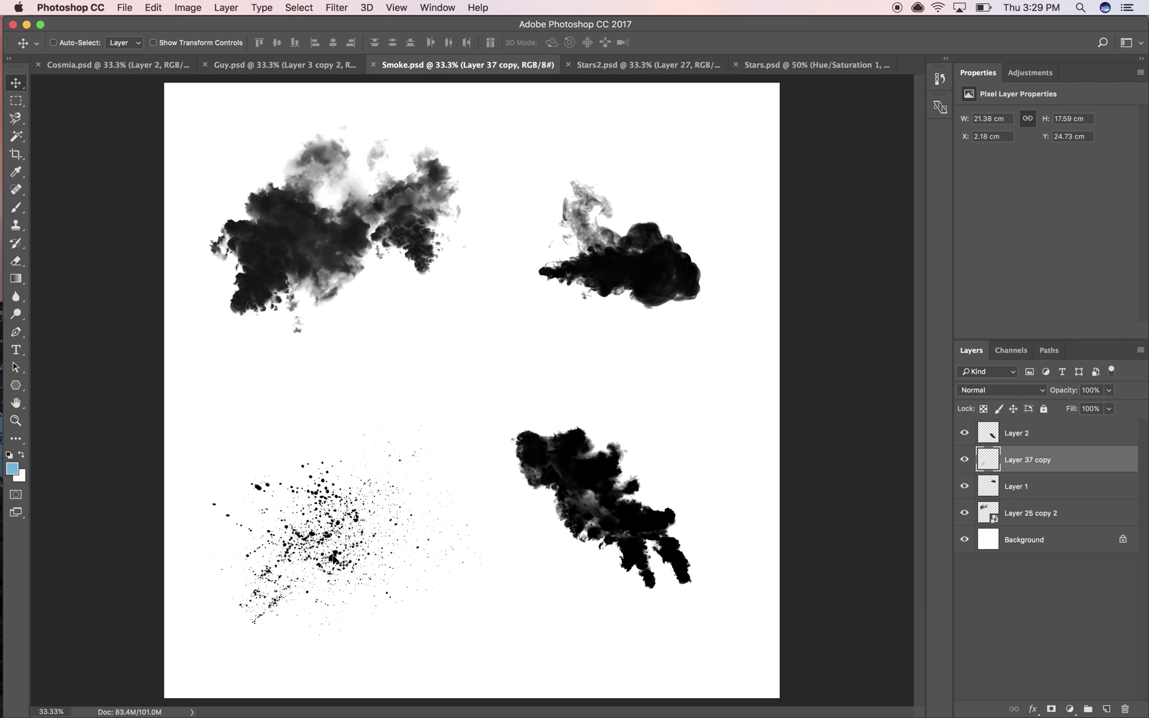
pyautogui.moveTo(344, 550); pyautogui.dragTo(293, 73)
pyautogui.moveTo(436, 362)
pyautogui.mouseDown()
pyautogui.moveTo(458, 397)
pyautogui.moveTo(436, 369)
pyautogui.moveTo(449, 339)
pyautogui.moveTo(401, 330)
pyautogui.moveTo(439, 347)
pyautogui.mouseUp()
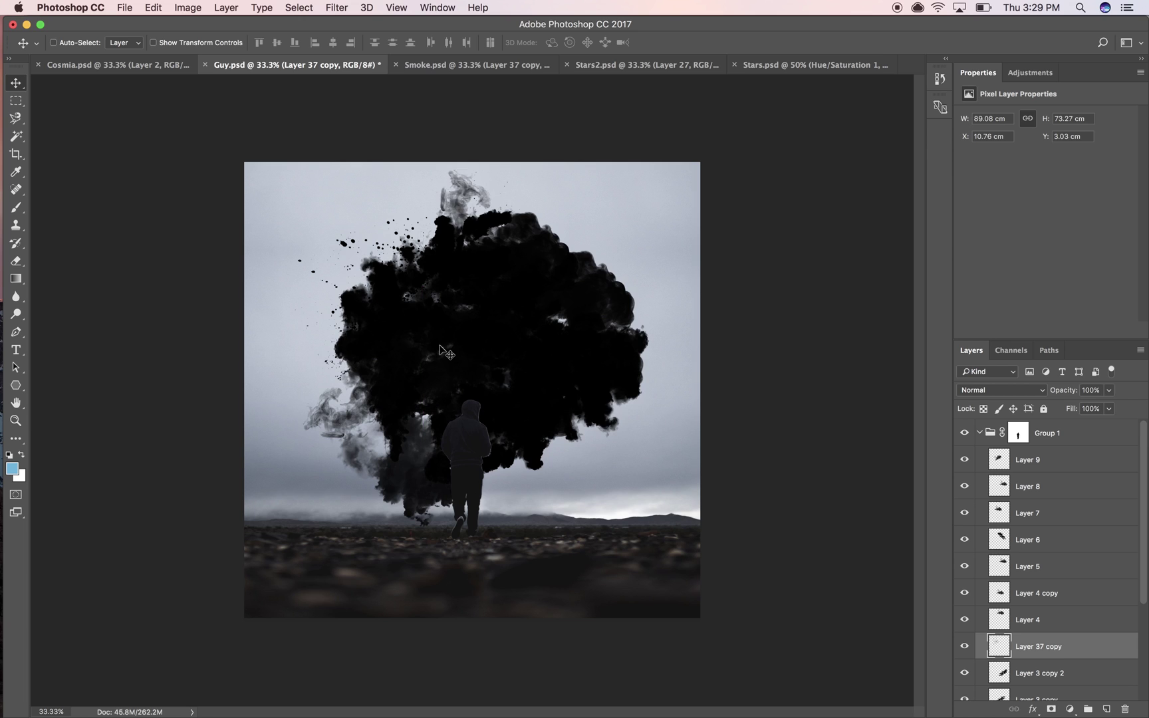
pyautogui.moveTo(572, 444)
pyautogui.mouseDown()
pyautogui.moveTo(482, 367)
pyautogui.moveTo(572, 444)
pyautogui.mouseUp()
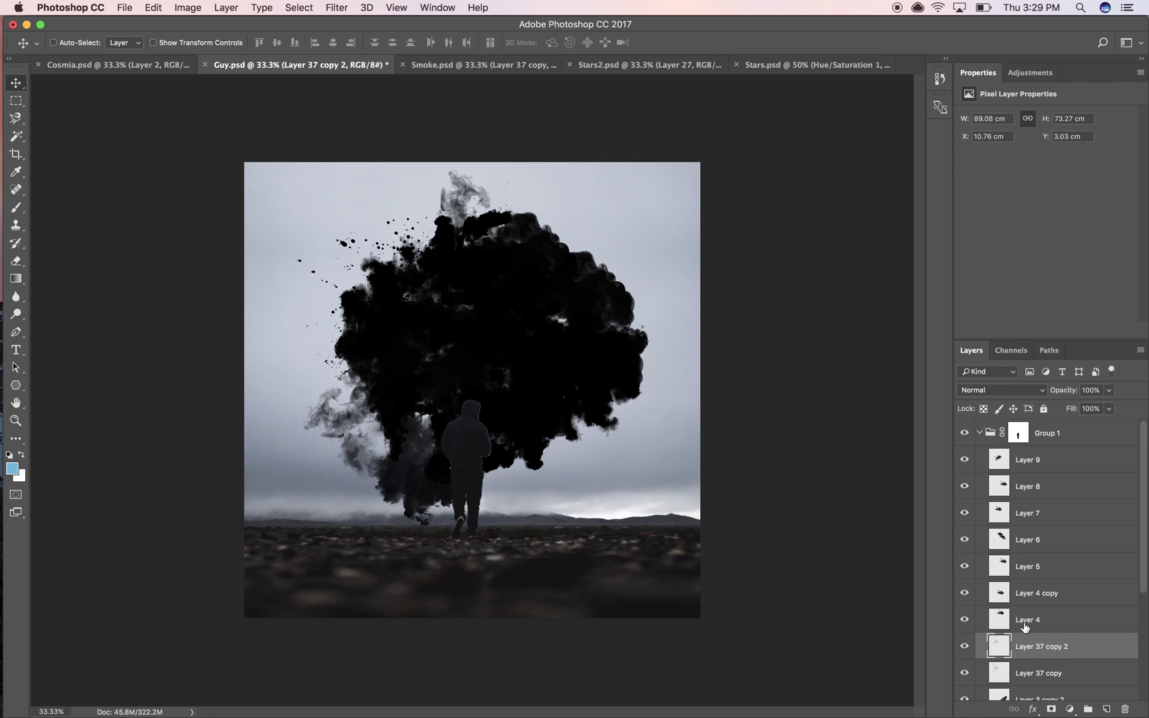
# - Convert the splatter copy to a Smart Object, shrink it to about 70%, and place it upper right
pyautogui.rightClick(1030, 646)
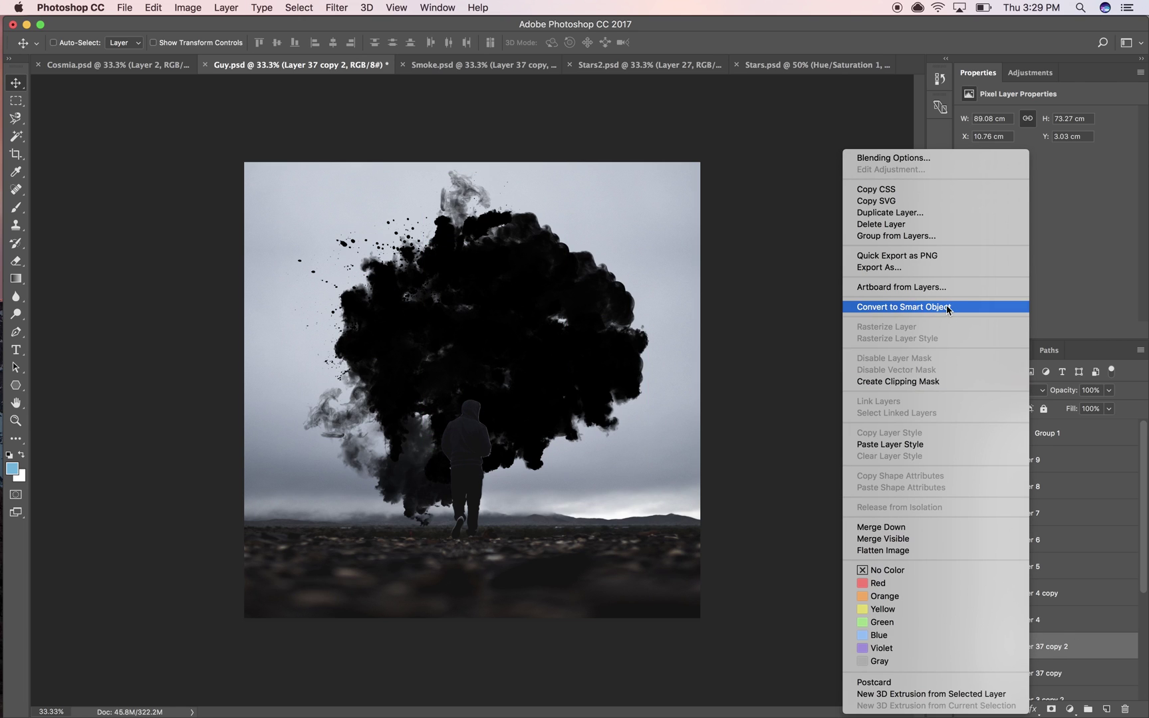
pyautogui.click(931, 307)
pyautogui.moveTo(505, 323); pyautogui.dragTo(694, 361)
pyautogui.press('super+t')
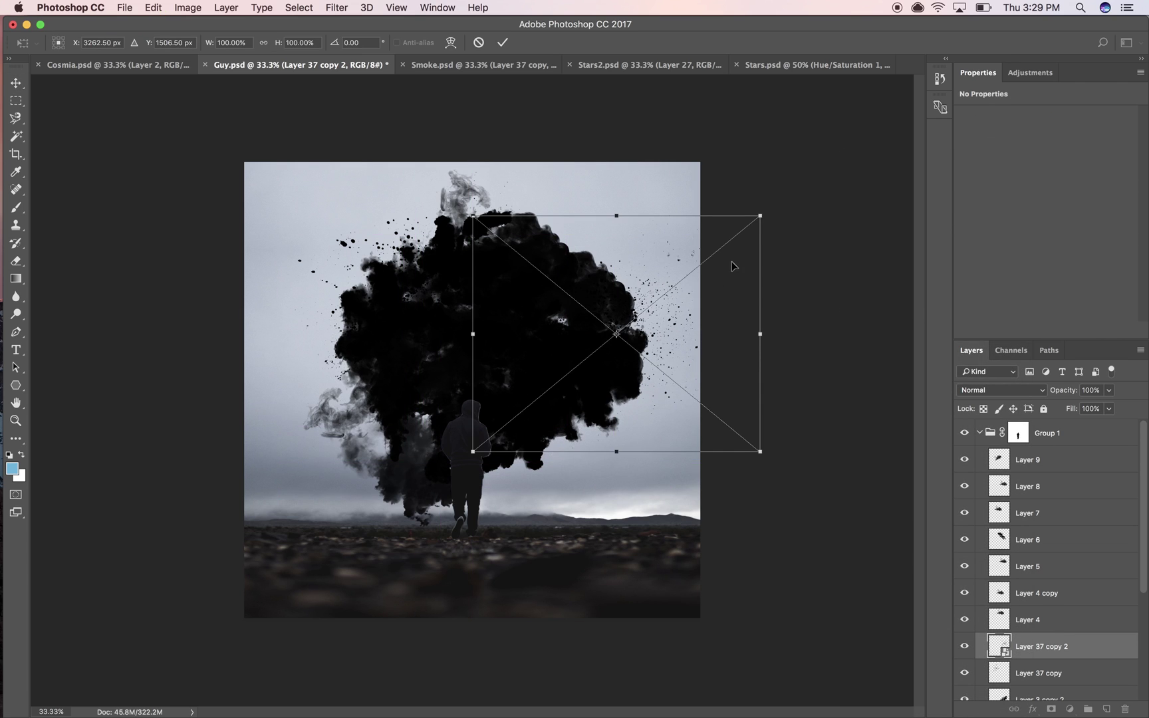
pyautogui.moveTo(759, 214); pyautogui.dragTo(677, 284)
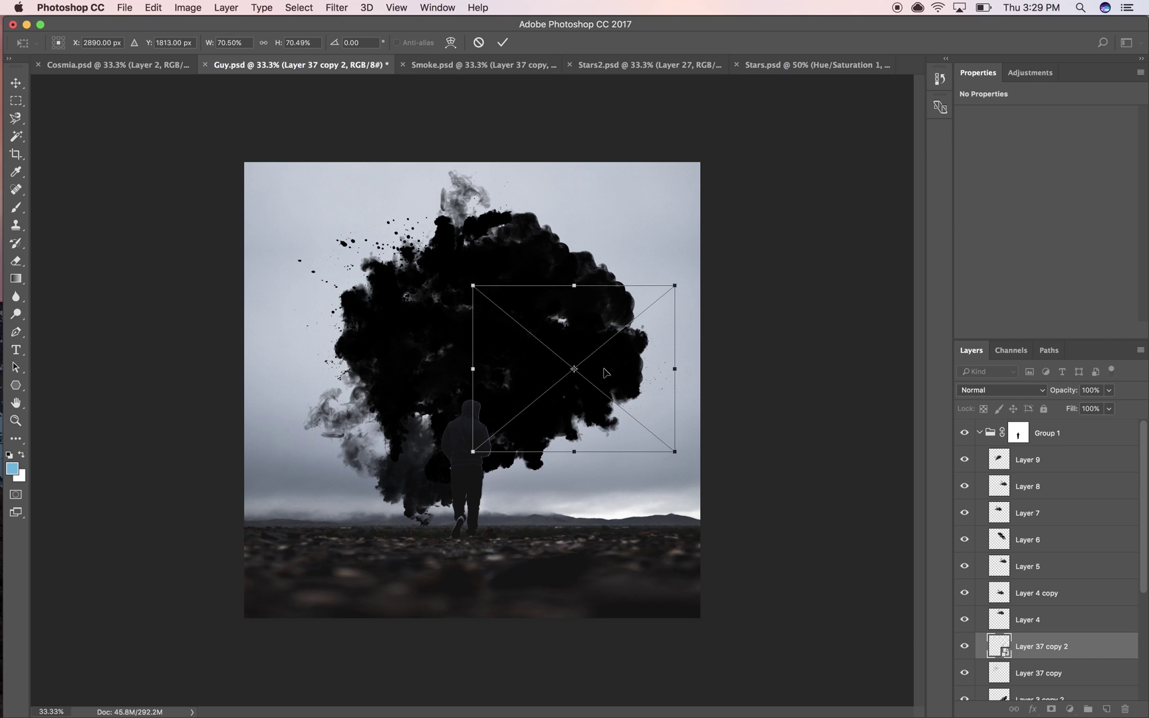
pyautogui.moveTo(586, 378); pyautogui.dragTo(516, 238)
pyautogui.press('Return')
# - Add another splatter copy rotated over the top of the cloud
pyautogui.press('super+j')
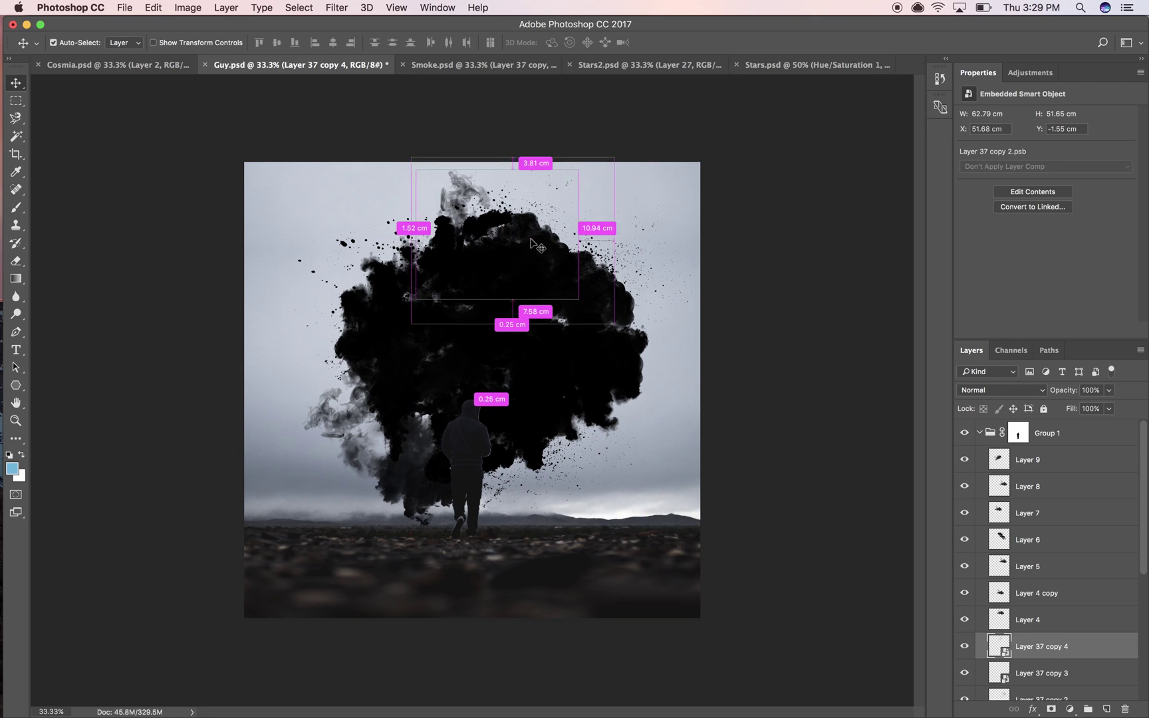
pyautogui.press('super+t')
pyautogui.moveTo(663, 234); pyautogui.dragTo(656, 288)
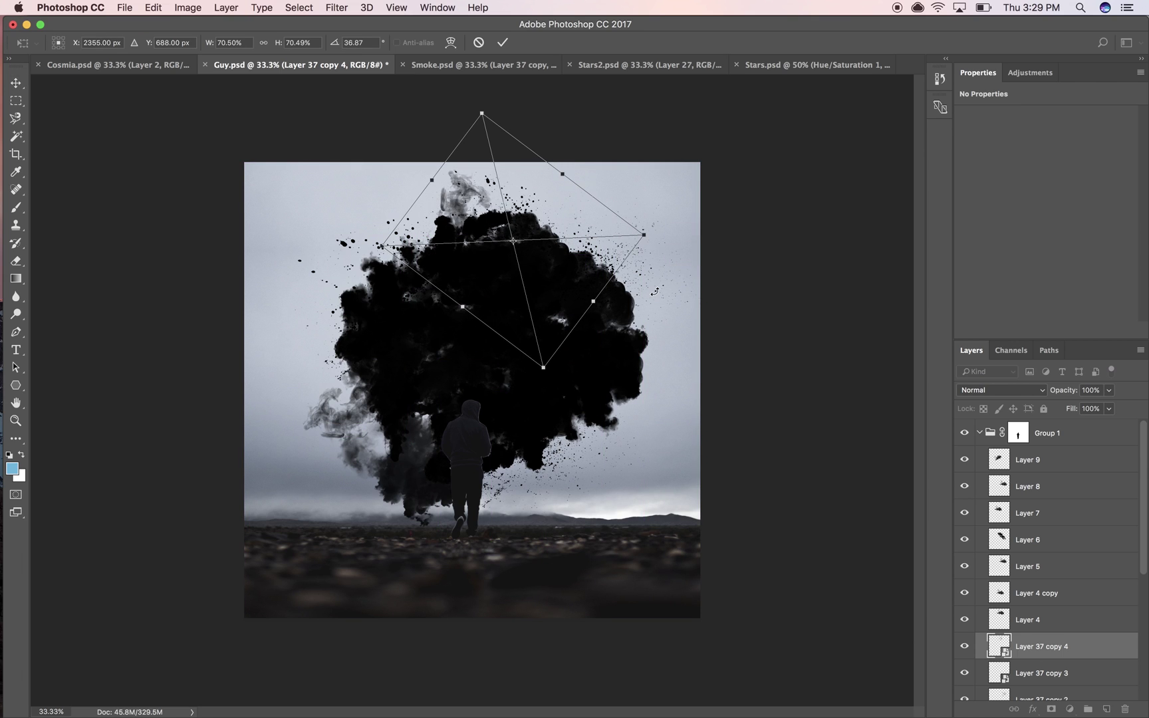
pyautogui.press('Return')
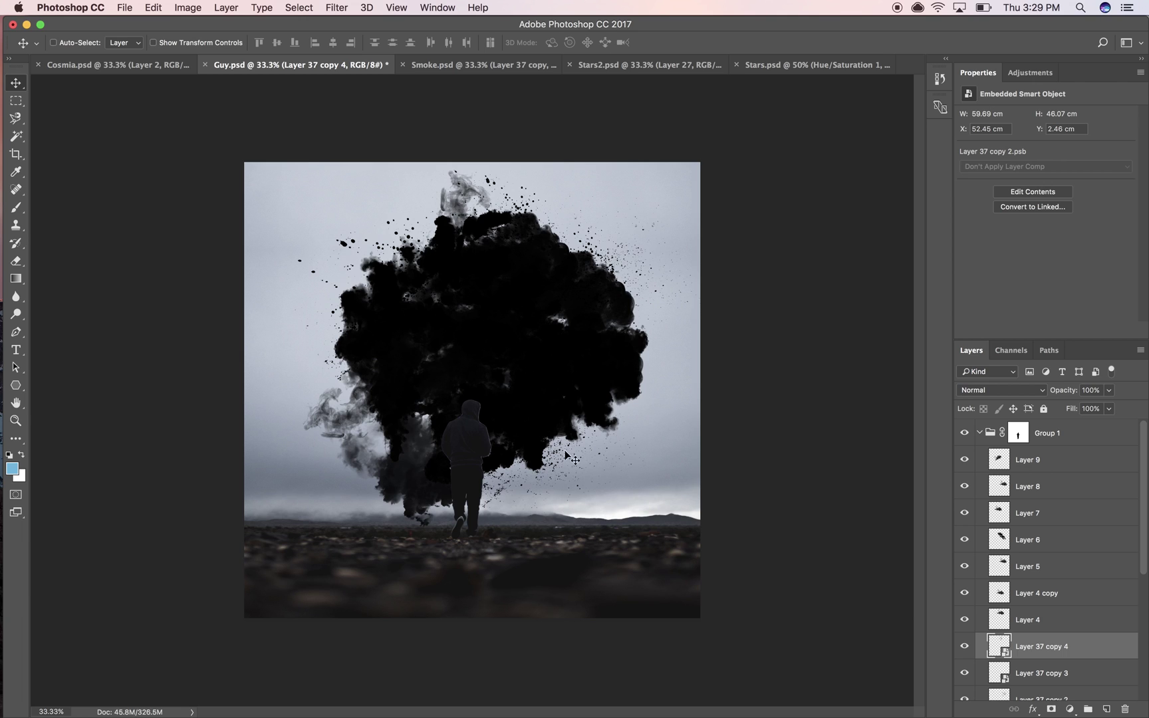
pyautogui.keyDown('super'); pyautogui.click(566, 454); pyautogui.keyUp('super')
# - Toggle visibility of Layer 4 copy, Layer 4 and Layer 3 copy 2 to identify their smoke
pyautogui.click(964, 594)
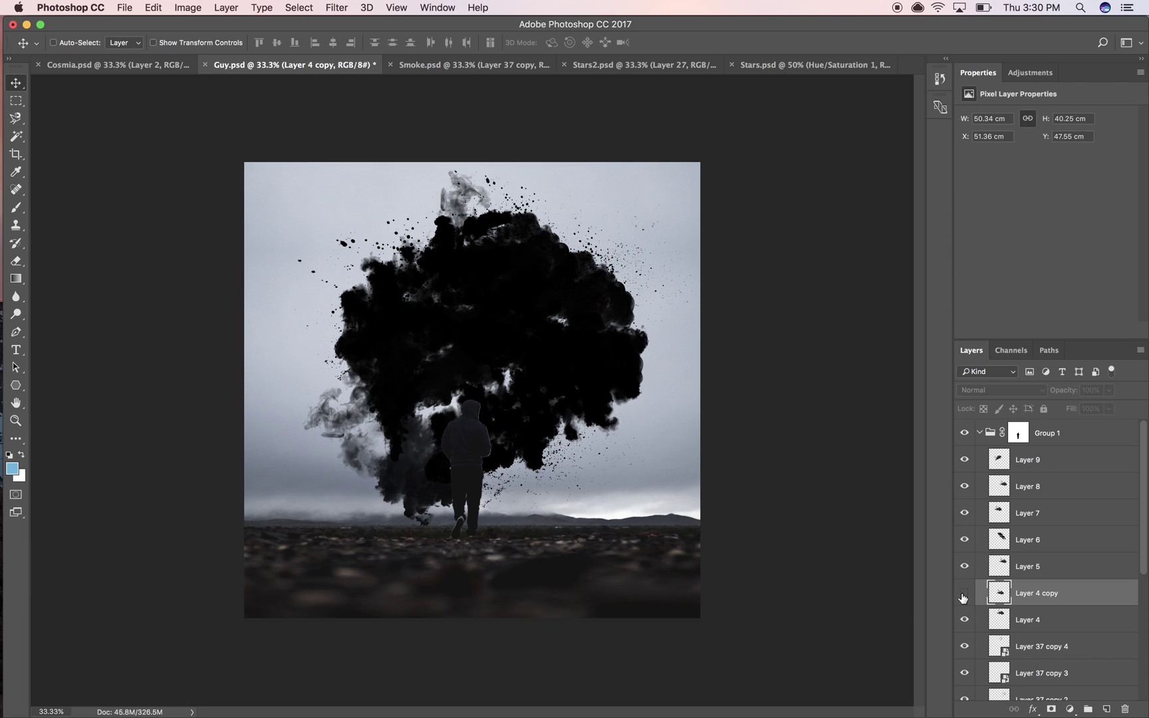
pyautogui.click(964, 593)
pyautogui.click(963, 620)
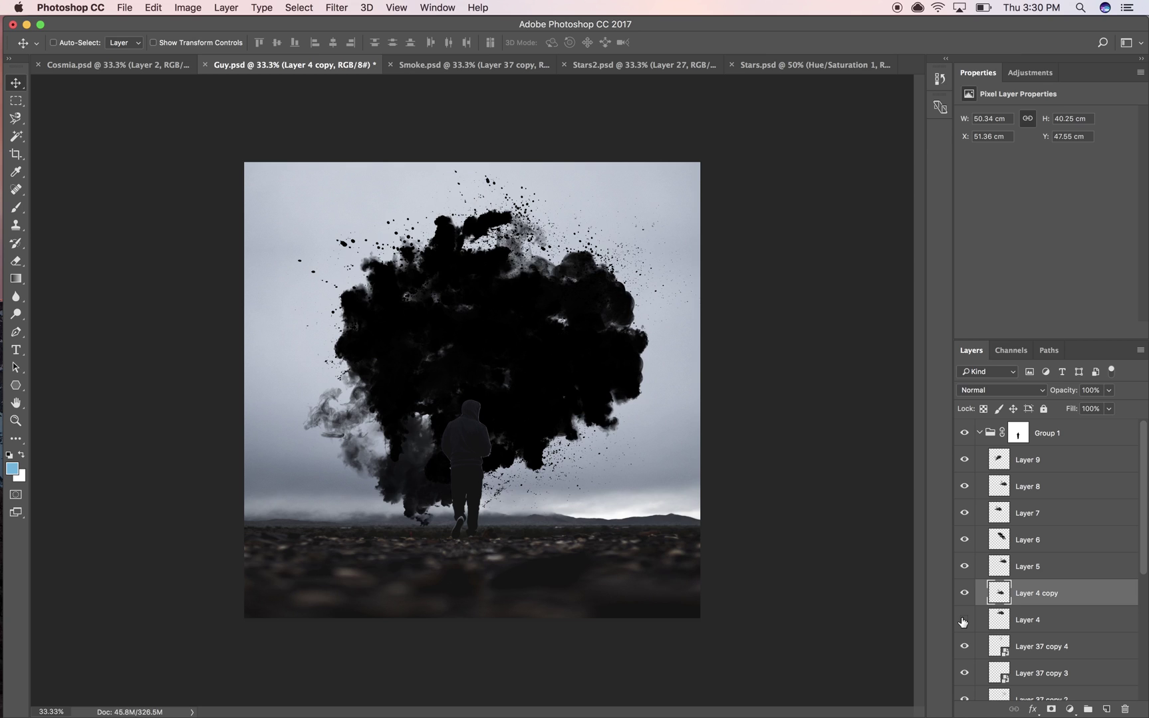
pyautogui.click(964, 620)
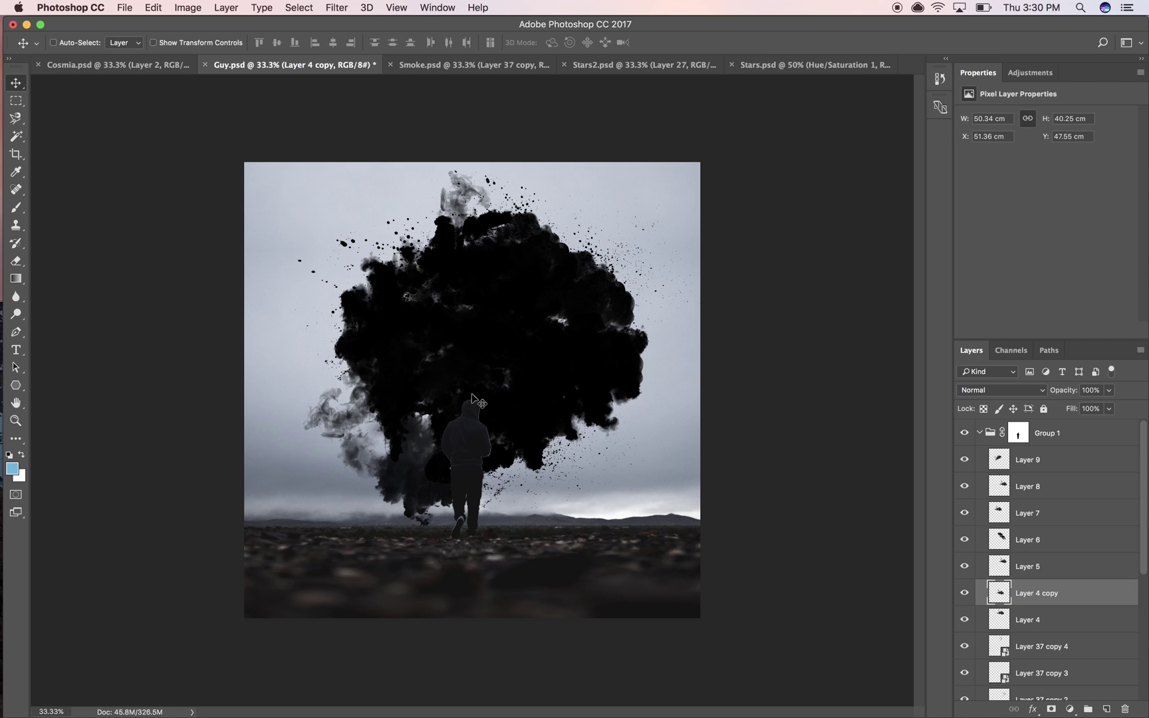
pyautogui.rightClick(523, 422)
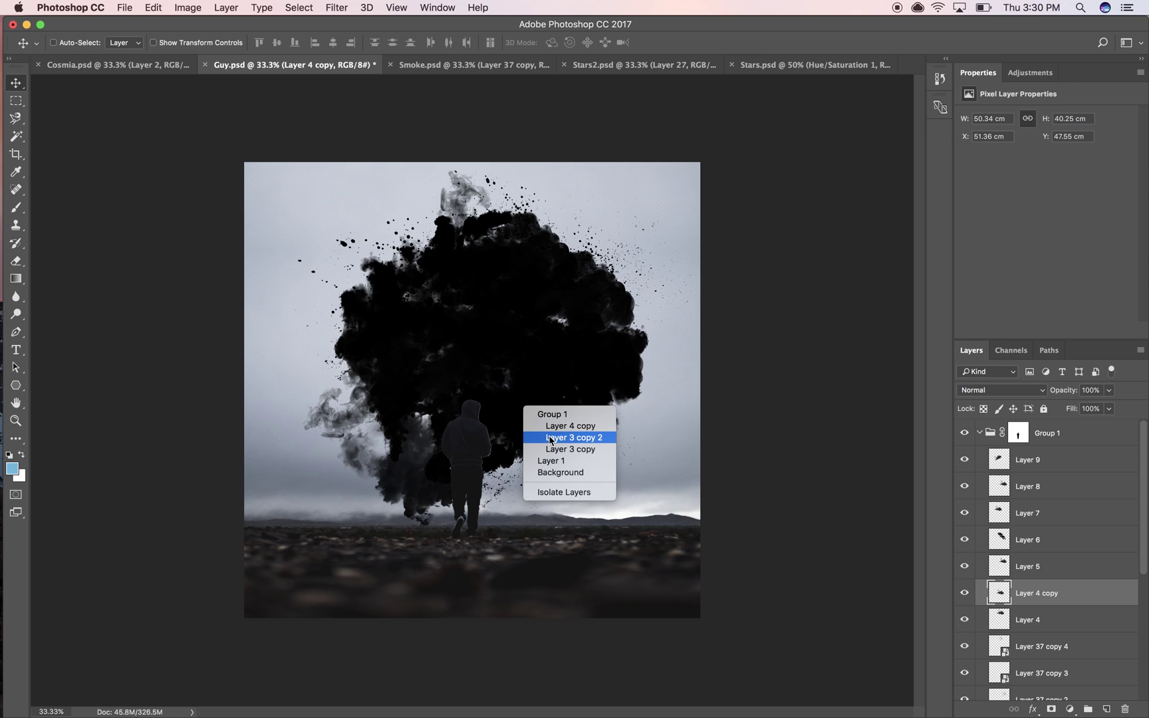
pyautogui.click(544, 438)
pyautogui.click(965, 694)
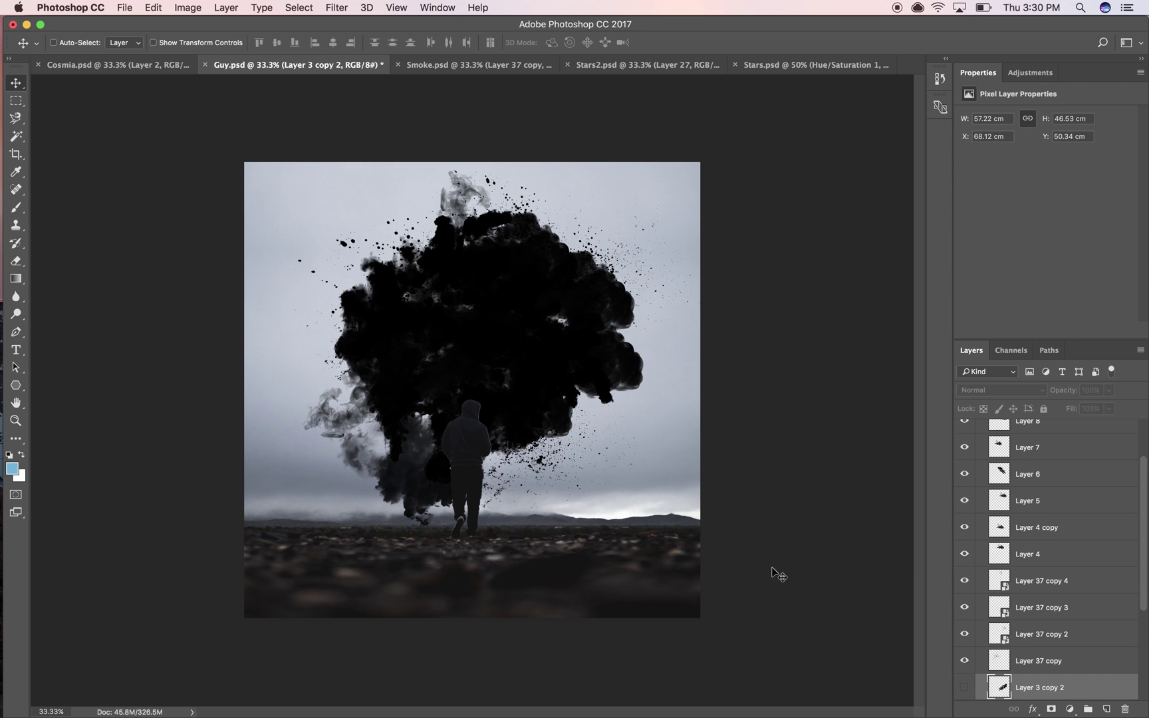
pyautogui.click(967, 692)
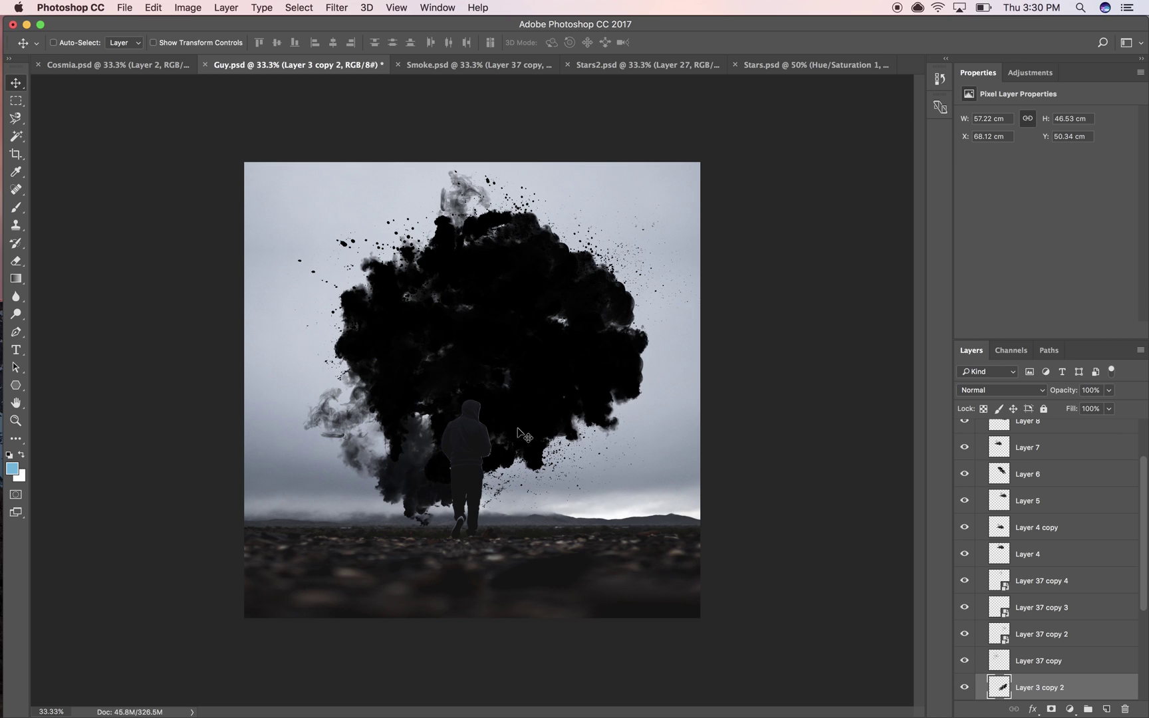
# - Move and rotate Layer 3 copy 2 to cover the cloud's upper left
pyautogui.moveTo(525, 436); pyautogui.dragTo(365, 263)
pyautogui.hotkey('ctrl', 't')
pyautogui.moveTo(599, 333); pyautogui.dragTo(335, 142)
pyautogui.moveTo(420, 222); pyautogui.dragTo(435, 231)
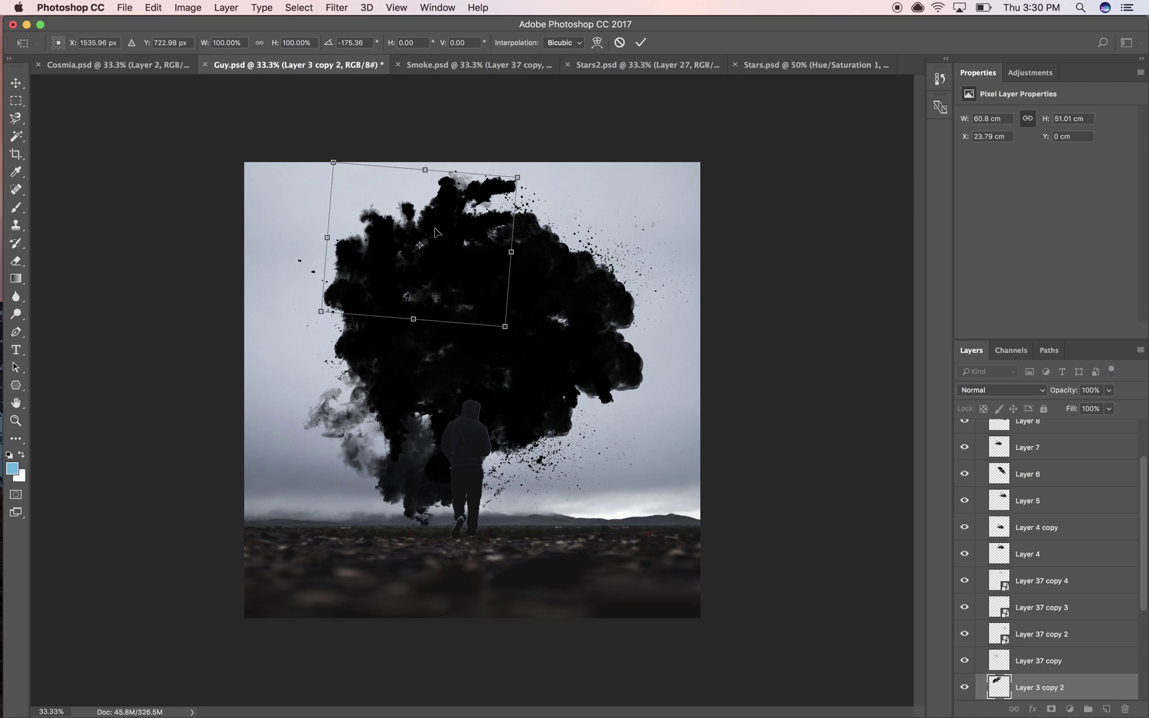
pyautogui.press('Return')
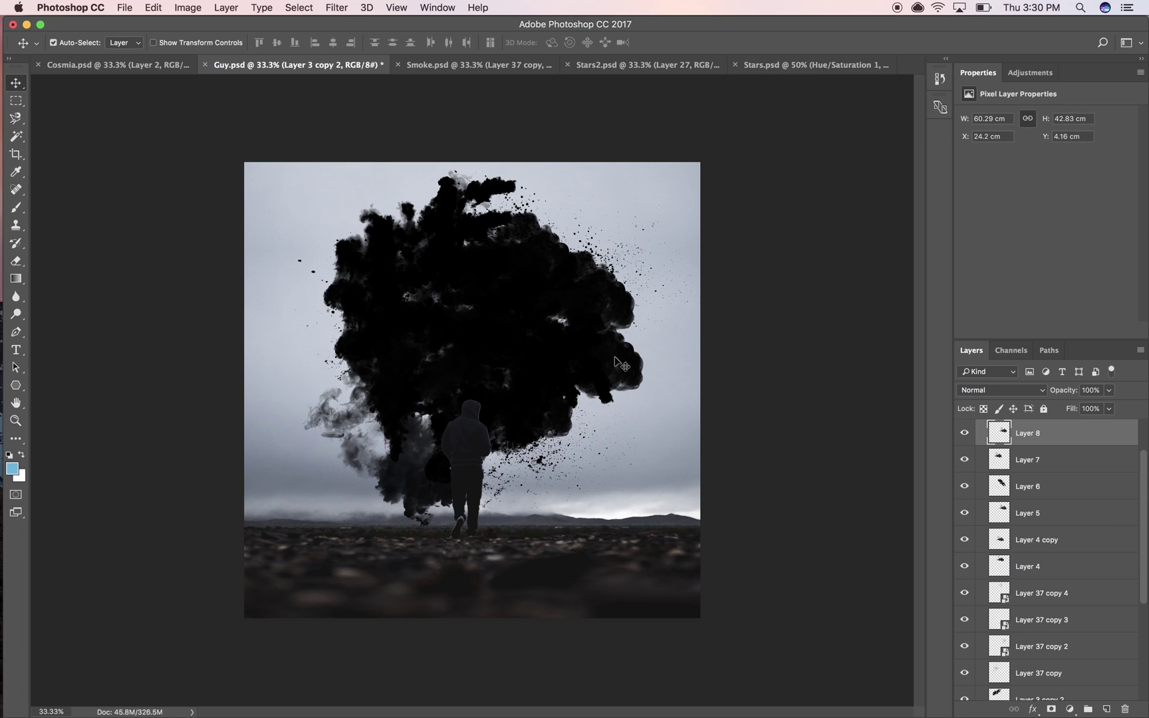
# - Reposition and rotate the Layer 5 smoke blob into the upper right
pyautogui.keyDown('super'); pyautogui.click(617, 314); pyautogui.keyUp('super')
pyautogui.moveTo(616, 314); pyautogui.dragTo(587, 267)
pyautogui.press('super+t')
pyautogui.moveTo(695, 327); pyautogui.dragTo(710, 197)
pyautogui.press('Return')
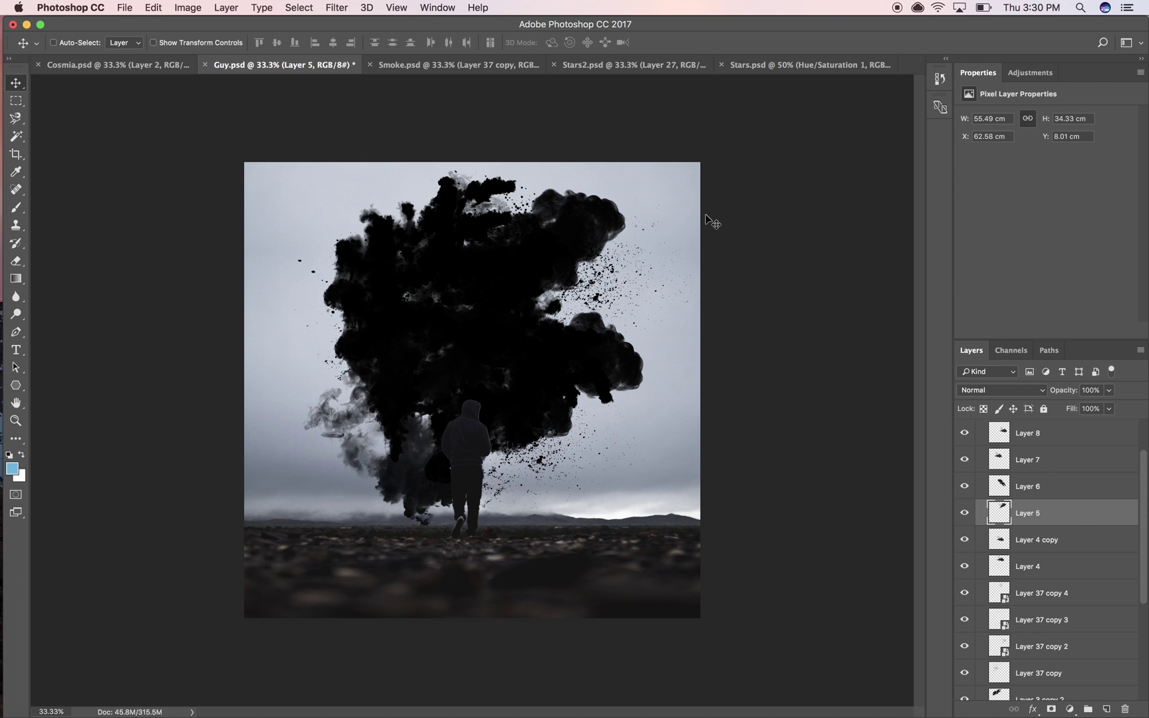
# - Duplicate Layer 4 copy and move the duplicate onto the cloud's right side
pyautogui.click(1064, 548)
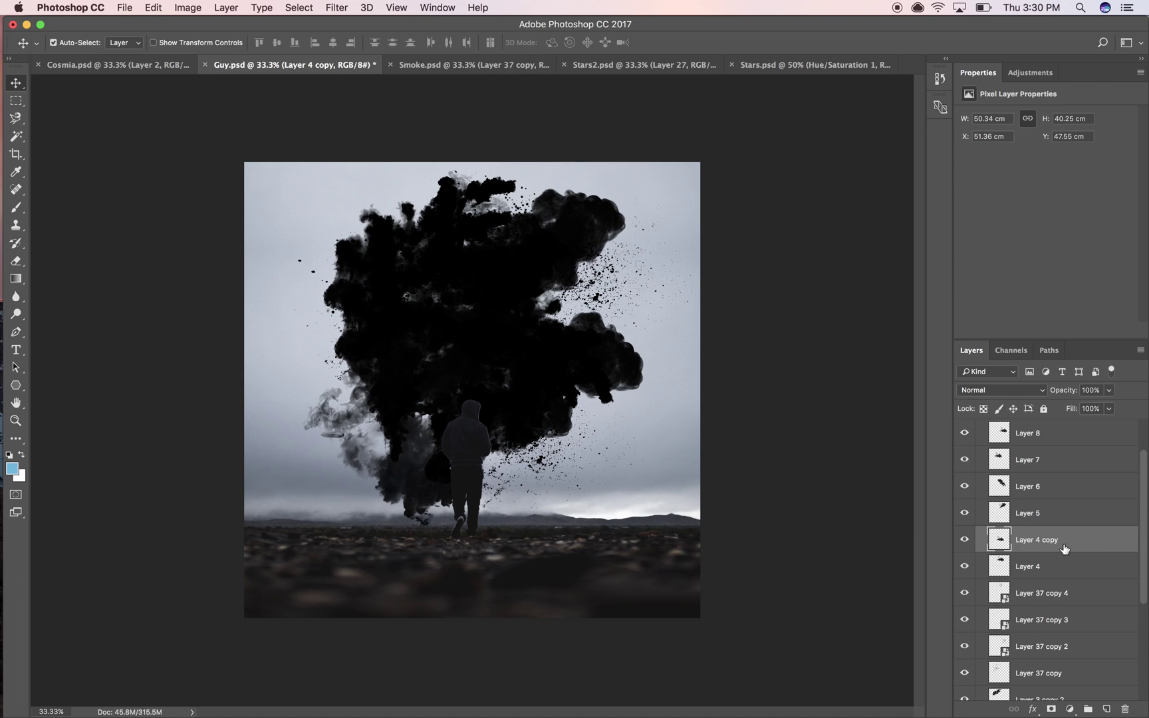
pyautogui.press('super+j')
pyautogui.moveTo(636, 398); pyautogui.dragTo(622, 326)
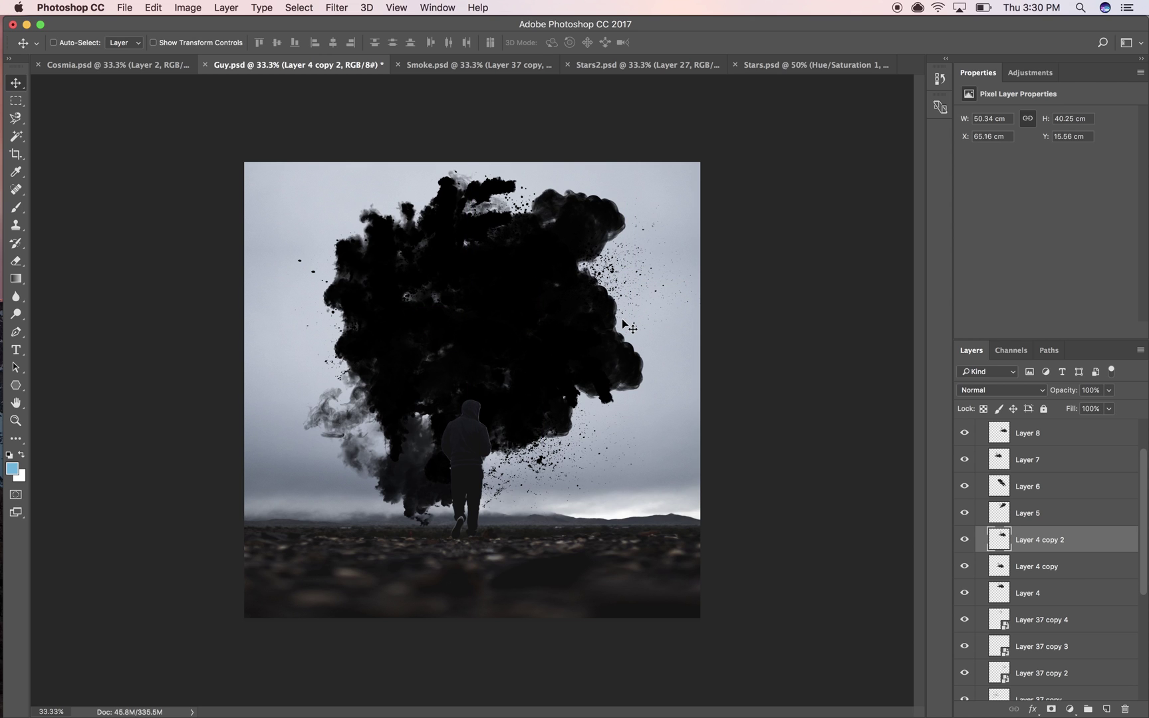
pyautogui.press('super+minus')
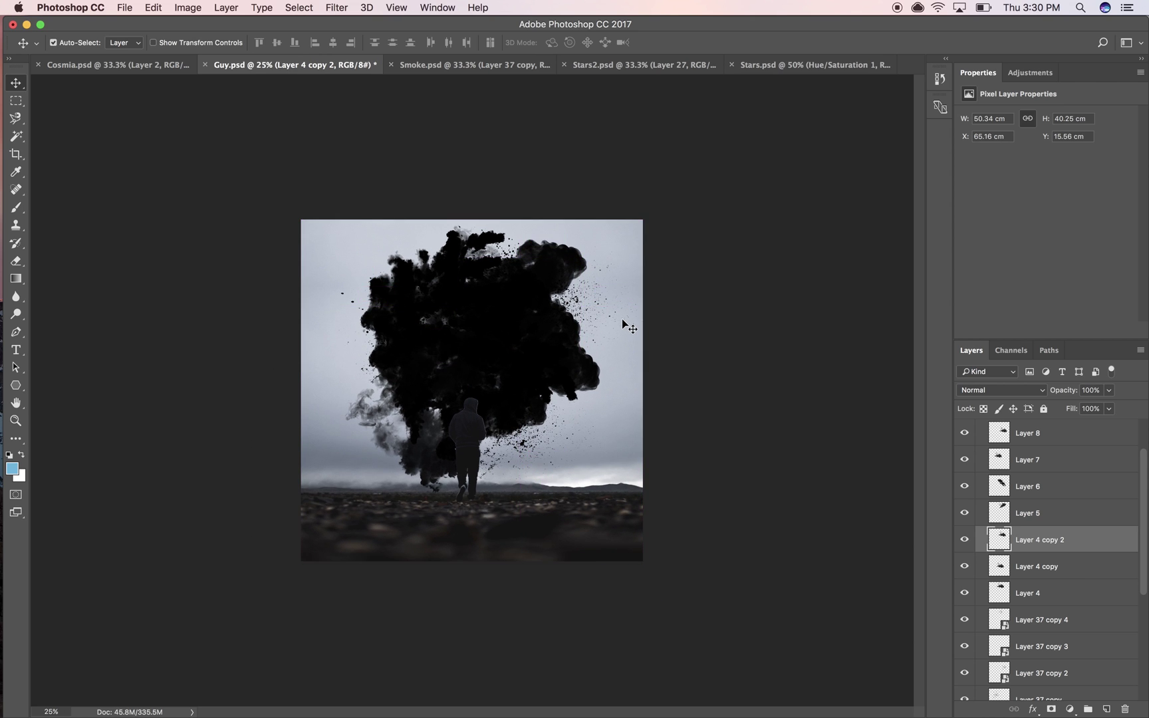
pyautogui.press('super+equal')
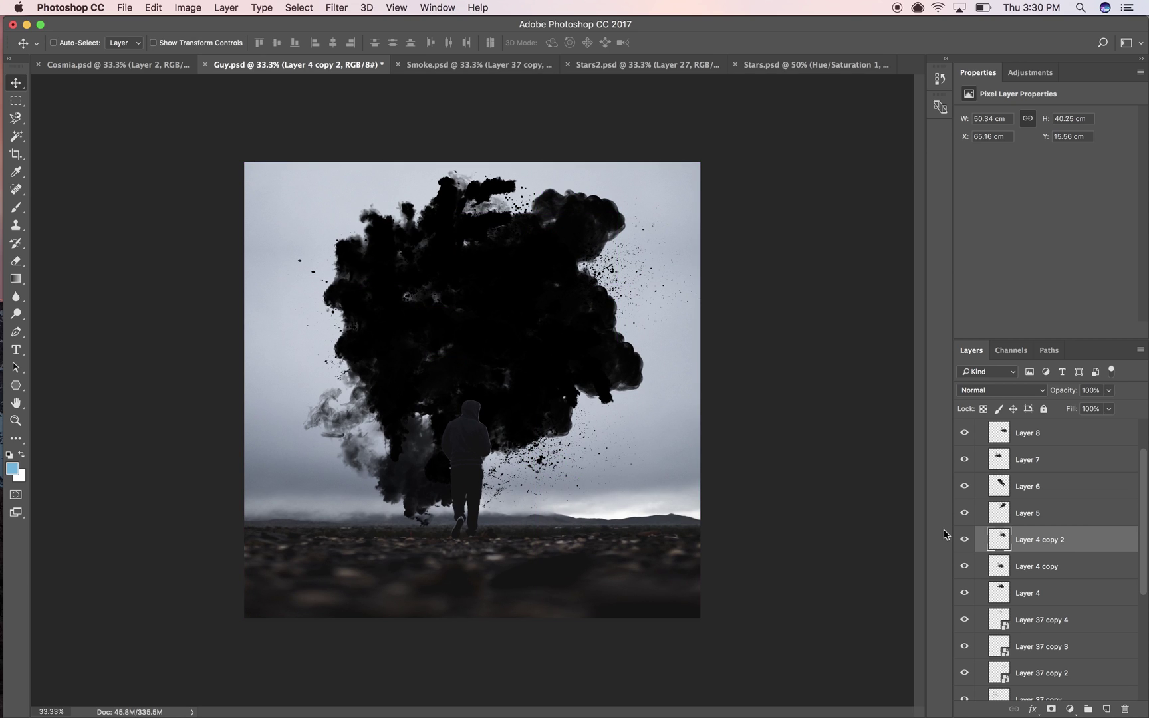
pyautogui.scroll(2, 1029, 508)
# - Duplicate Layer 9 above Group 1, rotated about -100° beside the man's legs
pyautogui.click(1042, 459)
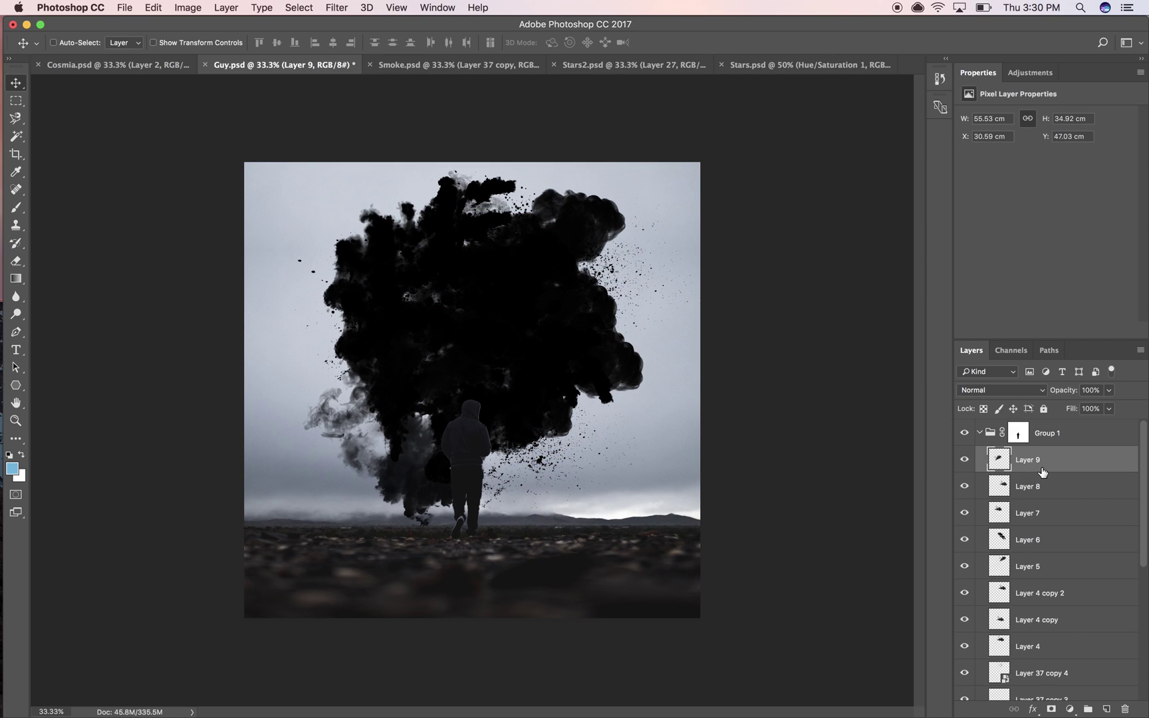
pyautogui.press('super+j')
pyautogui.moveTo(1033, 466); pyautogui.dragTo(1045, 419)
pyautogui.moveTo(507, 341); pyautogui.dragTo(457, 463)
pyautogui.press('super+t')
pyautogui.moveTo(530, 472); pyautogui.dragTo(319, 221)
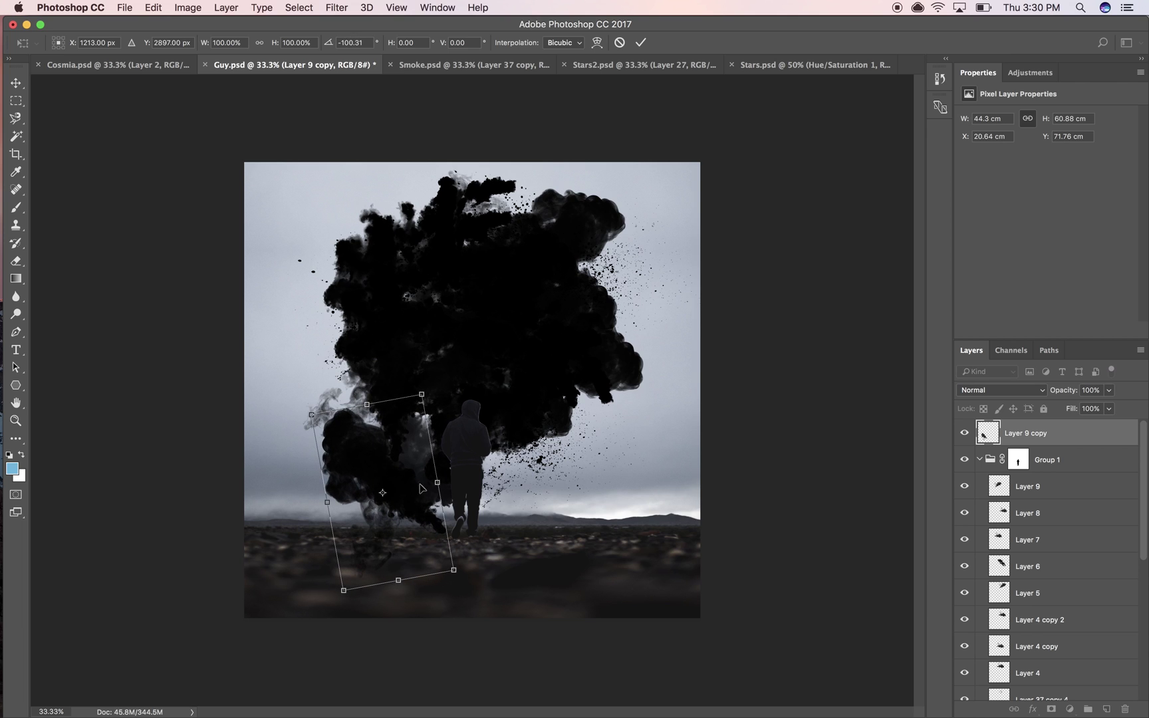
pyautogui.moveTo(420, 488); pyautogui.dragTo(439, 469)
pyautogui.press('Return')
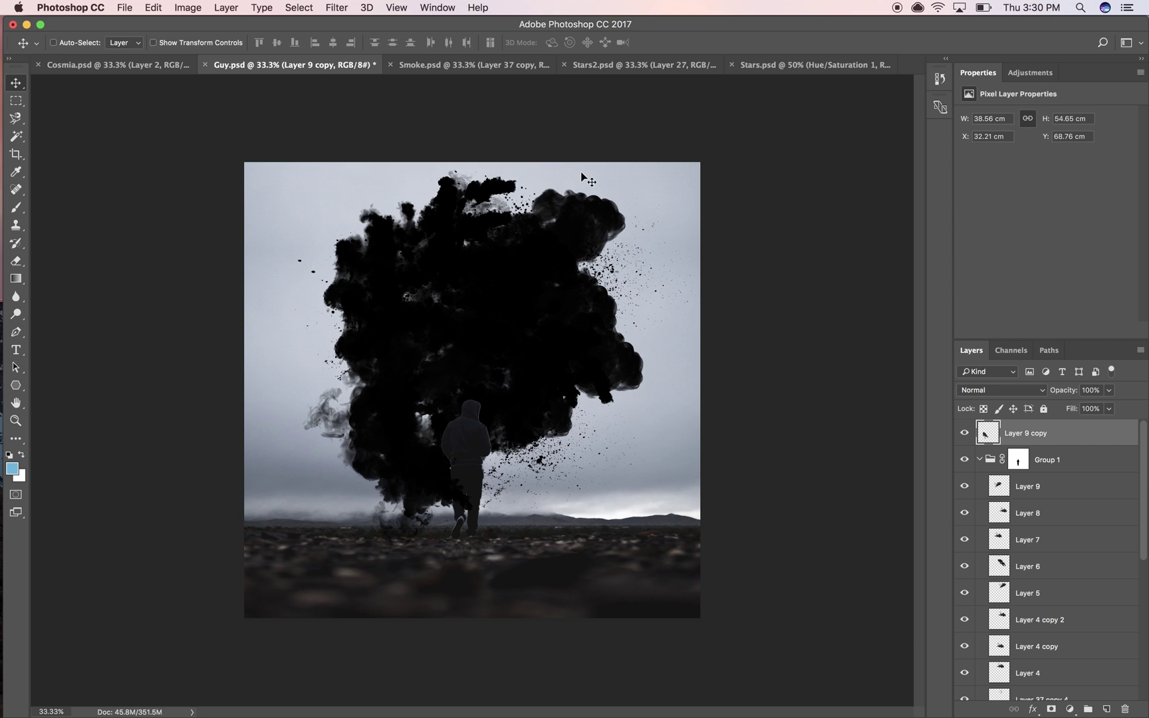
# - Drag the Stars2 starfield into the Guy composition as a new layer near Layer 9 copy
pyautogui.click(463, 67)
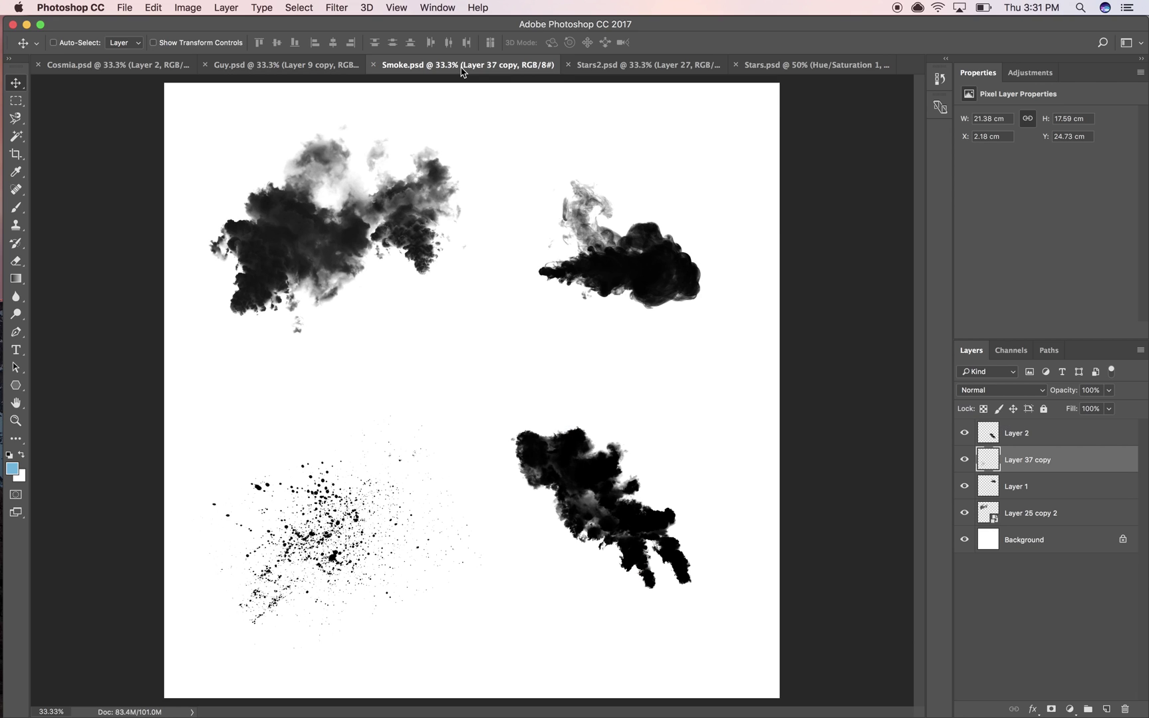
pyautogui.click(648, 66)
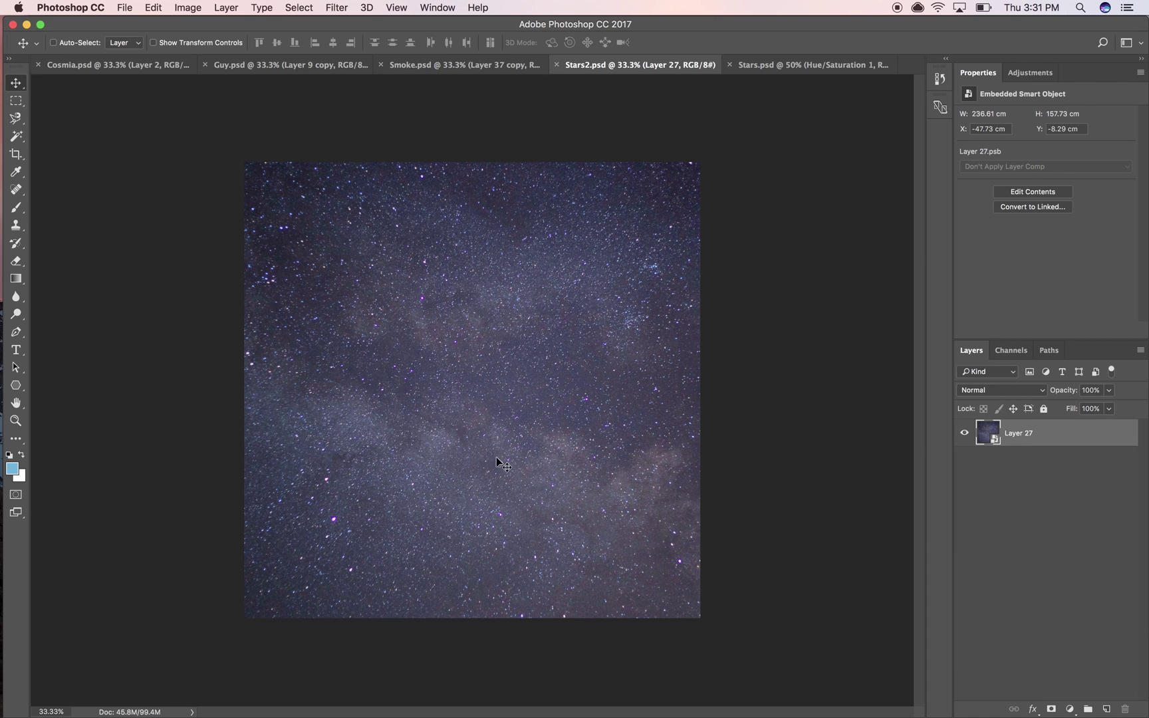
pyautogui.moveTo(372, 402); pyautogui.dragTo(483, 304)
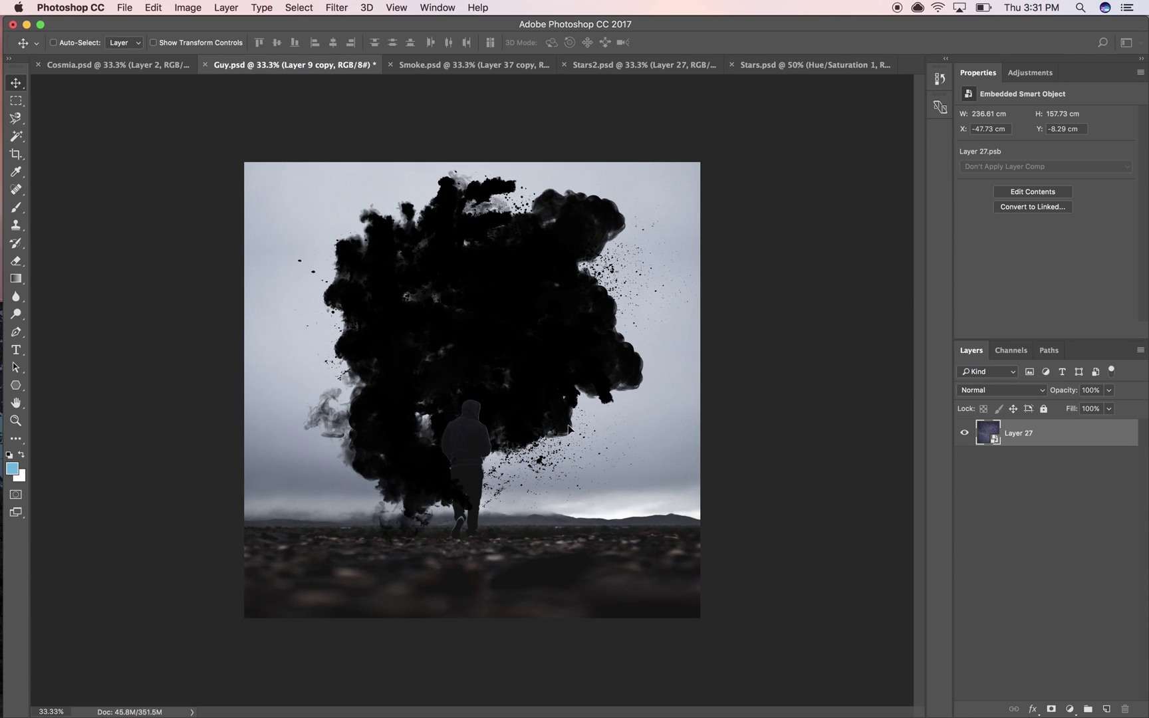
pyautogui.moveTo(569, 429); pyautogui.dragTo(556, 432)
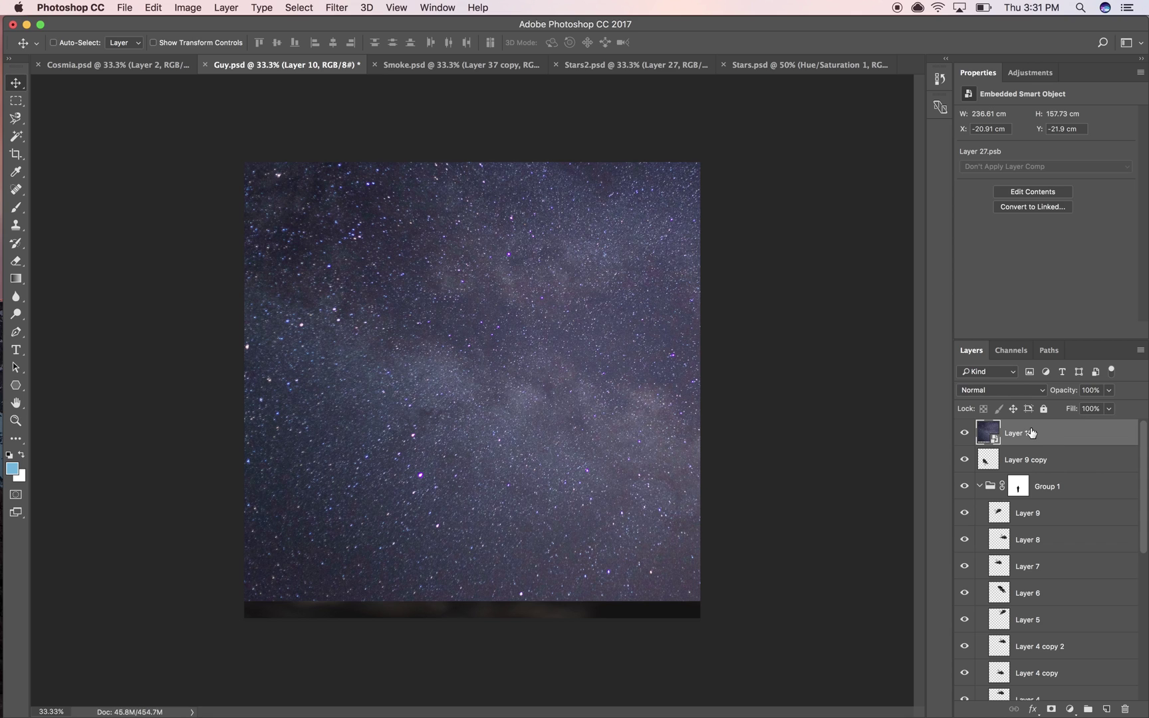
pyautogui.moveTo(1027, 435); pyautogui.dragTo(1017, 469)
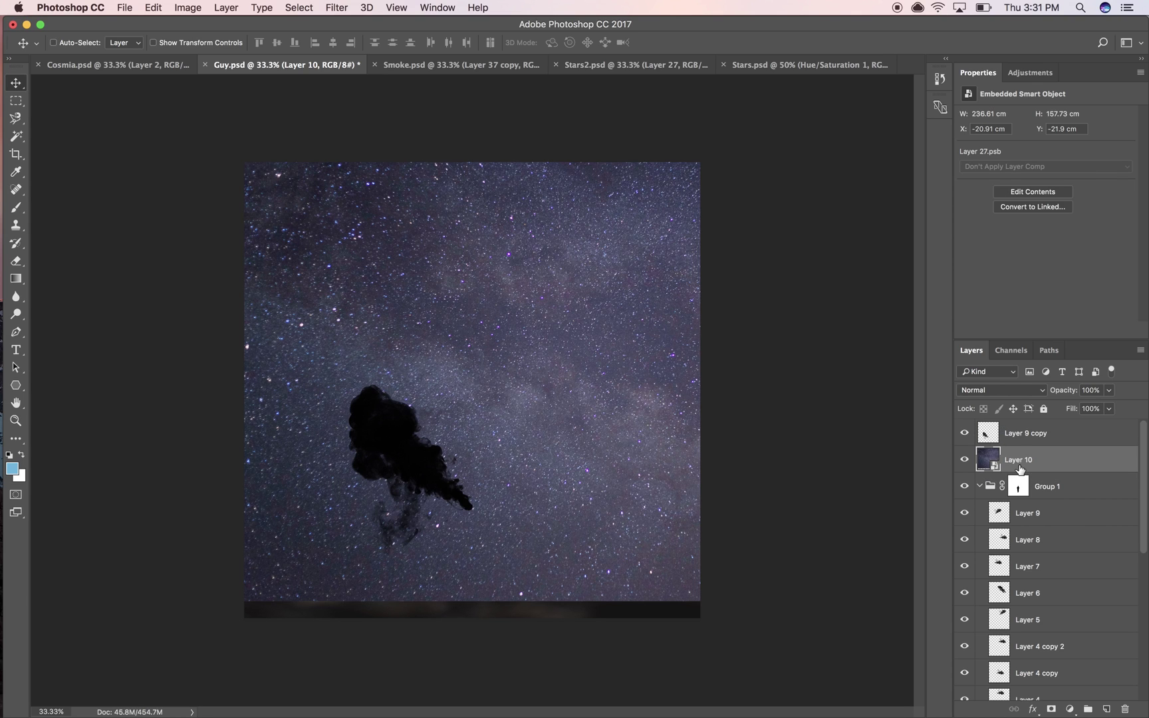
# - Clip the Layer 10 starfield to Group 1 and shift the texture up and left
pyautogui.rightClick(1020, 469)
pyautogui.click(957, 412)
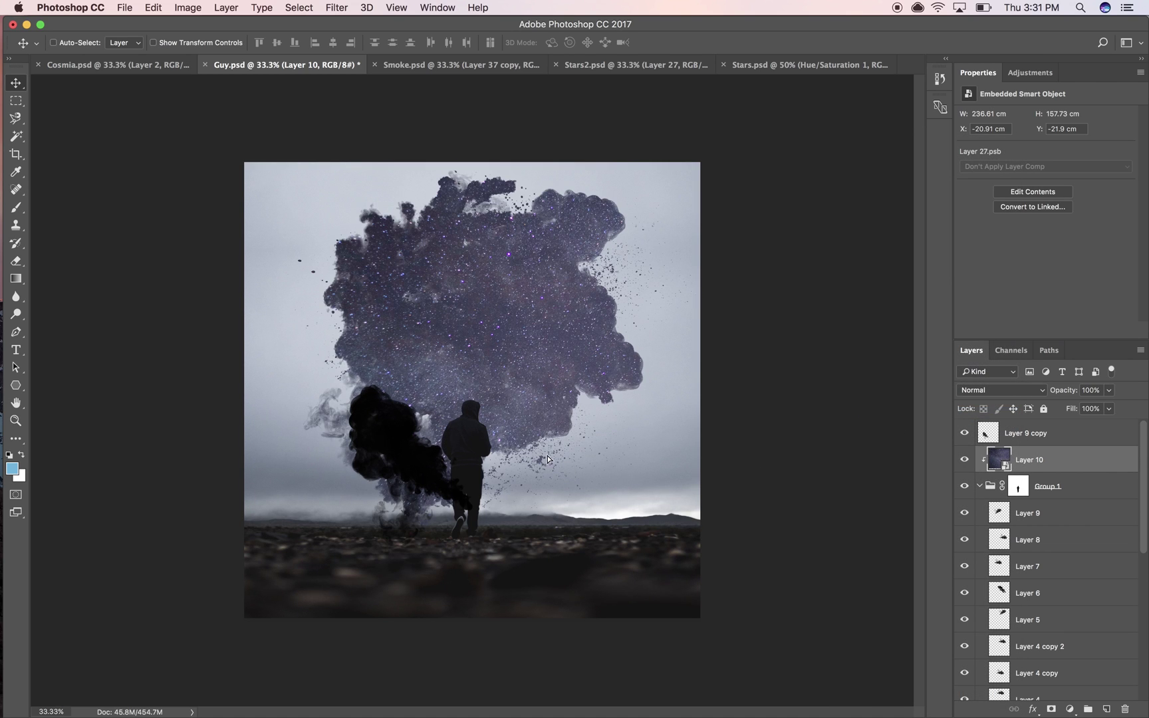
pyautogui.moveTo(548, 459); pyautogui.dragTo(534, 456)
pyautogui.moveTo(1024, 442); pyautogui.dragTo(1030, 507)
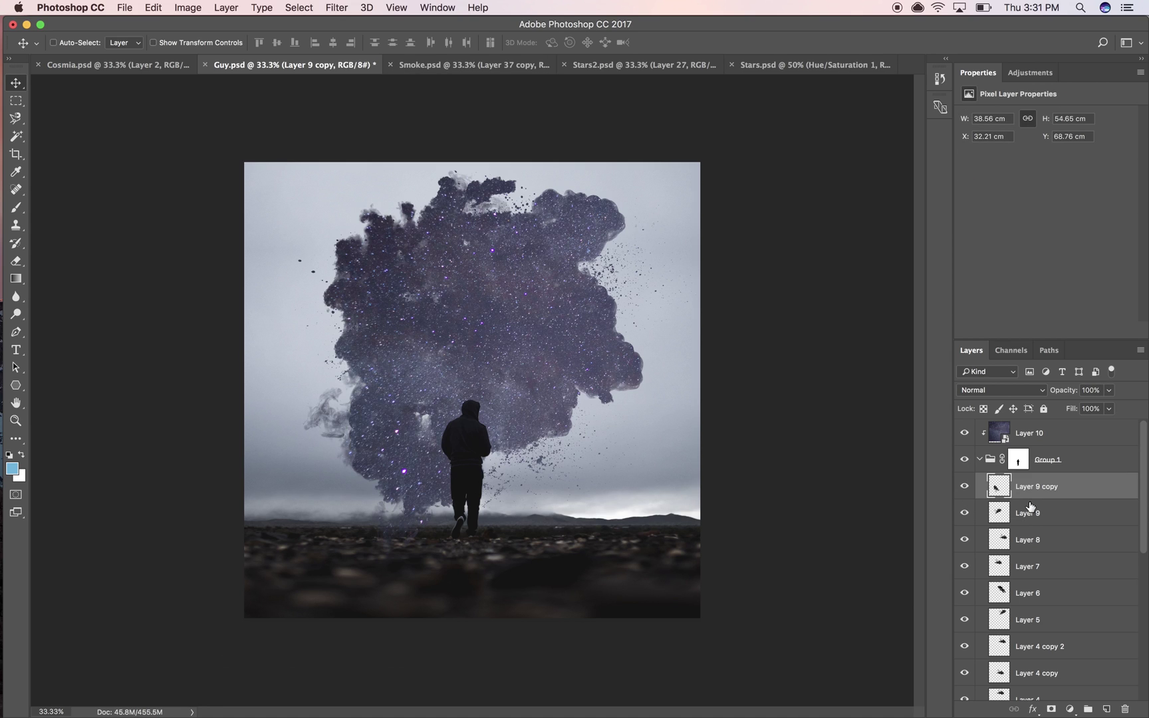
pyautogui.click(1027, 435)
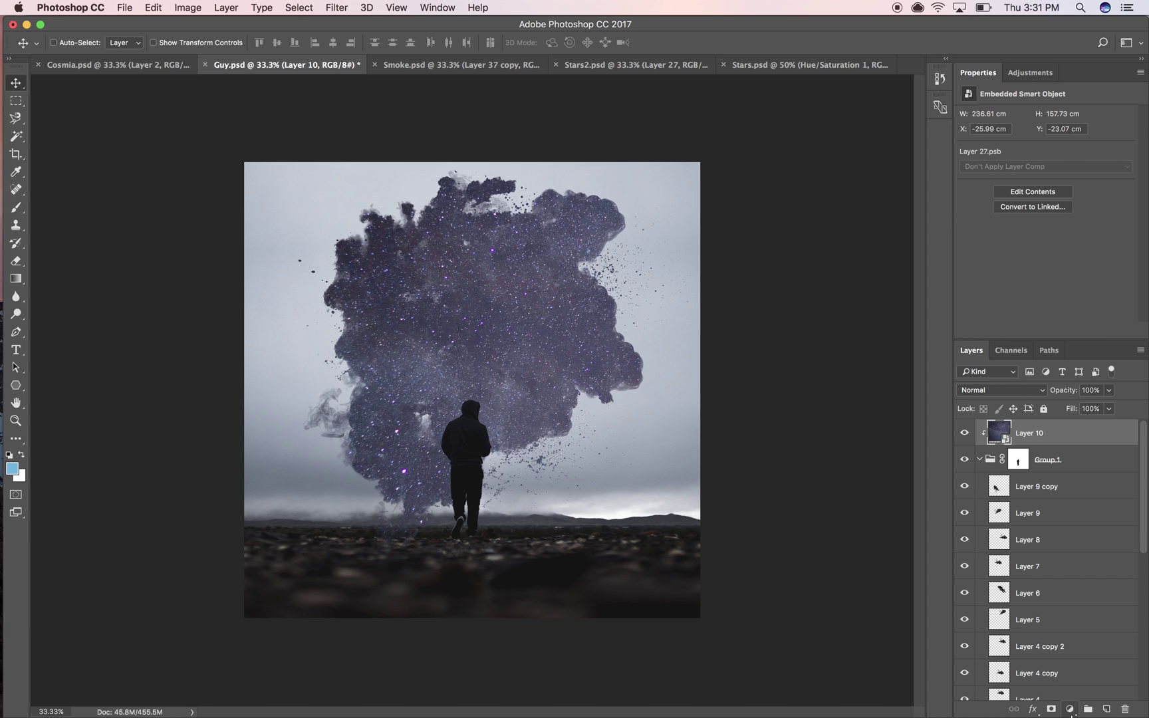
# - Add a Brightness/Contrast adjustment clipped to Layer 10 with brightness set to -150
pyautogui.click(1069, 708)
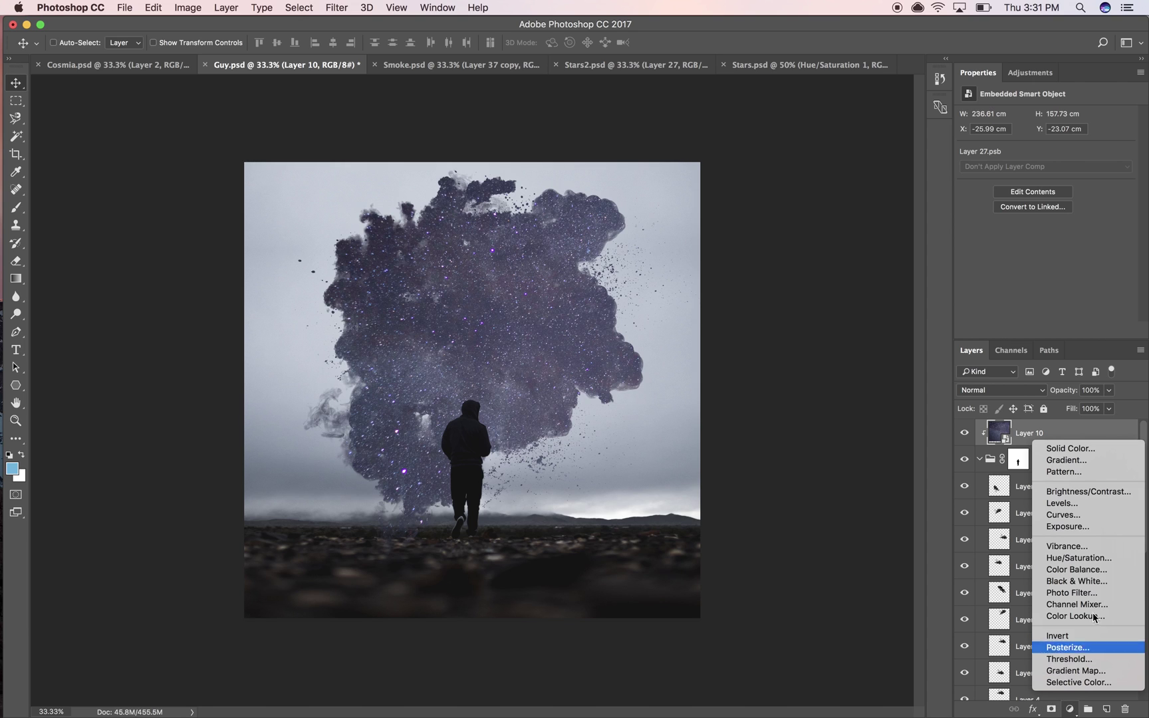
pyautogui.click(1092, 492)
pyautogui.keyDown('alt'); pyautogui.click(1047, 445); pyautogui.keyUp('alt')
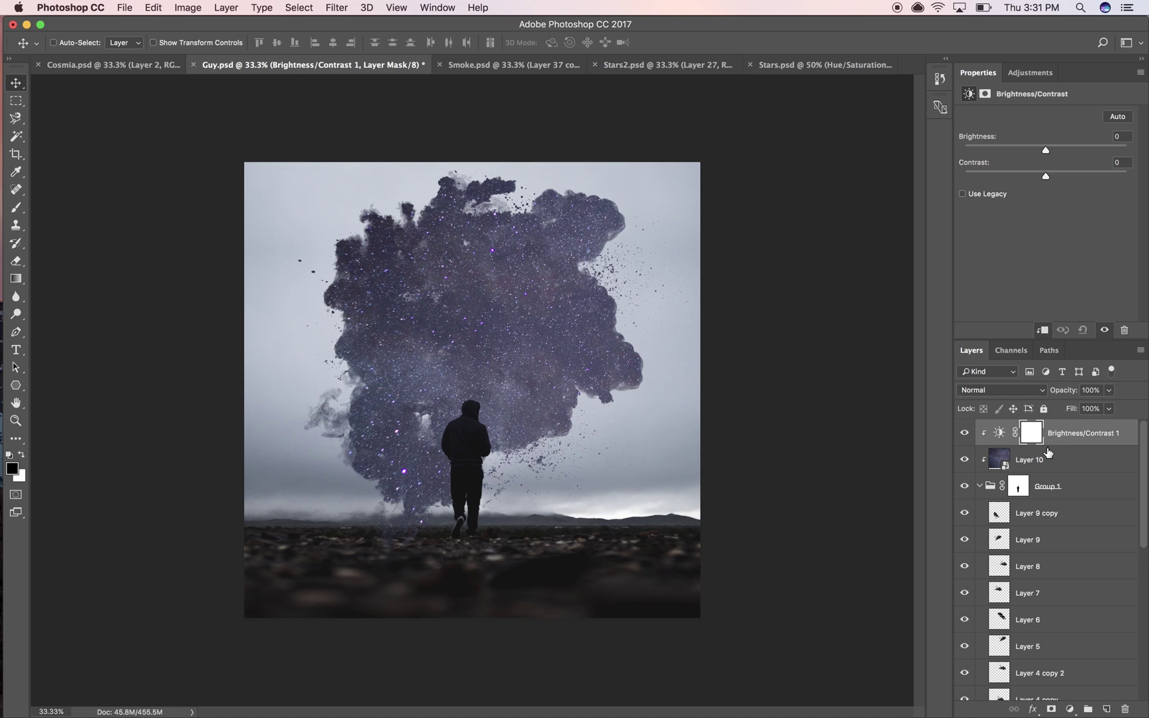
pyautogui.moveTo(1043, 153); pyautogui.dragTo(954, 164)
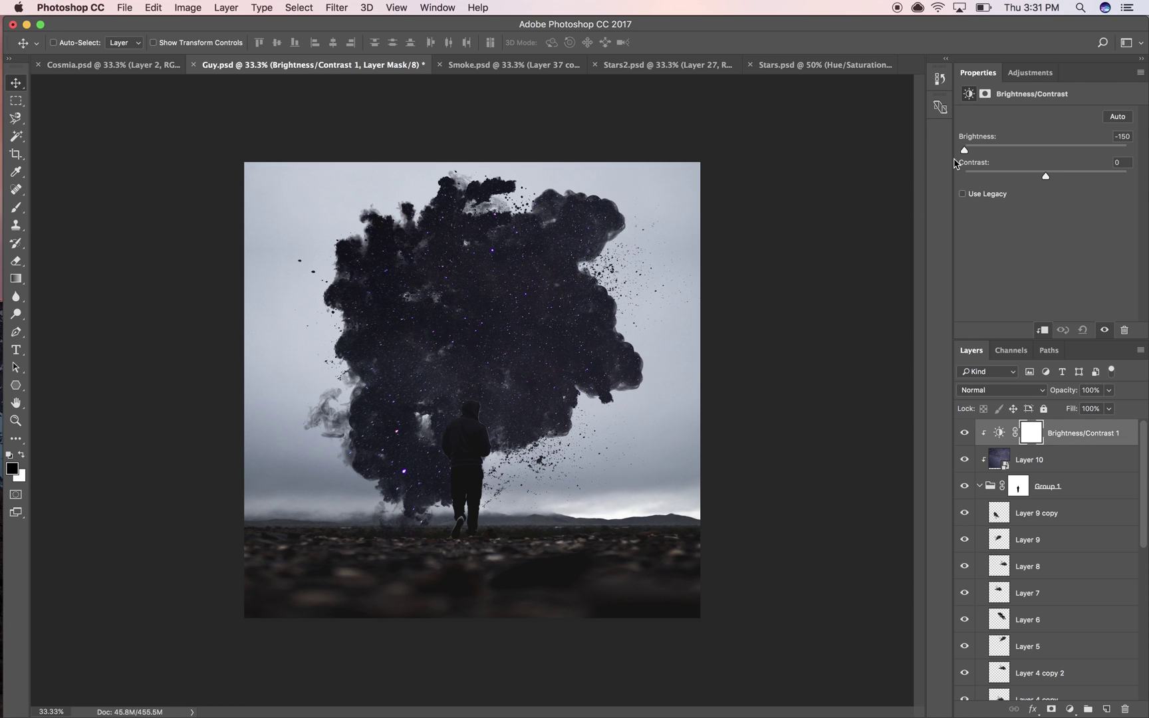
# - Drag the nebula from Stars into Guy and clip it inside the smoke cloud
pyautogui.click(526, 66)
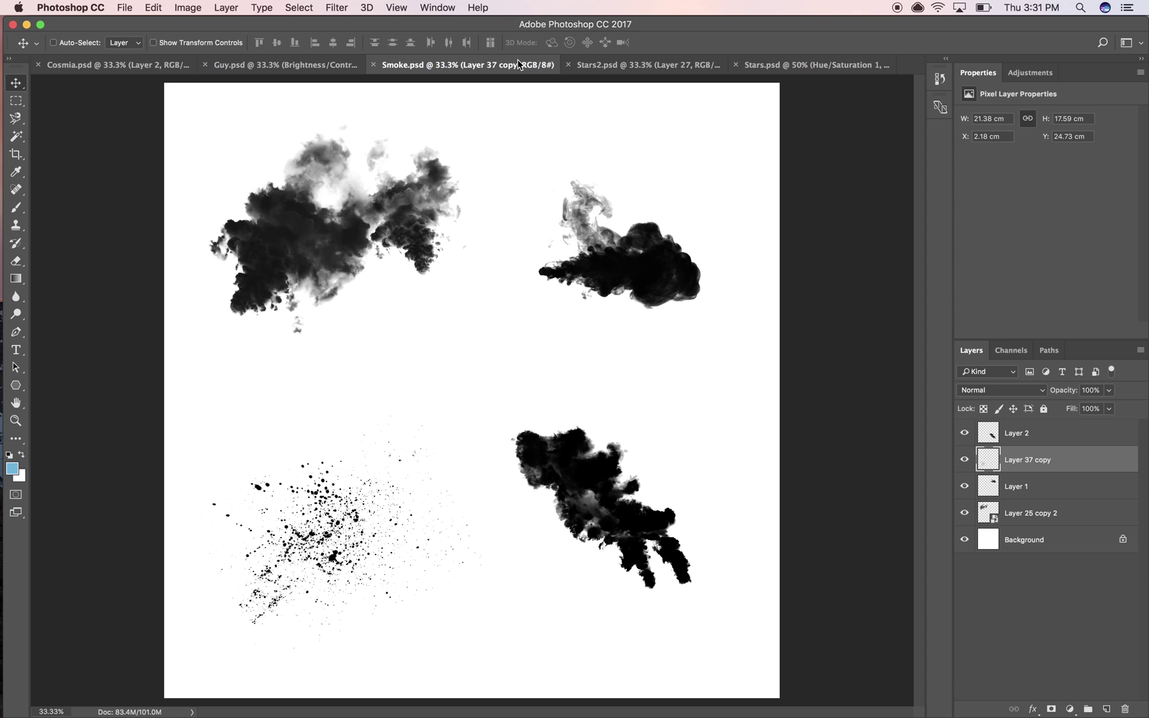
pyautogui.click(744, 69)
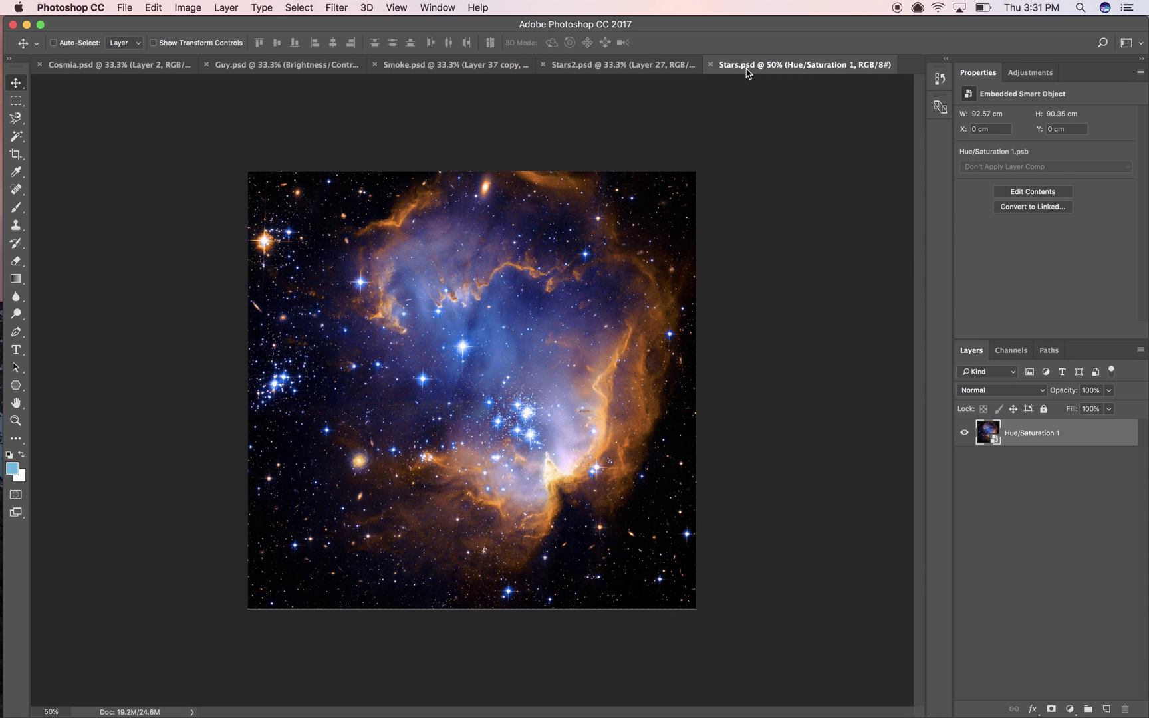
pyautogui.moveTo(496, 376)
pyautogui.mouseDown()
pyautogui.moveTo(374, 232)
pyautogui.moveTo(314, 76)
pyautogui.moveTo(496, 320)
pyautogui.moveTo(493, 358)
pyautogui.mouseUp()
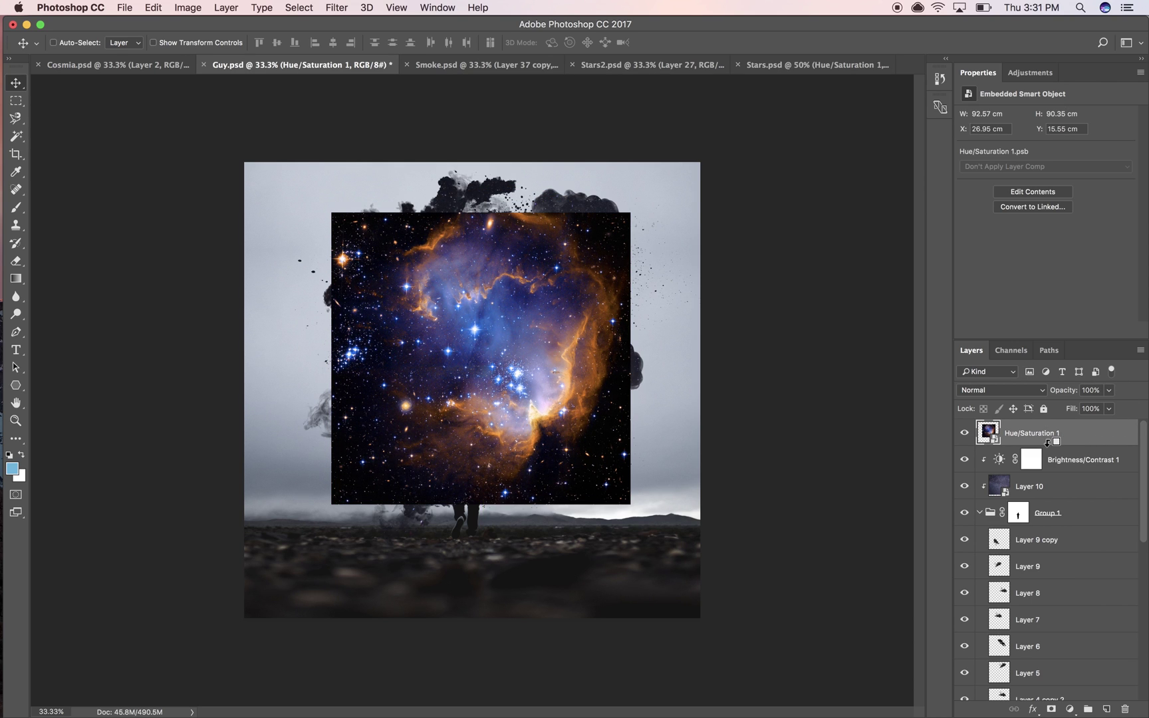
pyautogui.keyDown('alt'); pyautogui.click(1048, 441); pyautogui.keyUp('alt')
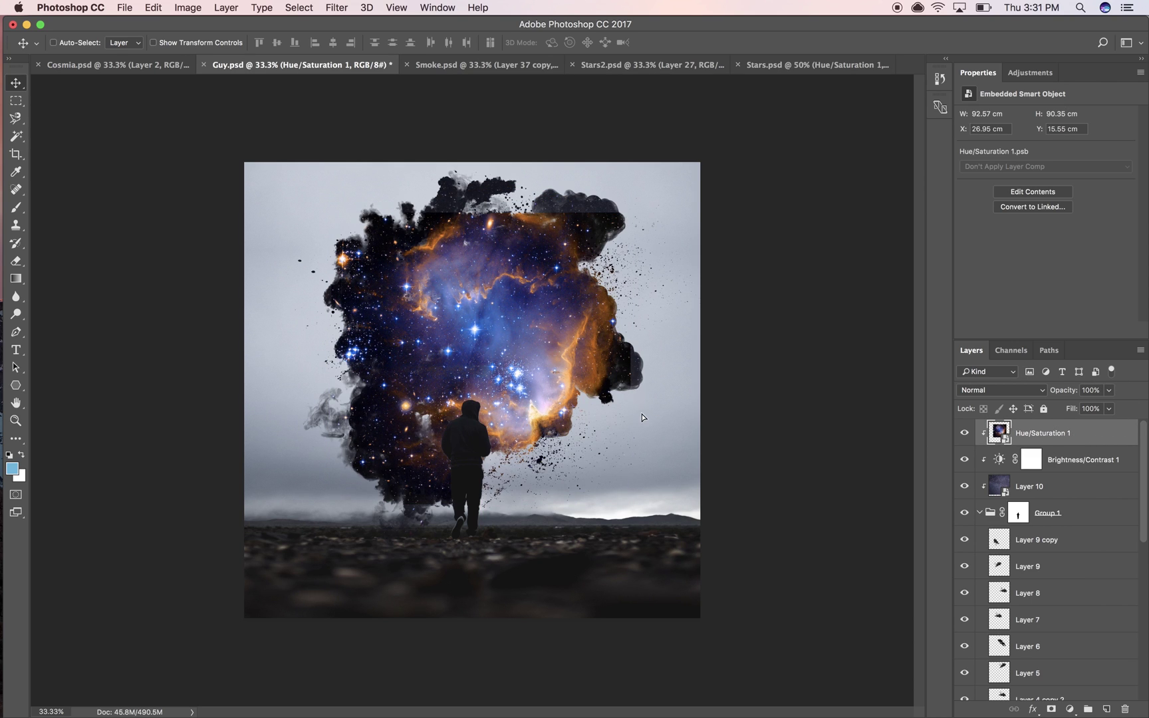
pyautogui.moveTo(641, 417); pyautogui.dragTo(635, 422)
# - Convert the nebula to a Smart Object in Lighten blend mode and reposition it
pyautogui.rightClick(1039, 437)
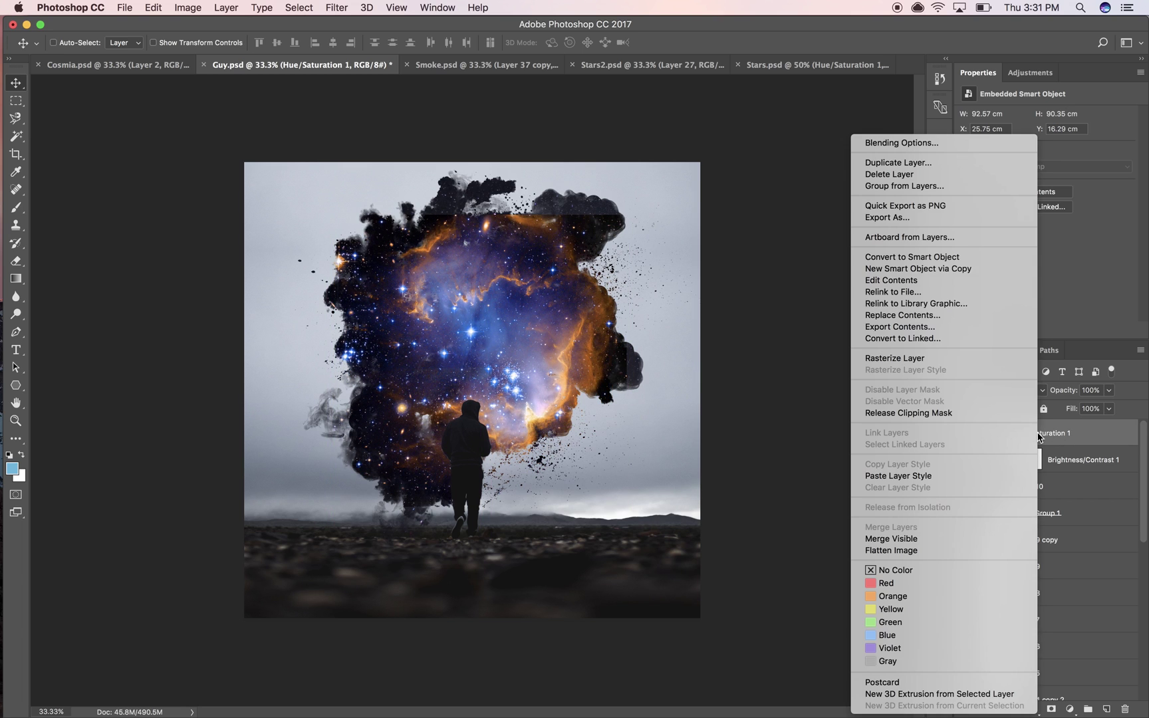
pyautogui.click(944, 257)
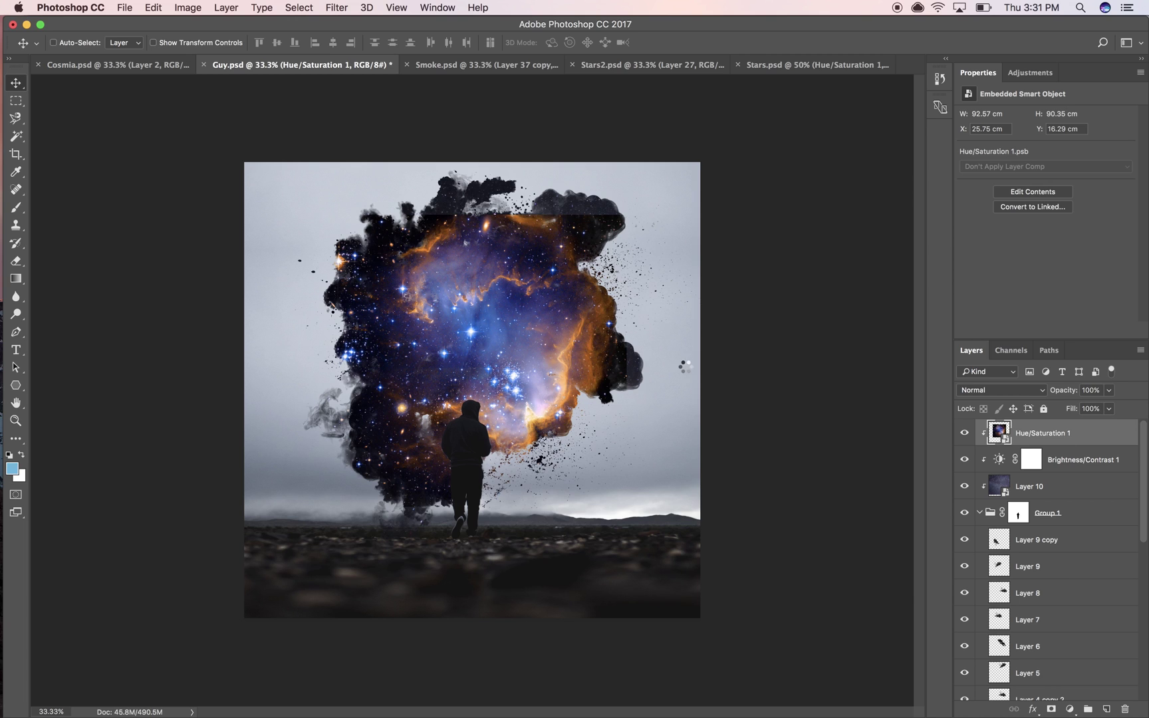
pyautogui.click(1000, 397)
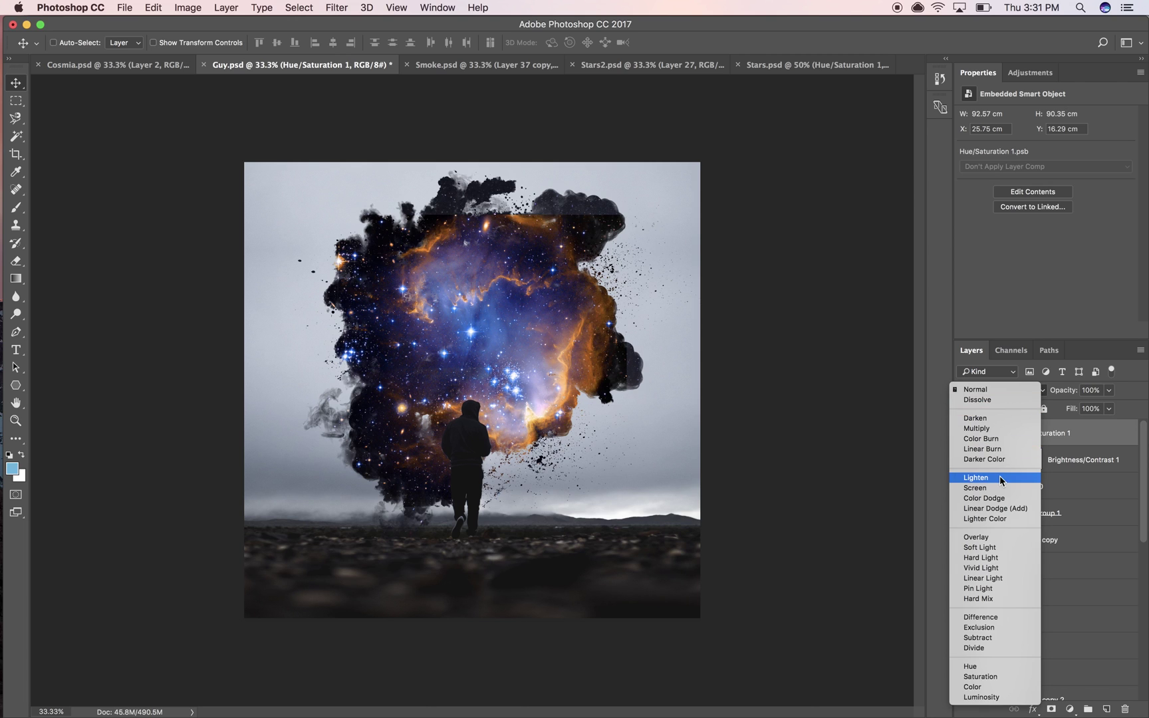
pyautogui.click(999, 472)
pyautogui.moveTo(608, 415); pyautogui.dragTo(618, 388)
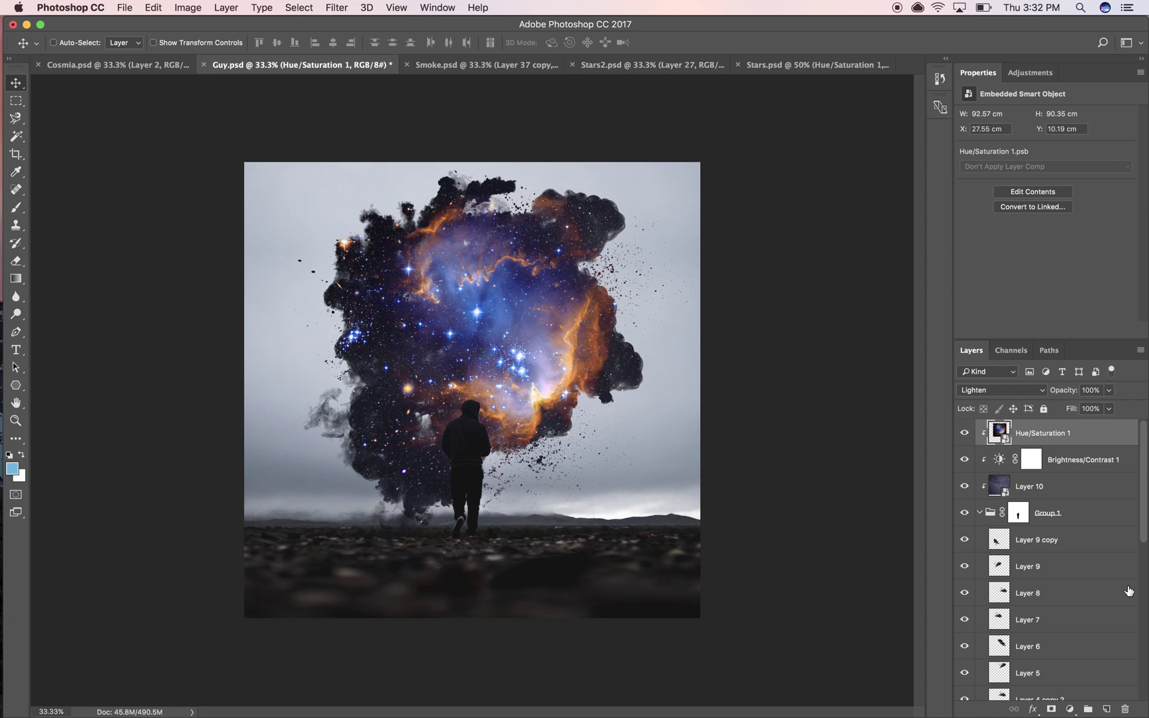
pyautogui.scroll(-10, 1128, 591)
# - Add a Brightness/Contrast adjustment above Layer 1 with brightness about -146
pyautogui.click(1029, 656)
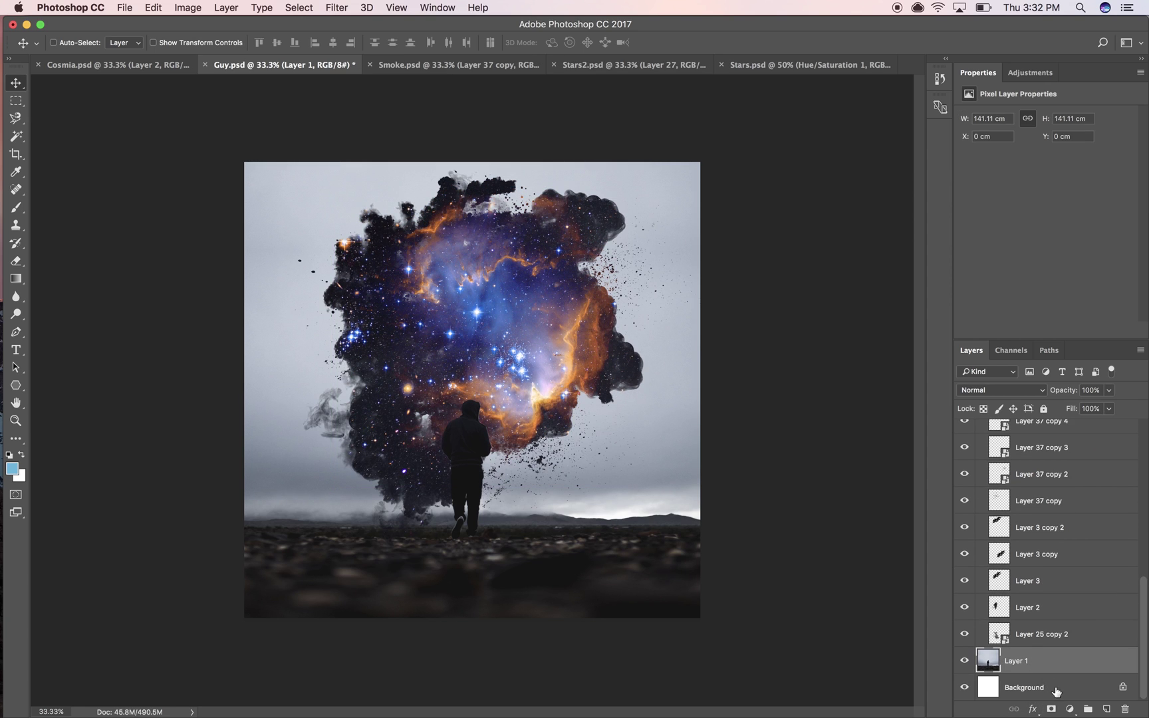
pyautogui.click(1069, 709)
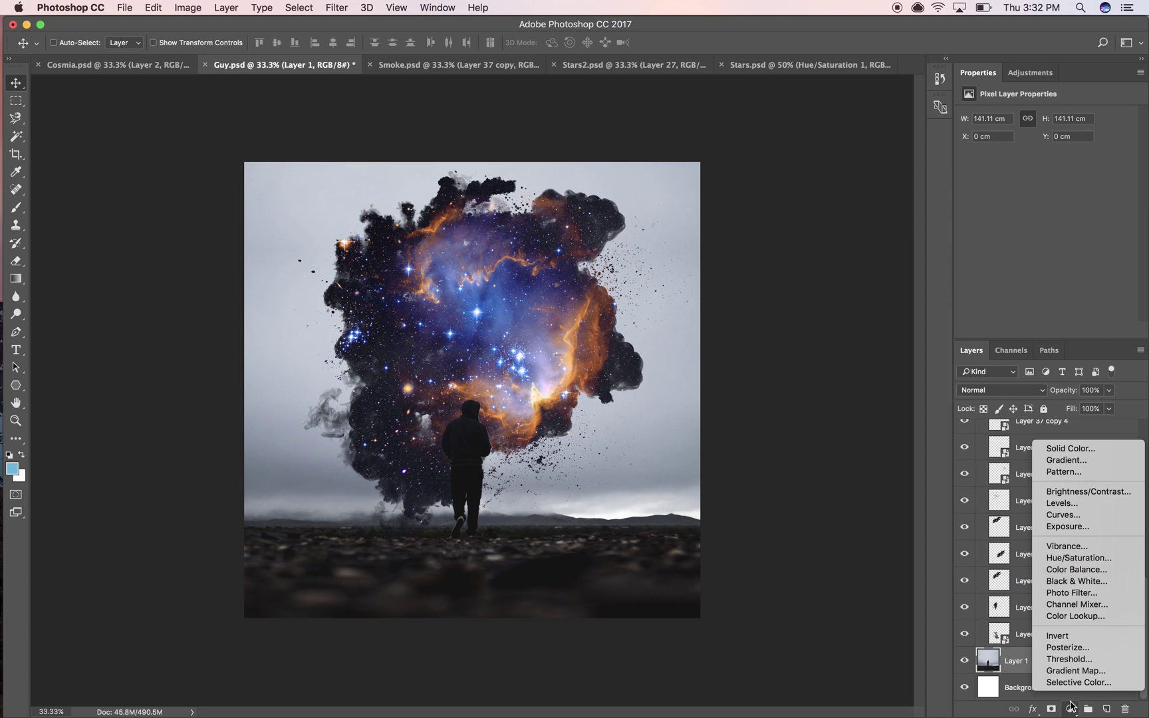
pyautogui.click(1105, 492)
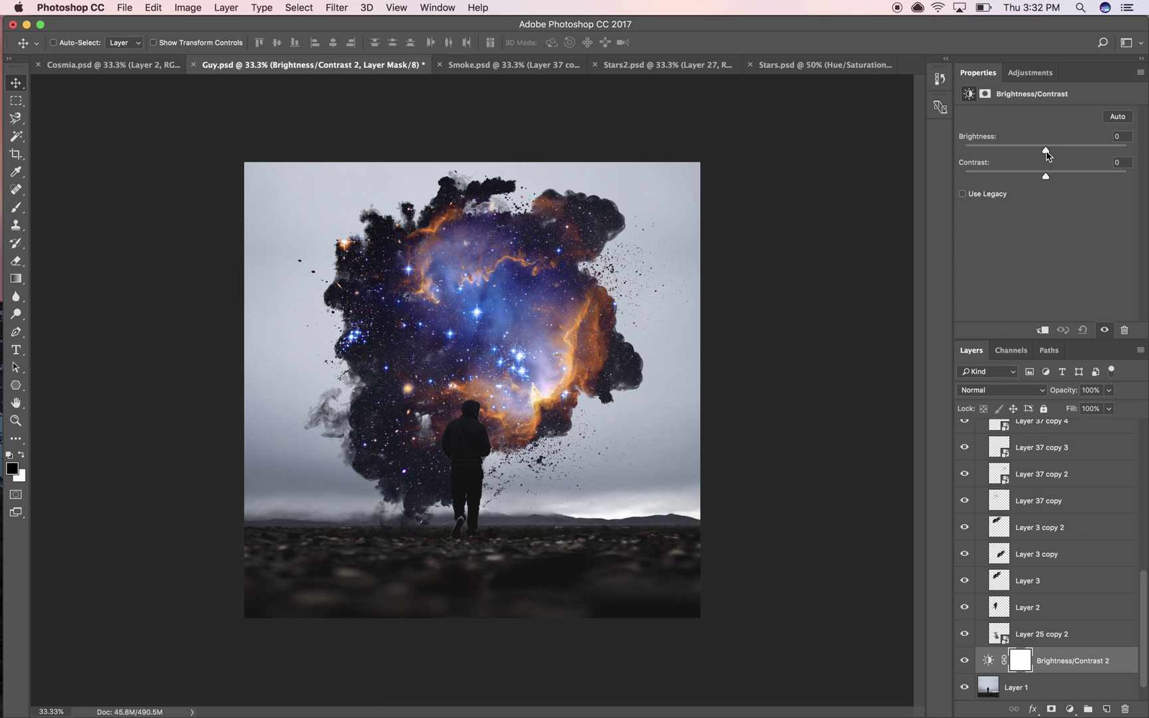
pyautogui.moveTo(1047, 152); pyautogui.dragTo(967, 155)
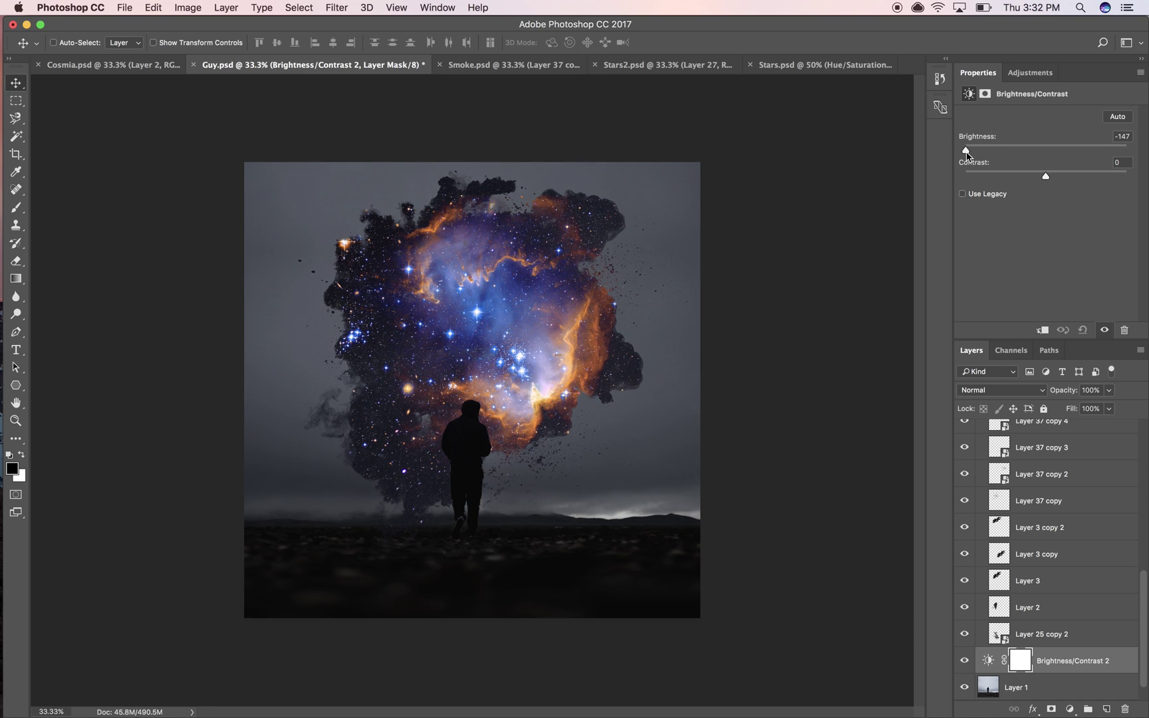
pyautogui.scroll(10, 1102, 559)
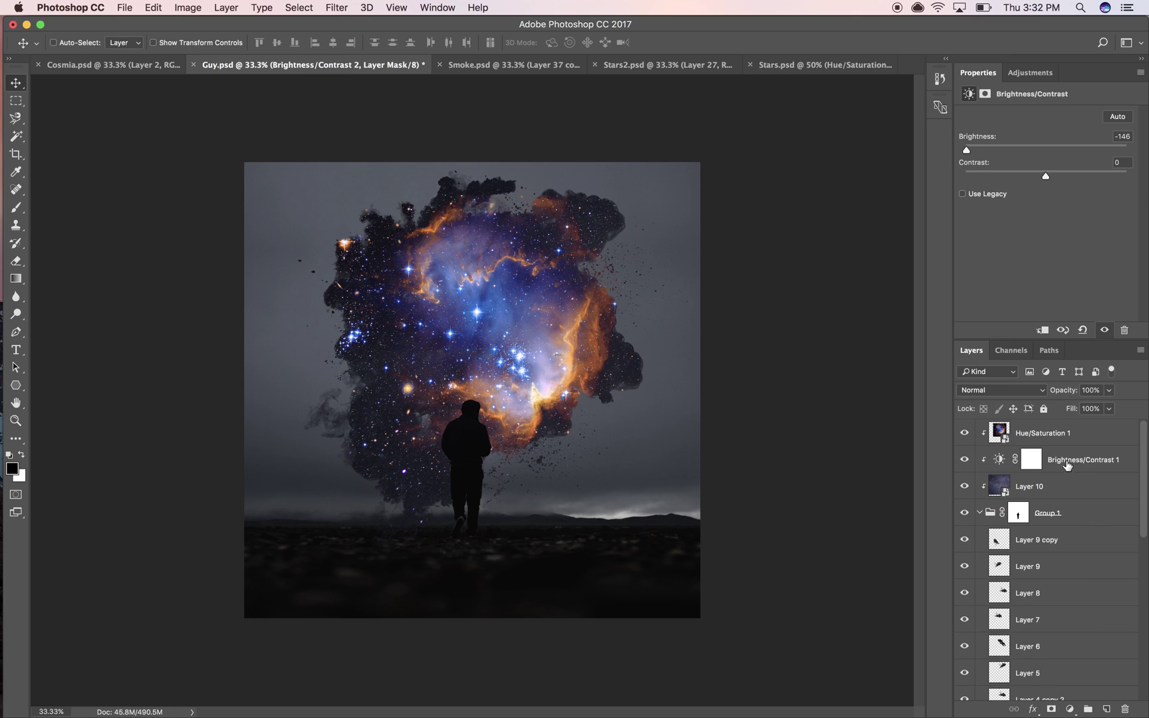
pyautogui.click(1019, 429)
pyautogui.click(1068, 467)
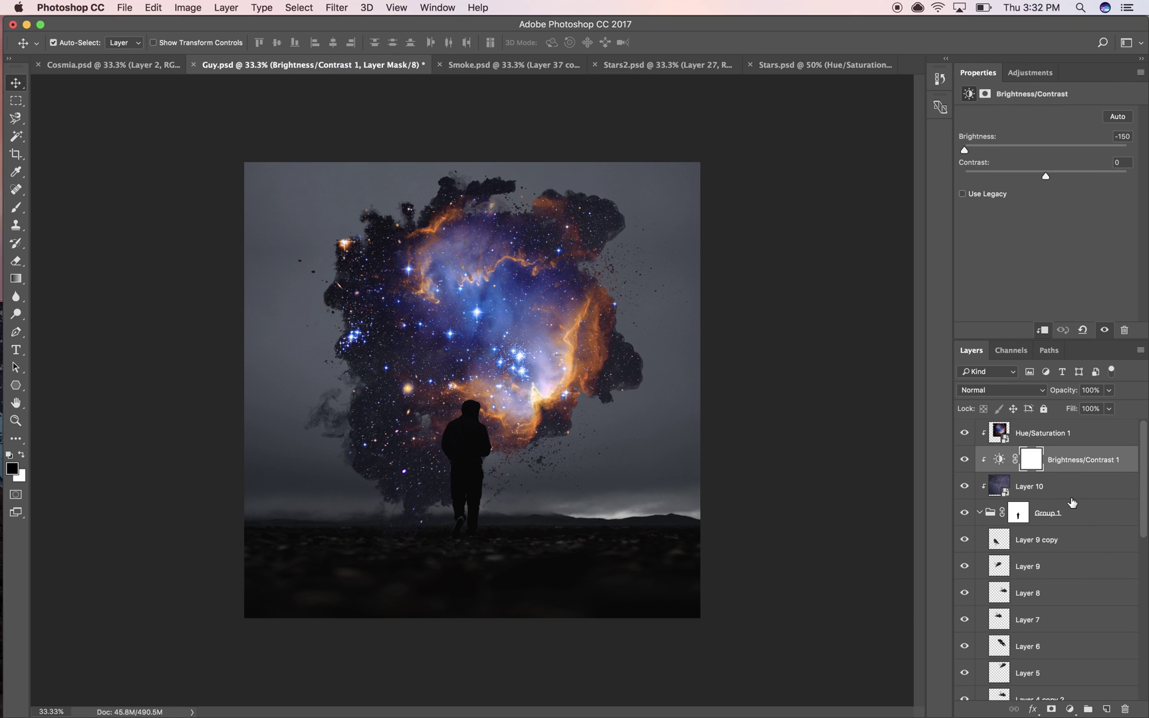
# - Duplicate and clip the cloud's Brightness/Contrast 1 adjustment, then move the nebula down-left
pyautogui.press('super+j')
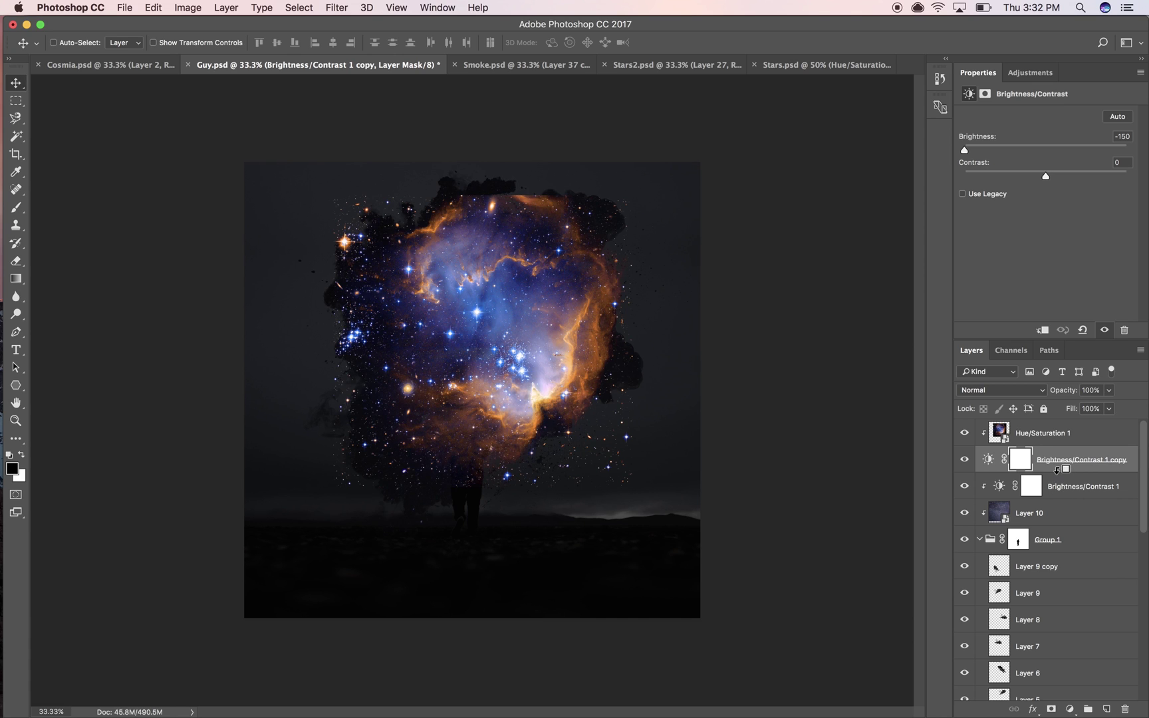
pyautogui.keyDown('alt'); pyautogui.click(1057, 469); pyautogui.keyUp('alt')
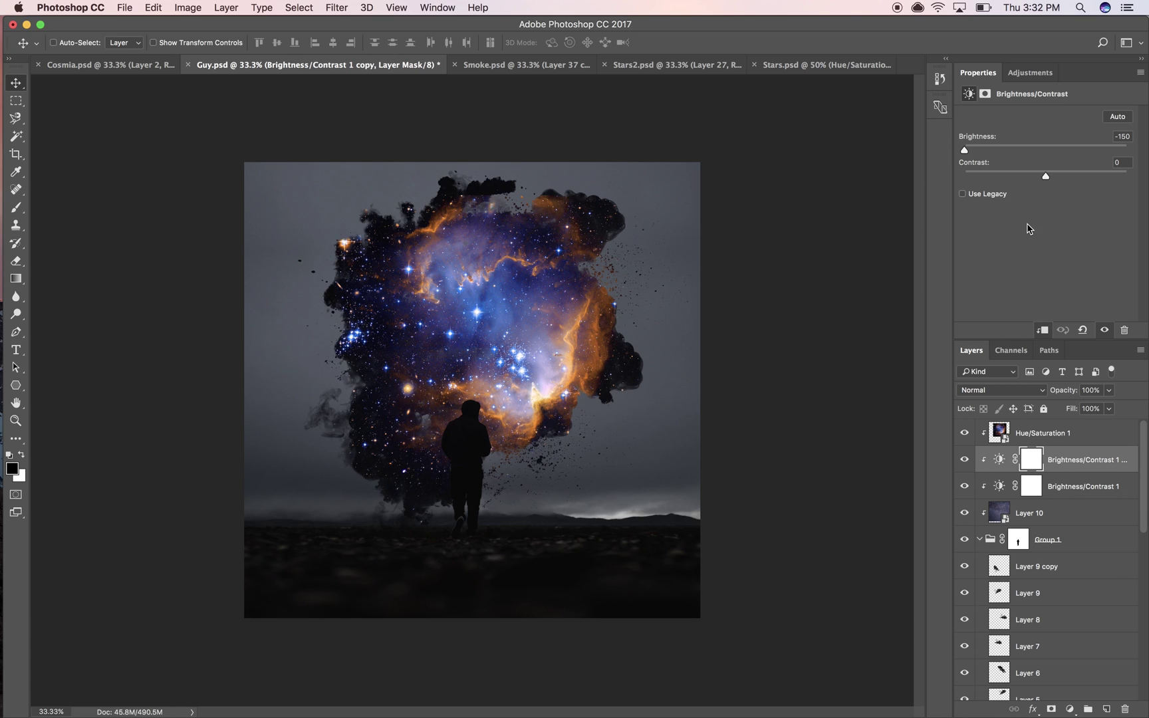
pyautogui.click(1045, 436)
pyautogui.moveTo(611, 377); pyautogui.dragTo(600, 405)
# - Rotate the nebula to about -157° and shift it upward
pyautogui.hotkey('ctrl', 't')
pyautogui.moveTo(739, 509); pyautogui.dragTo(554, 147)
pyautogui.moveTo(550, 359); pyautogui.dragTo(556, 328)
pyautogui.press('Return')
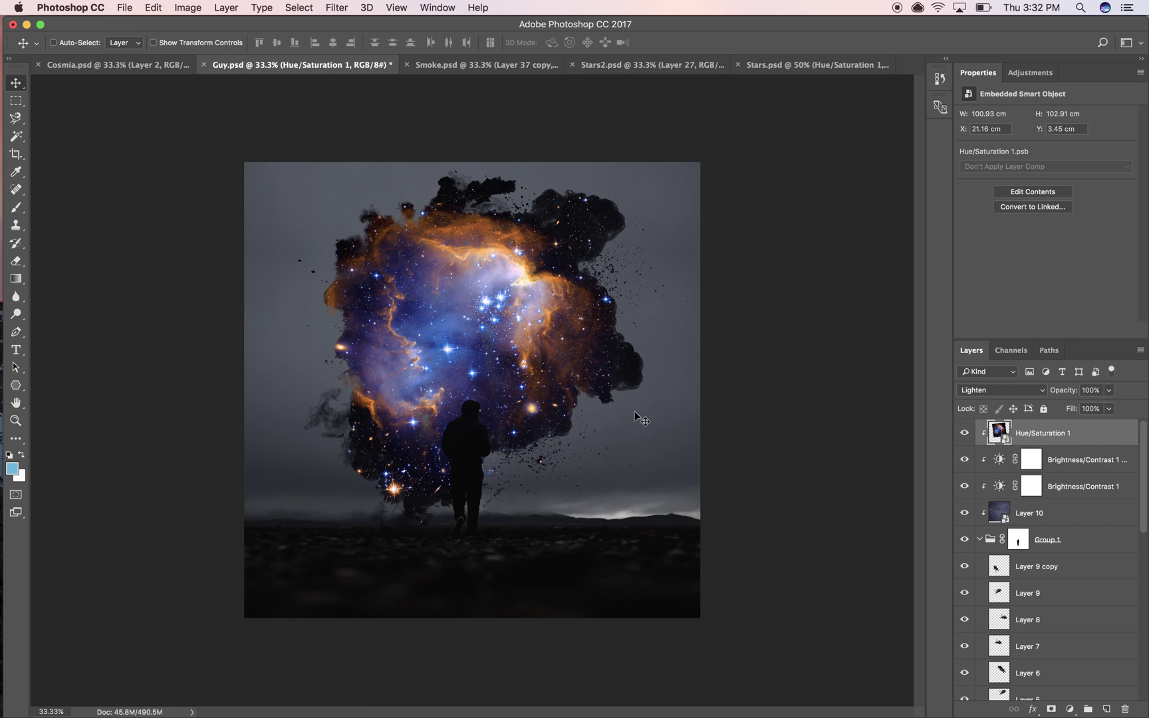
pyautogui.hotkey('ctrl', 't')
pyautogui.moveTo(637, 415); pyautogui.dragTo(645, 238)
pyautogui.press('Return')
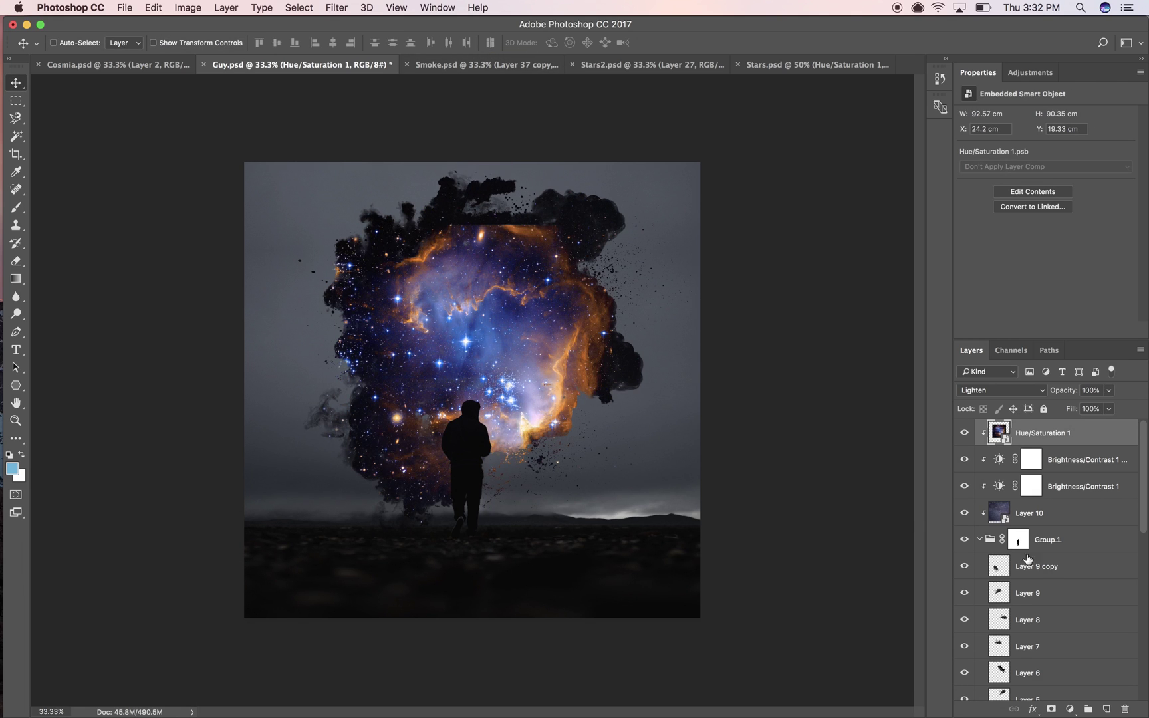
# - Add a layer mask to the nebula and brush away its top edge in black
pyautogui.click(1052, 709)
pyautogui.press('b')
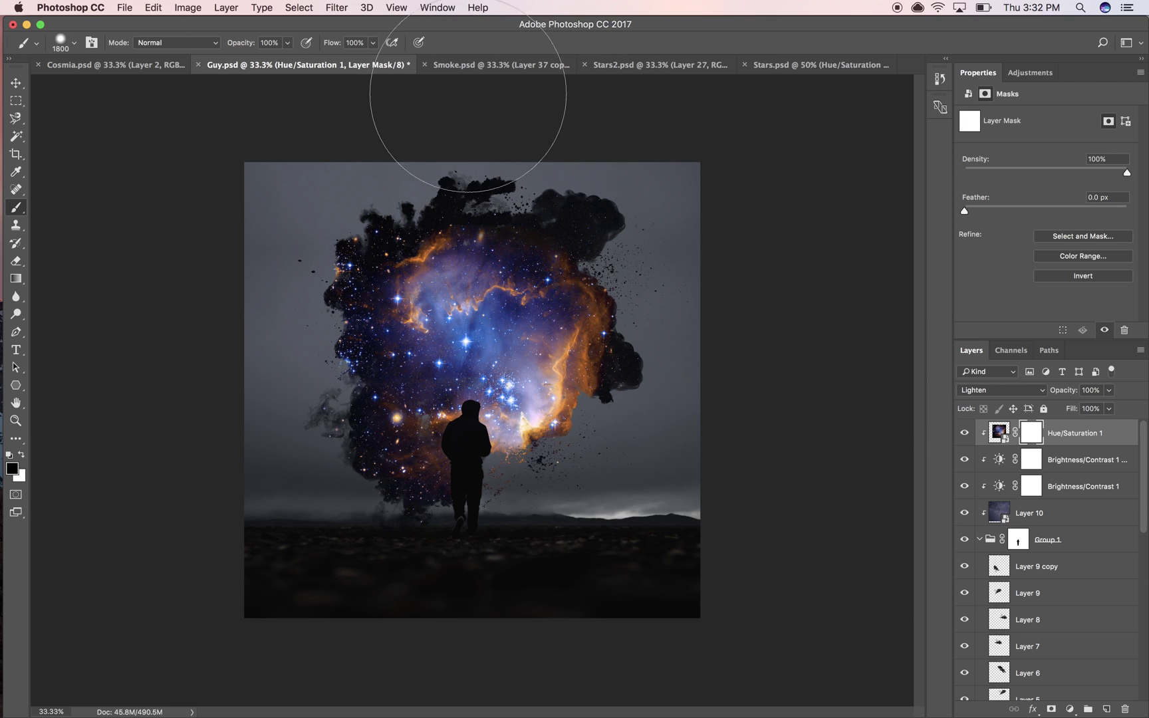
pyautogui.moveTo(474, 80)
pyautogui.mouseDown()
pyautogui.moveTo(592, 80)
pyautogui.moveTo(581, 6)
pyautogui.mouseUp()
# - Duplicate smoke piece Layer 4 copy 2 and push the copy out to the left
pyautogui.scroll(-2, 1060, 678)
pyautogui.click(1055, 672)
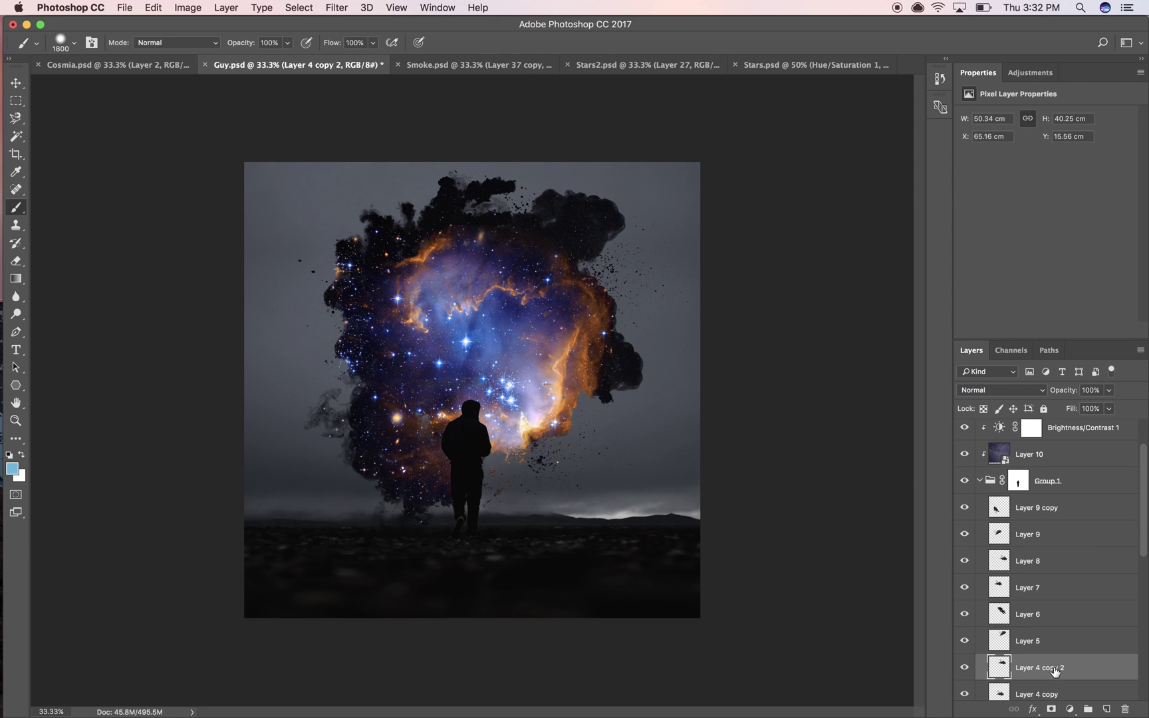
pyautogui.press('super+j')
pyautogui.press('v')
pyautogui.moveTo(551, 477); pyautogui.dragTo(383, 557)
# - Duplicate Layer 6, move the copy up, and rotate it about -71°
pyautogui.scroll(-3, 1064, 673)
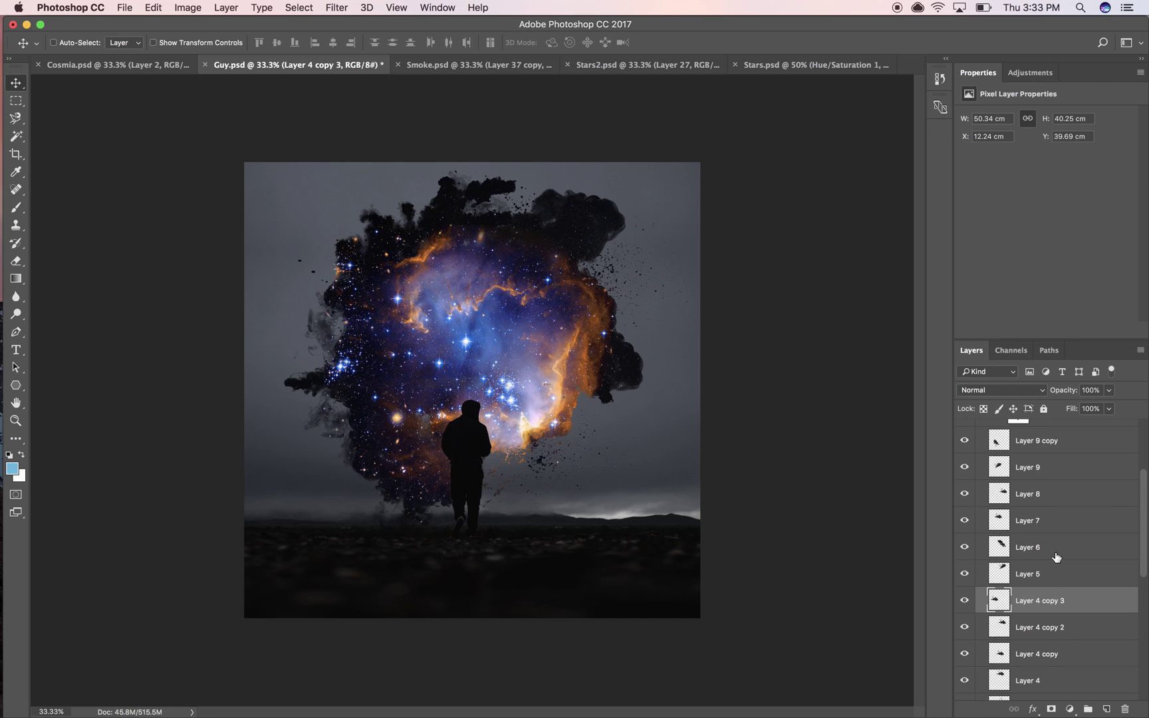
pyautogui.click(1056, 557)
pyautogui.press('super+j')
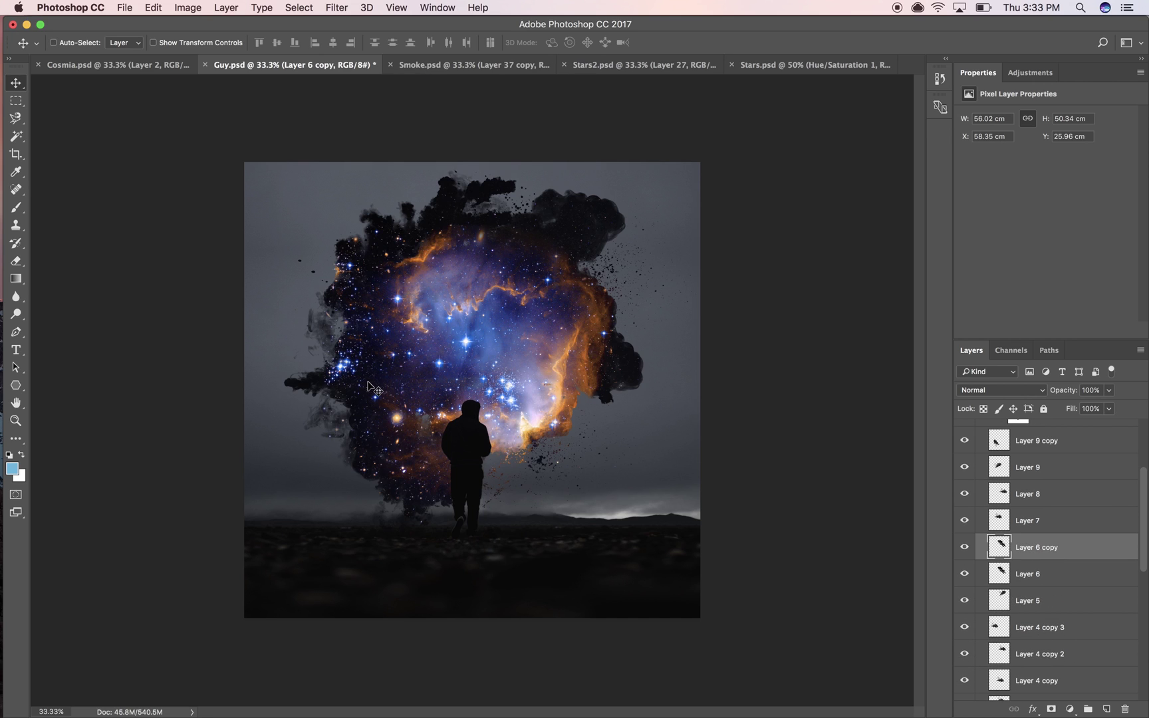
pyautogui.moveTo(369, 383); pyautogui.dragTo(349, 272)
pyautogui.press('super+t')
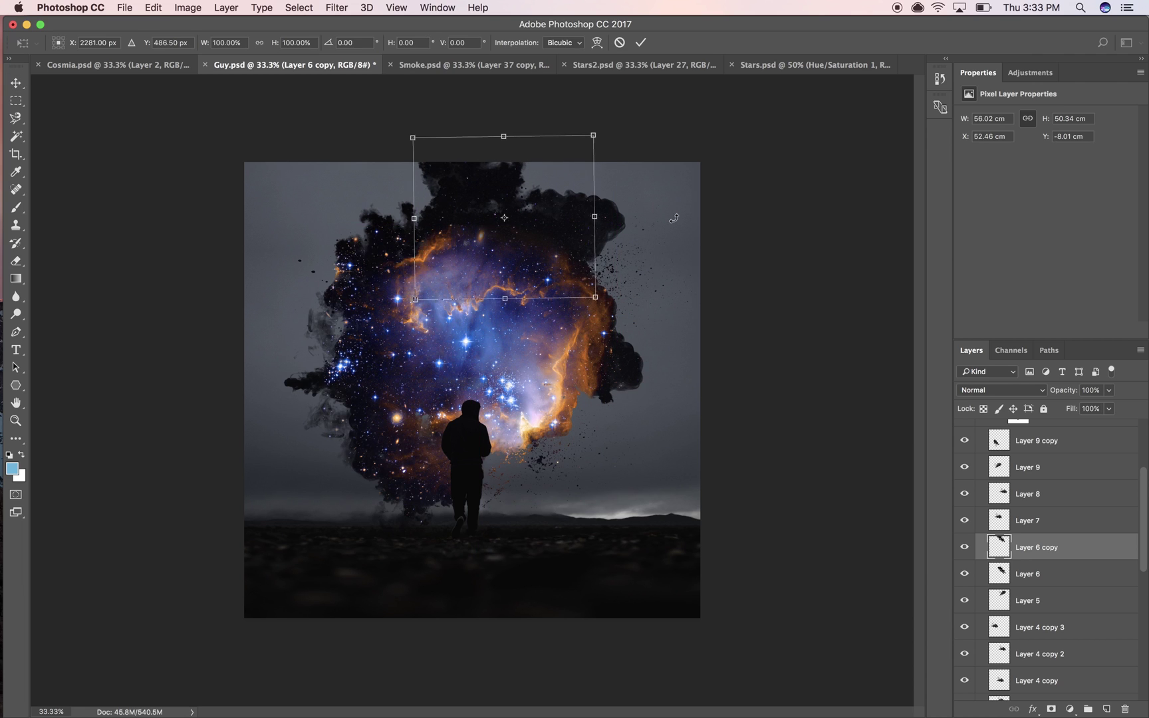
pyautogui.moveTo(673, 219); pyautogui.dragTo(673, 174)
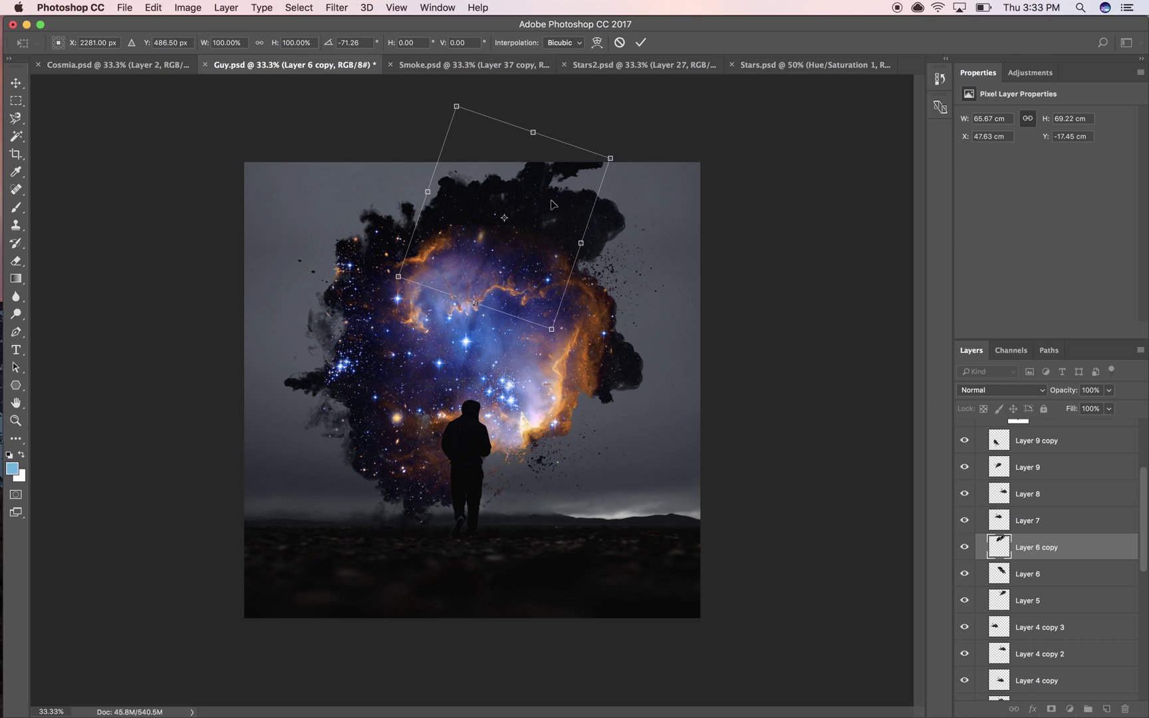
pyautogui.press('Return')
pyautogui.moveTo(551, 204); pyautogui.dragTo(526, 223)
# - Reposition the Layer 6 copy smoke piece with a free transform
pyautogui.press('super+t')
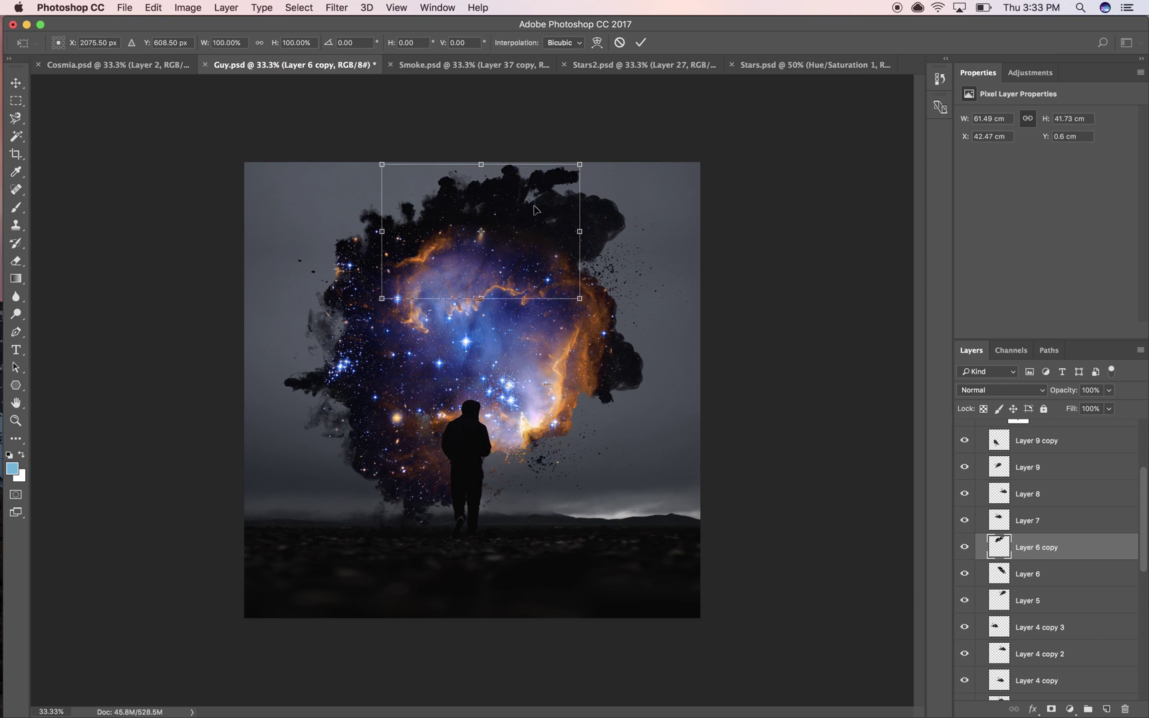
pyautogui.moveTo(594, 408)
pyautogui.mouseDown()
pyautogui.moveTo(595, 451)
pyautogui.moveTo(572, 455)
pyautogui.moveTo(587, 423)
pyautogui.mouseUp()
pyautogui.press('Return')
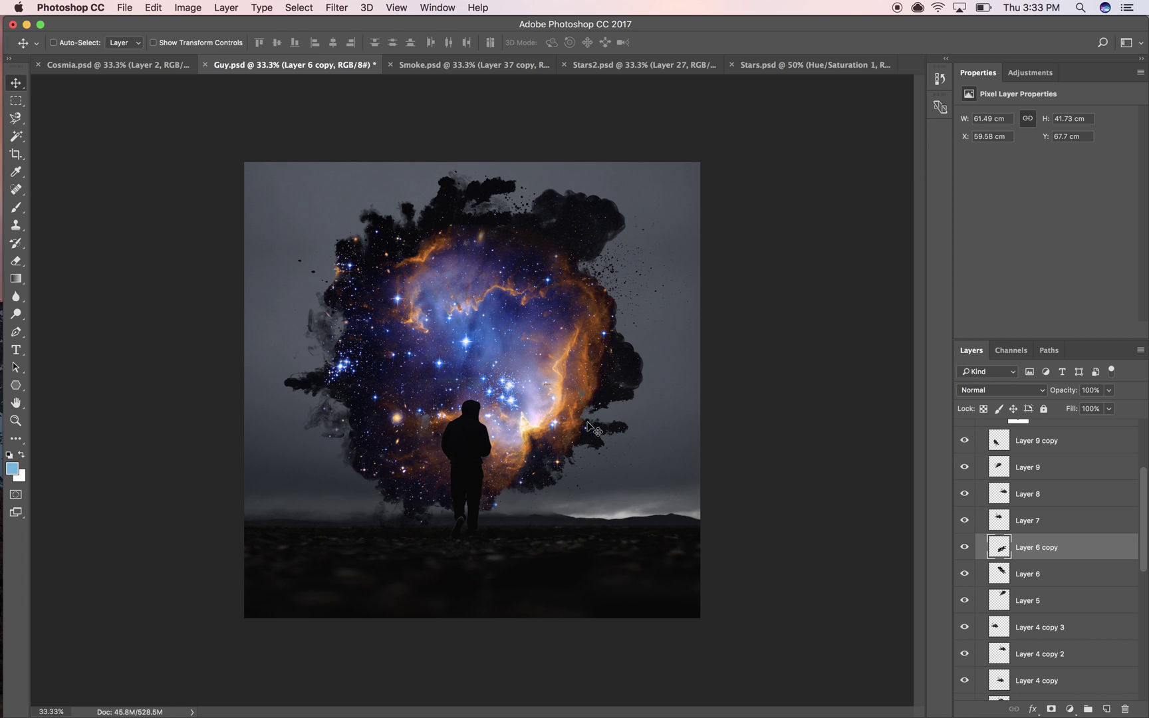
pyautogui.scroll(4, 1100, 535)
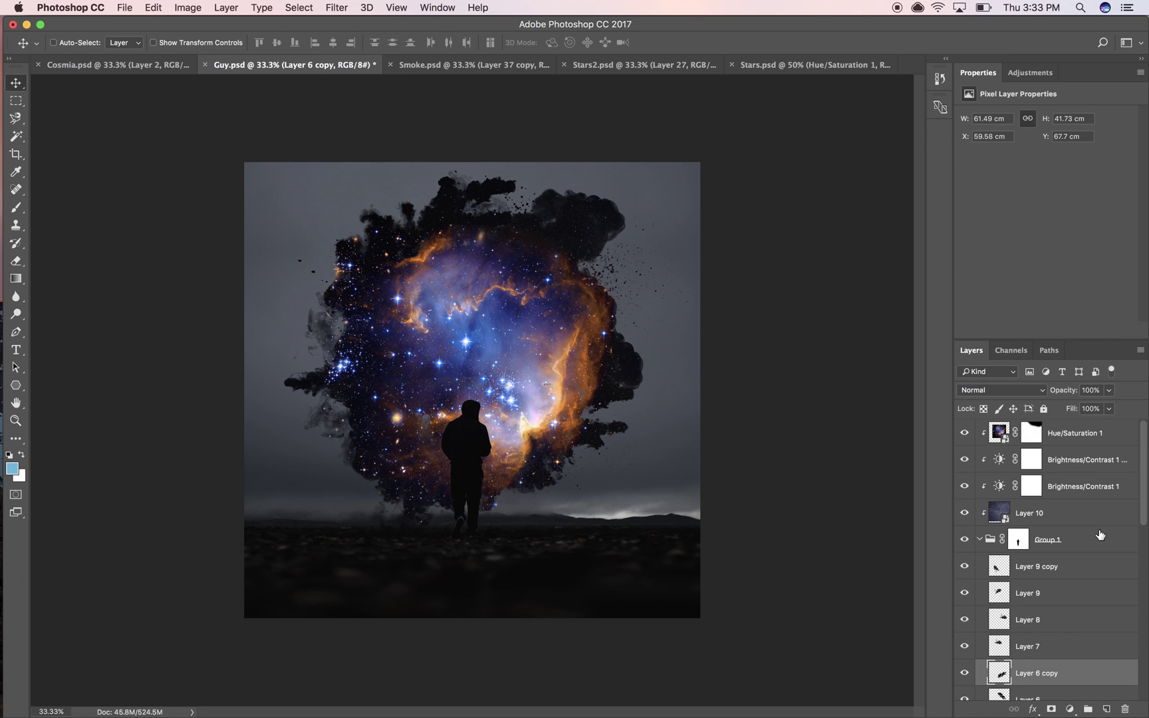
# - Duplicate Layer 9 copy, move it to the top of the stack, and place it around the man's legs
pyautogui.click(1062, 571)
pyautogui.press('super+j')
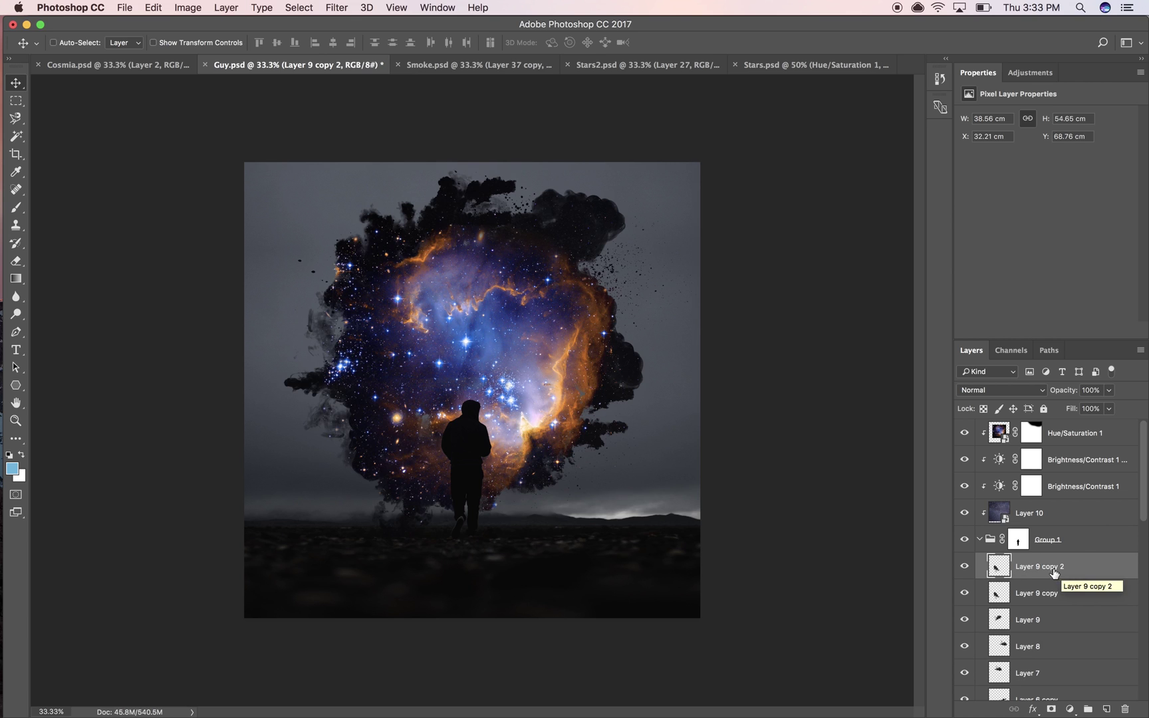
pyautogui.moveTo(1059, 571); pyautogui.dragTo(1077, 429)
pyautogui.moveTo(530, 427); pyautogui.dragTo(537, 445)
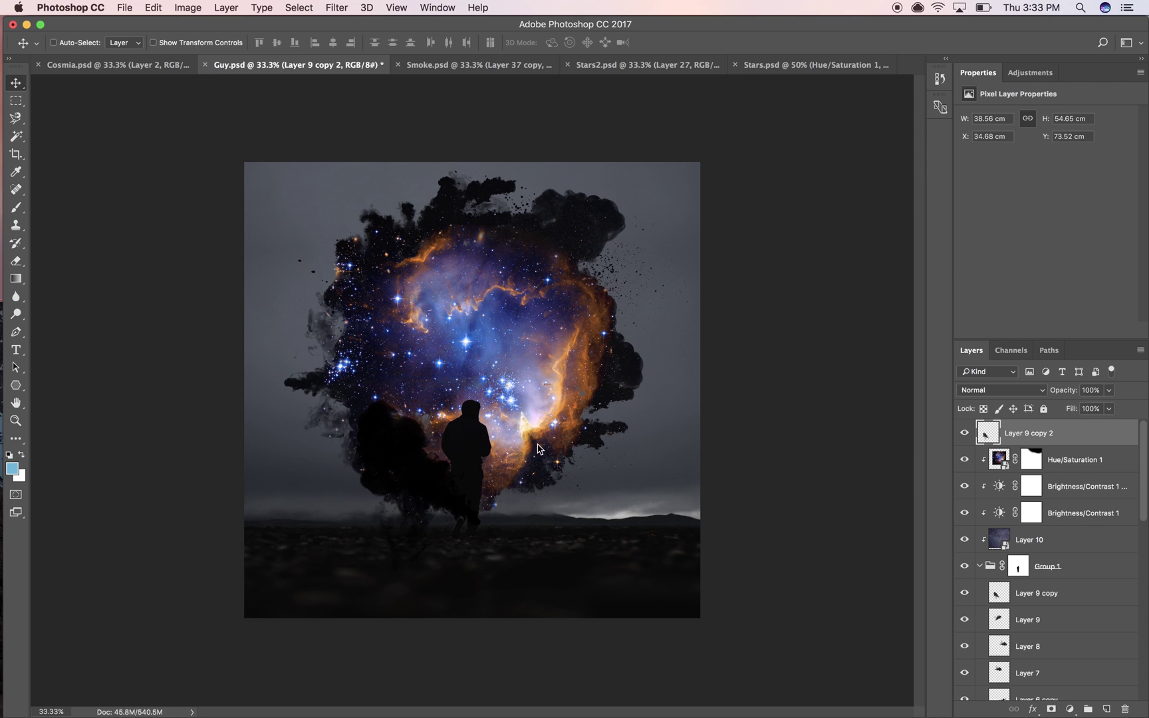
# - Duplicate the Hue/Saturation 1 nebula, clip it into the new smoke copy, and shift it down
pyautogui.click(1073, 469)
pyautogui.press('super+j')
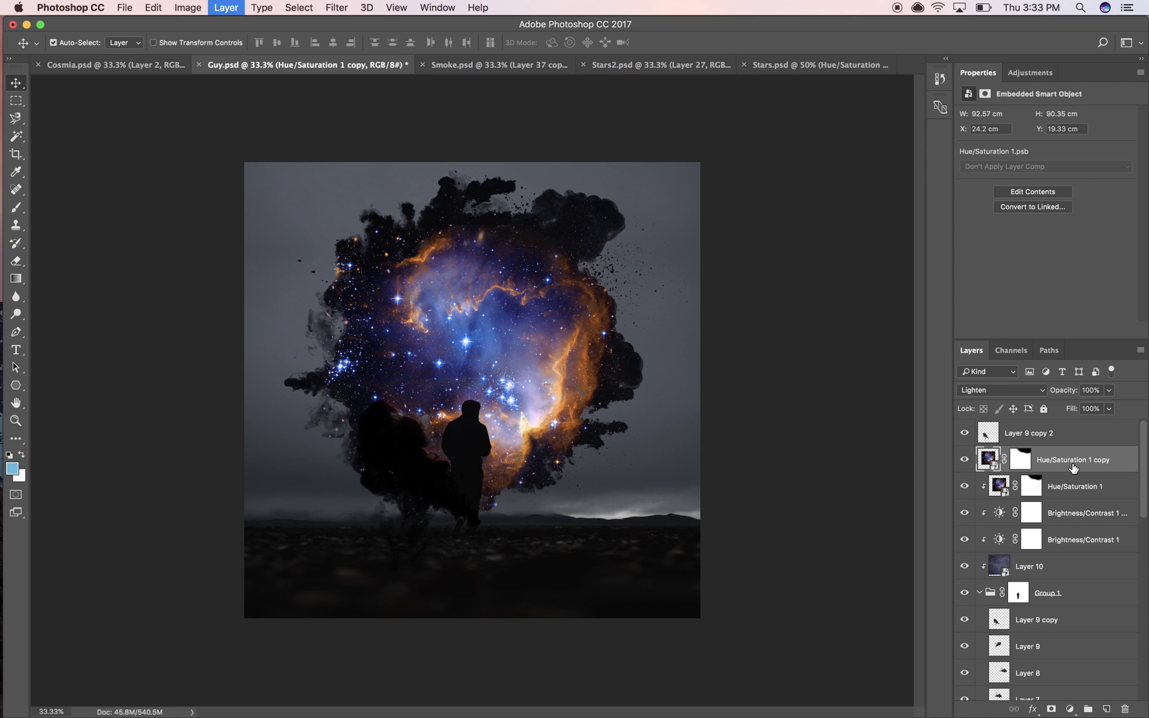
pyautogui.moveTo(1062, 465); pyautogui.dragTo(1060, 430)
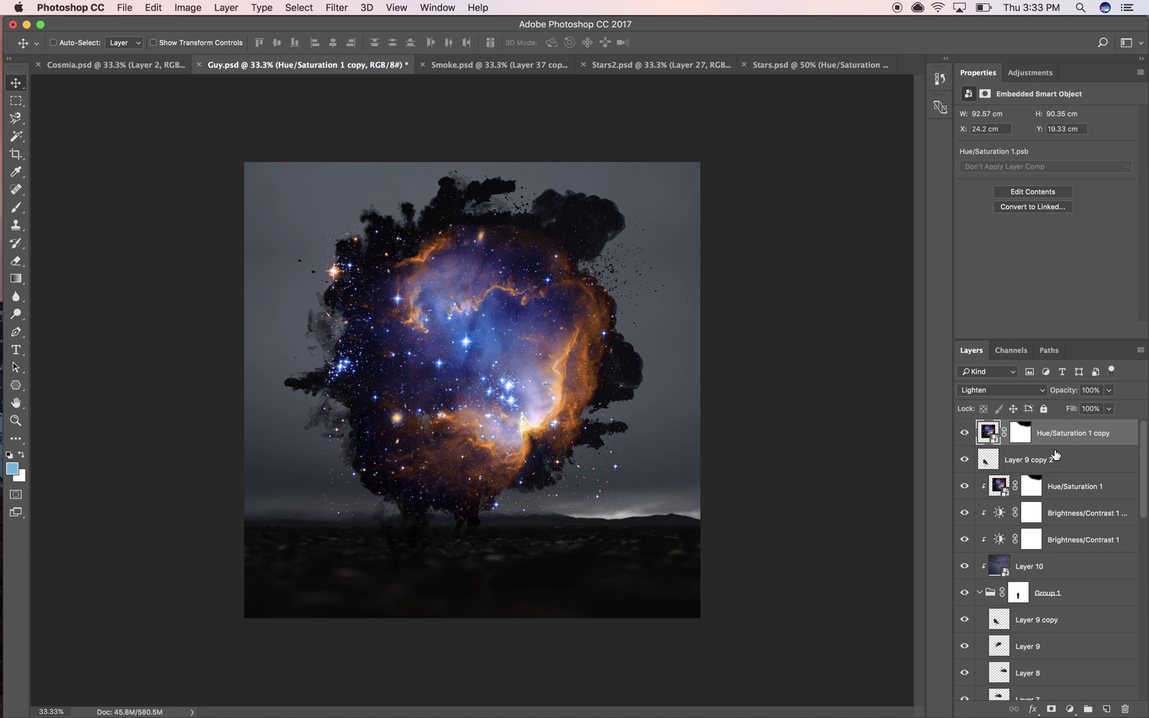
pyautogui.keyDown('alt'); pyautogui.click(1057, 446); pyautogui.keyUp('alt')
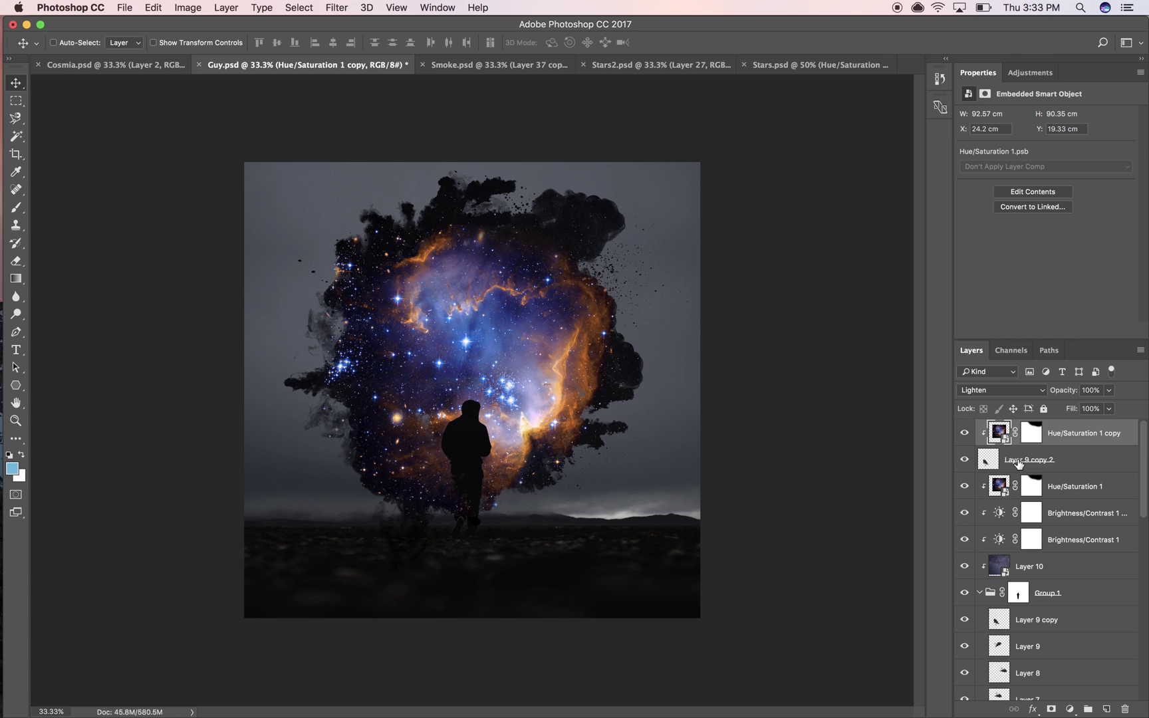
pyautogui.moveTo(516, 506); pyautogui.dragTo(493, 529)
pyautogui.press('super+minus')
pyautogui.press('super+minus')
pyautogui.press('super+minus')
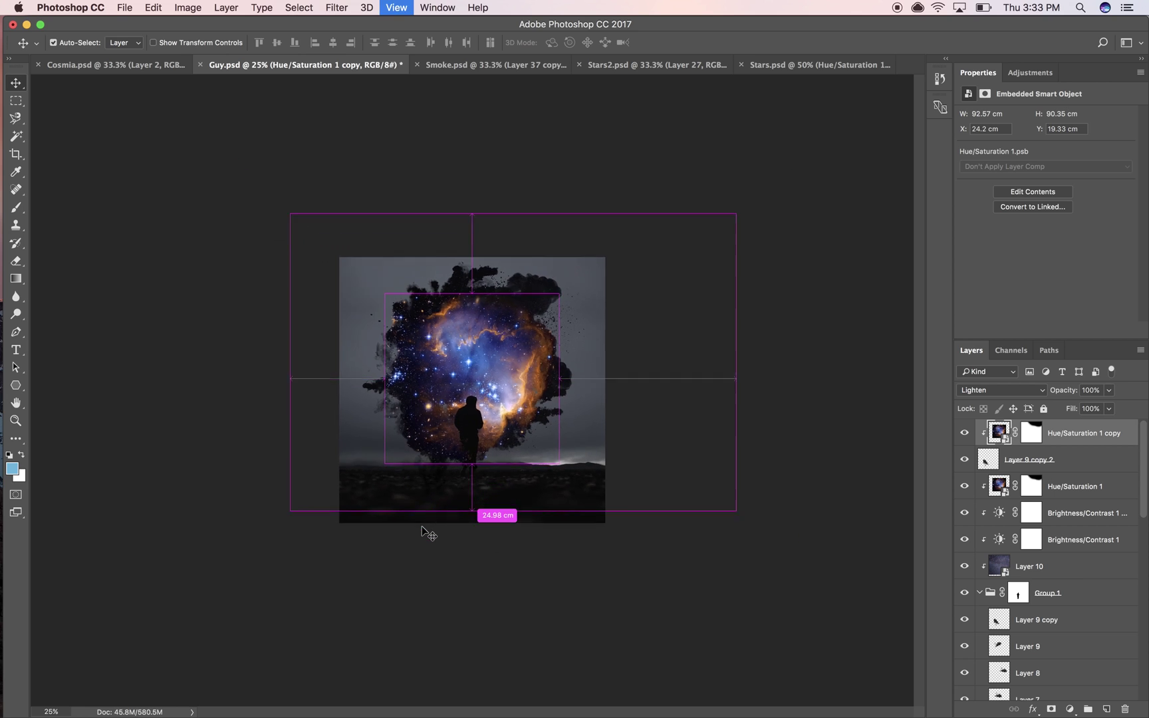
pyautogui.press('super+plus')
pyautogui.press('super+plus')
pyautogui.press('super+plus')
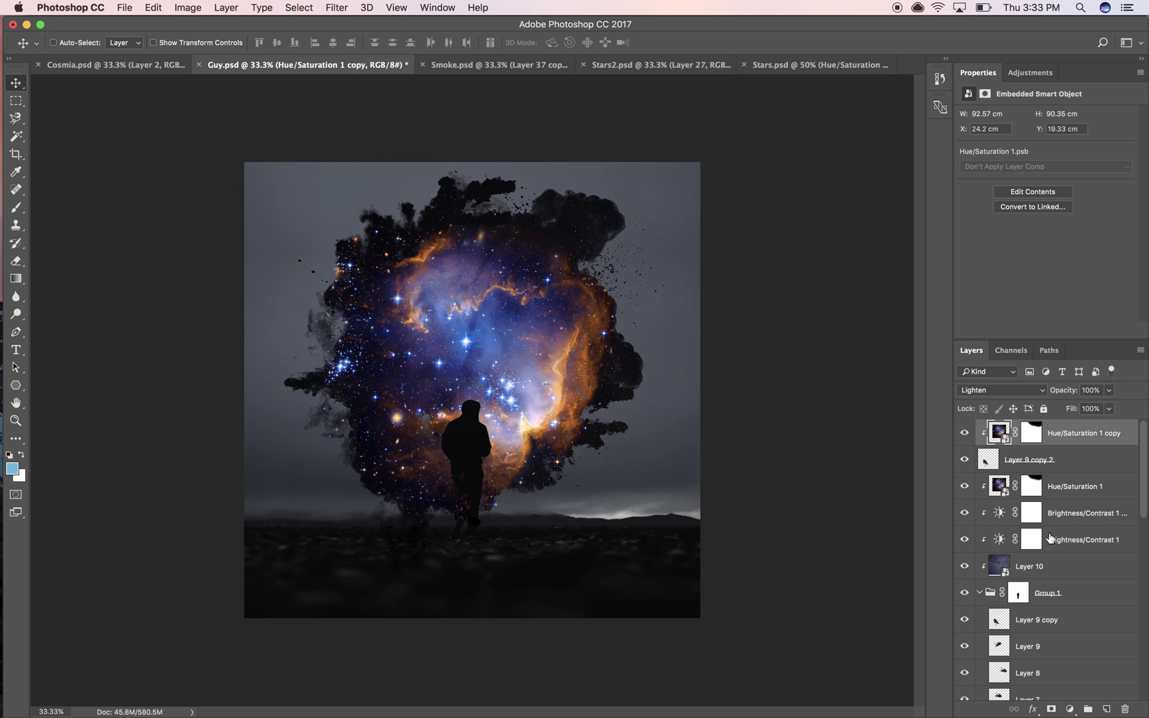
# - Duplicate smoke piece Layer 37 copy 2 and move the copy across the cloud
pyautogui.scroll(-10, 1069, 588)
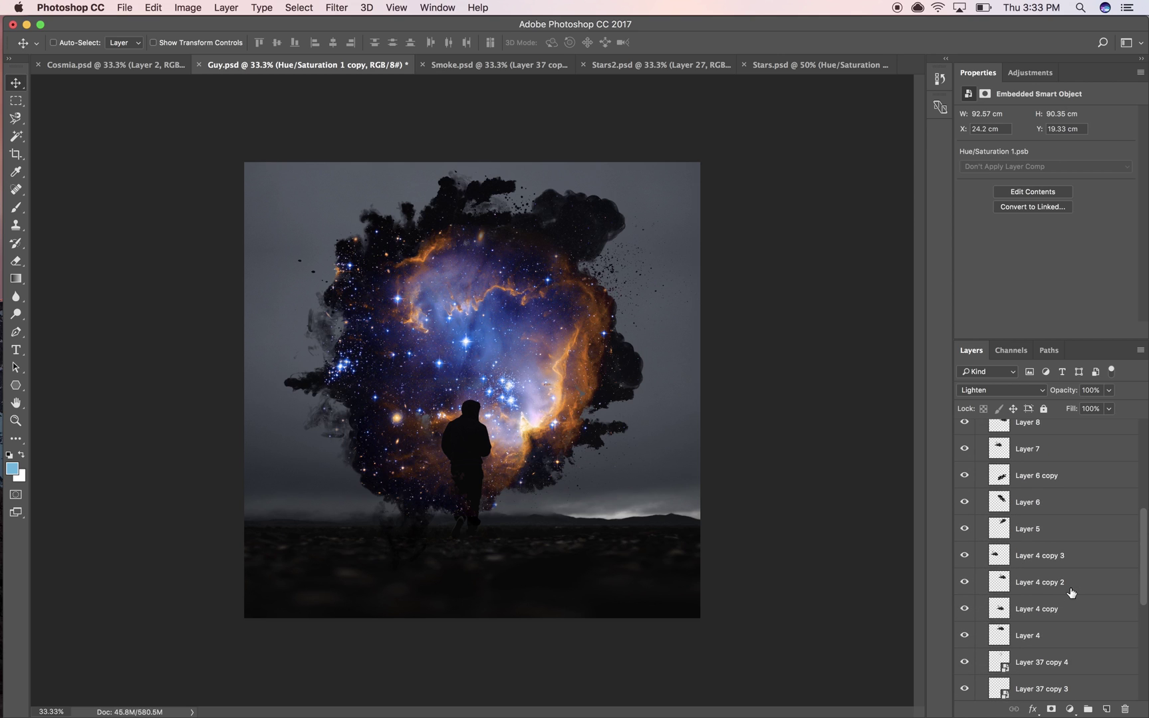
pyautogui.click(1045, 633)
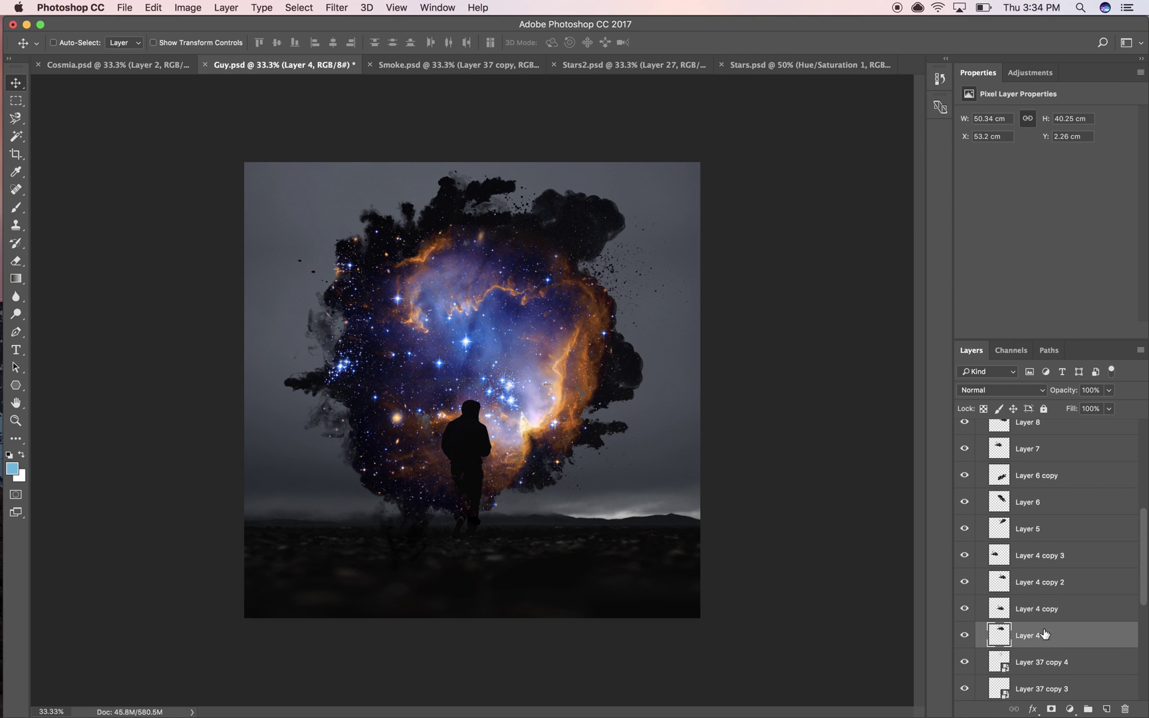
pyautogui.scroll(-1, 1044, 633)
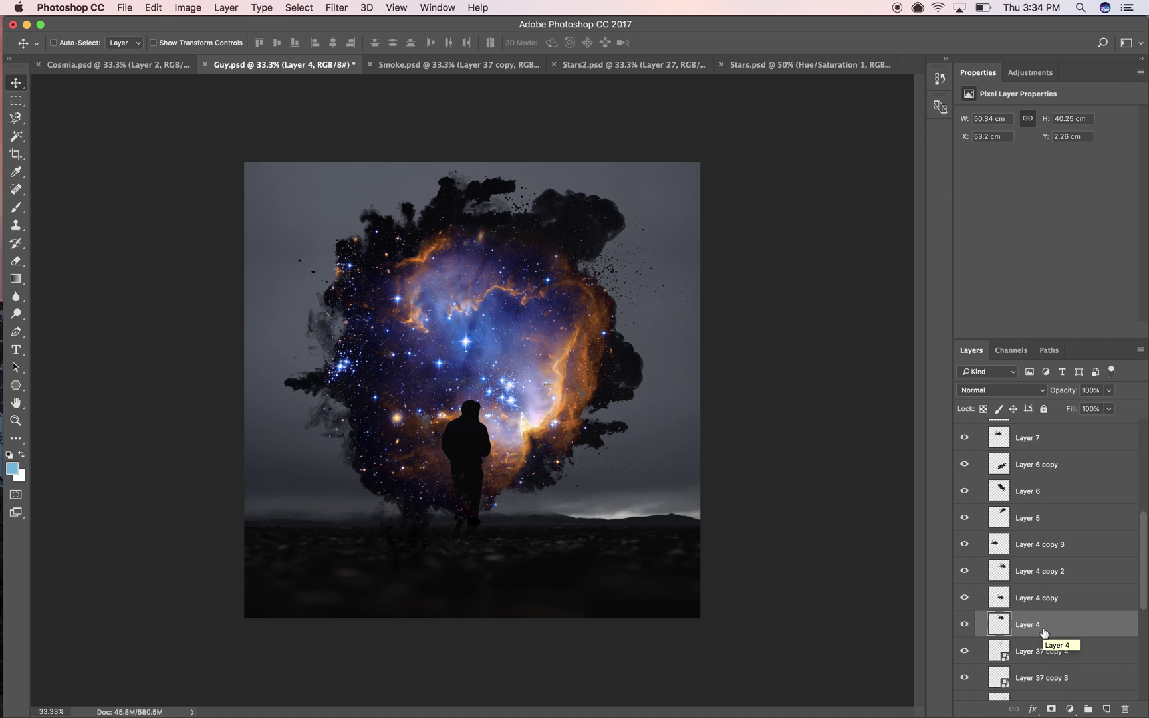
pyautogui.scroll(3, 1048, 592)
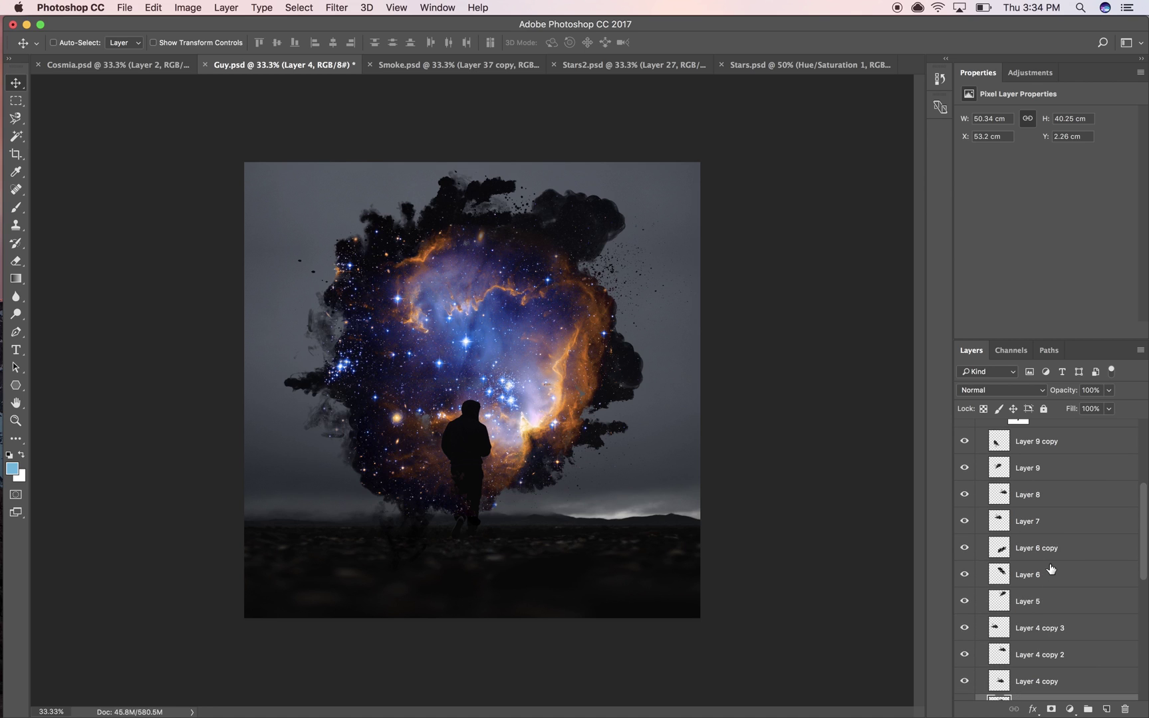
pyautogui.click(1047, 558)
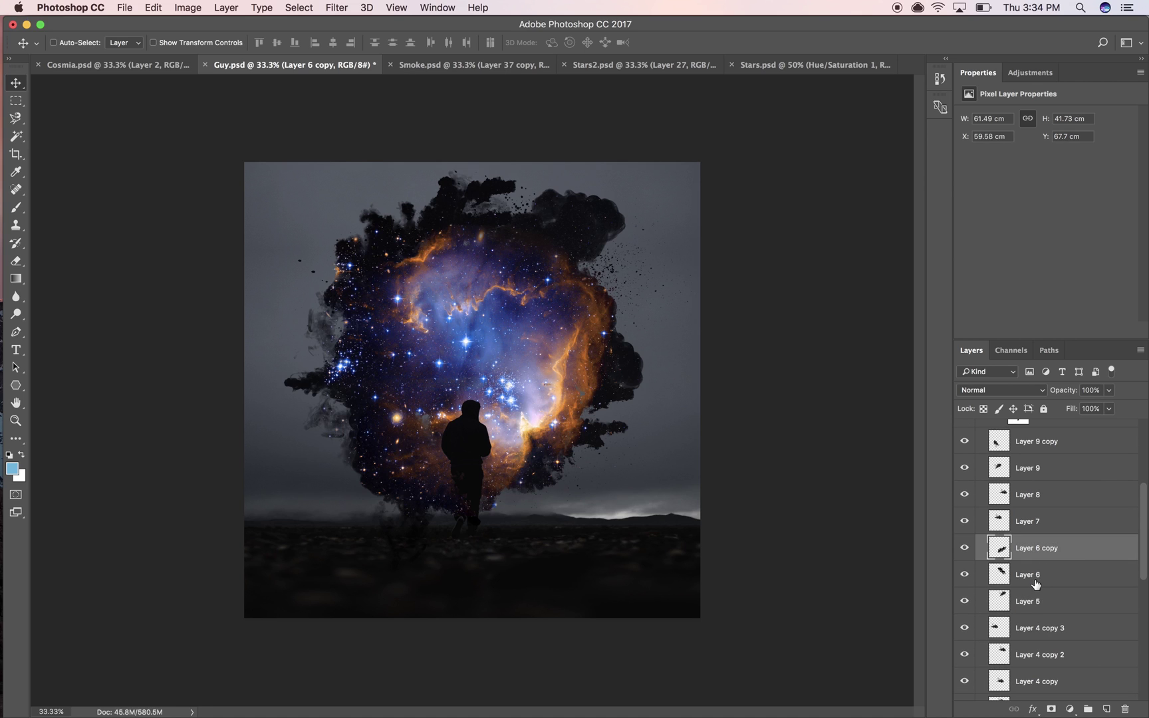
pyautogui.scroll(2, 1035, 585)
pyautogui.scroll(-7, 1035, 585)
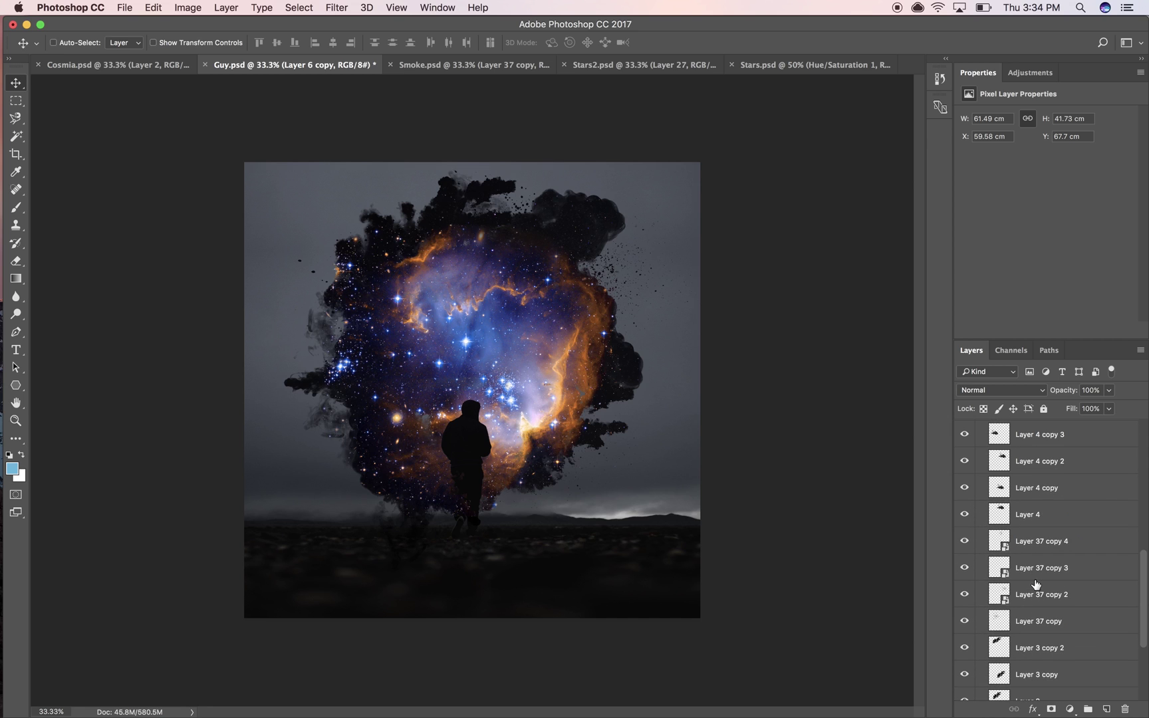
pyautogui.click(1035, 597)
pyautogui.press('super+j')
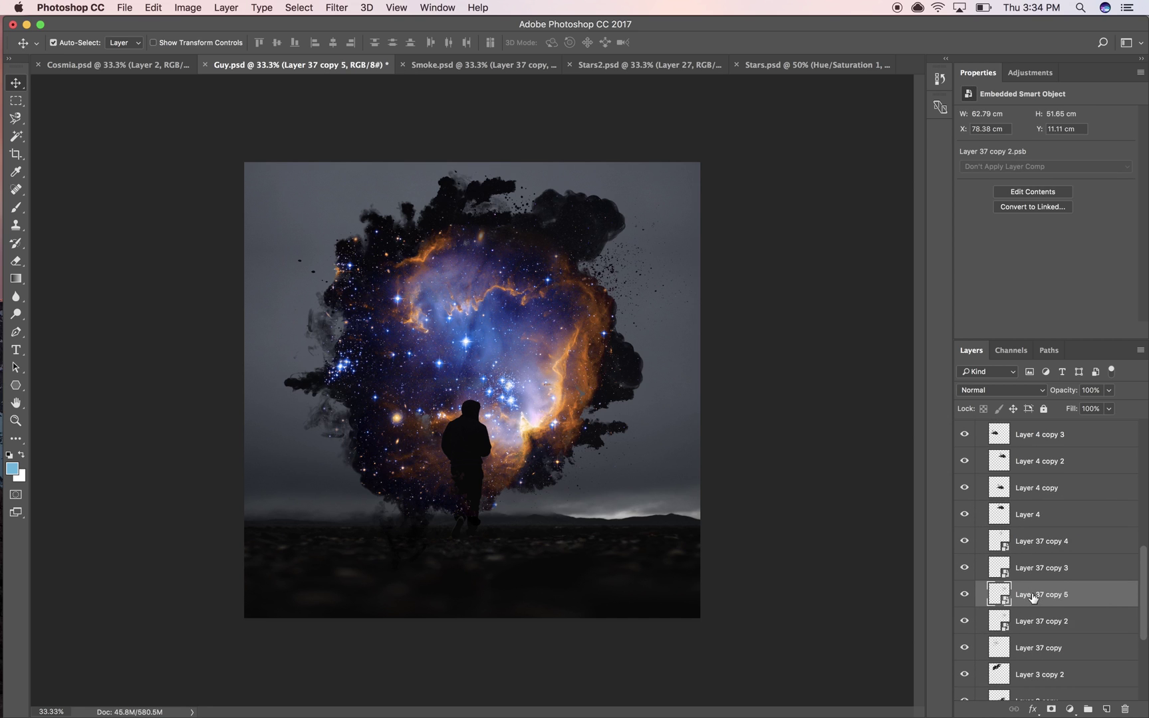
pyautogui.moveTo(489, 385); pyautogui.dragTo(508, 452)
pyautogui.press('super+j')
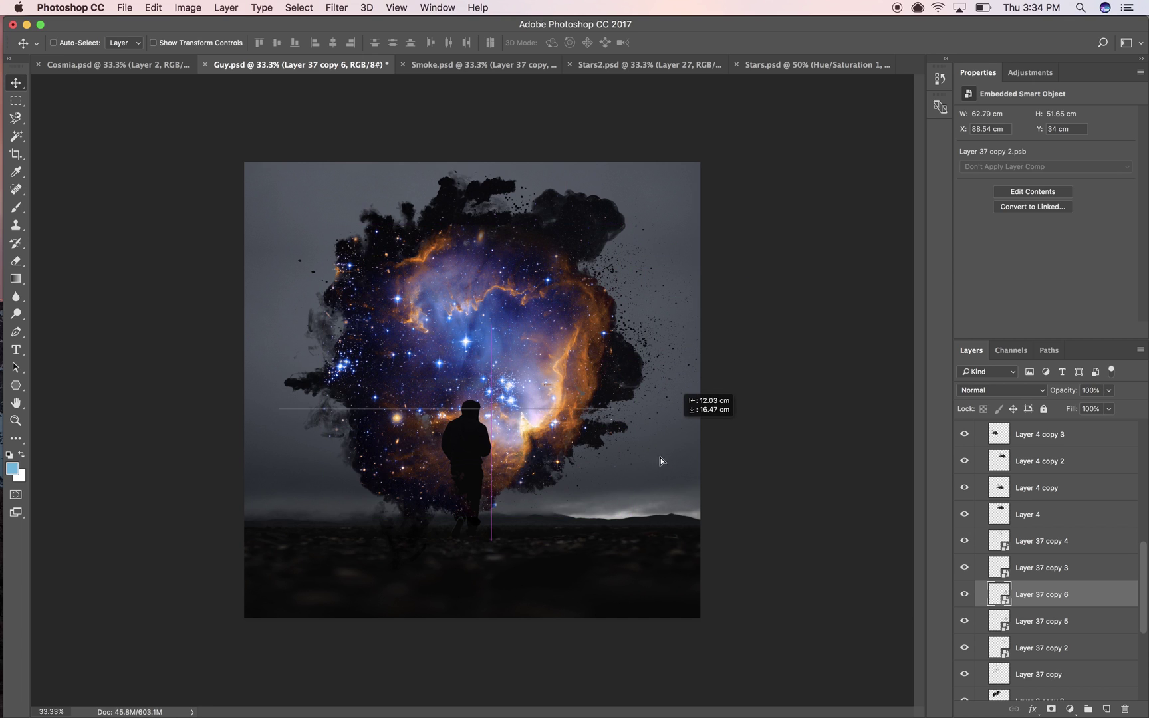
pyautogui.press('super+z')
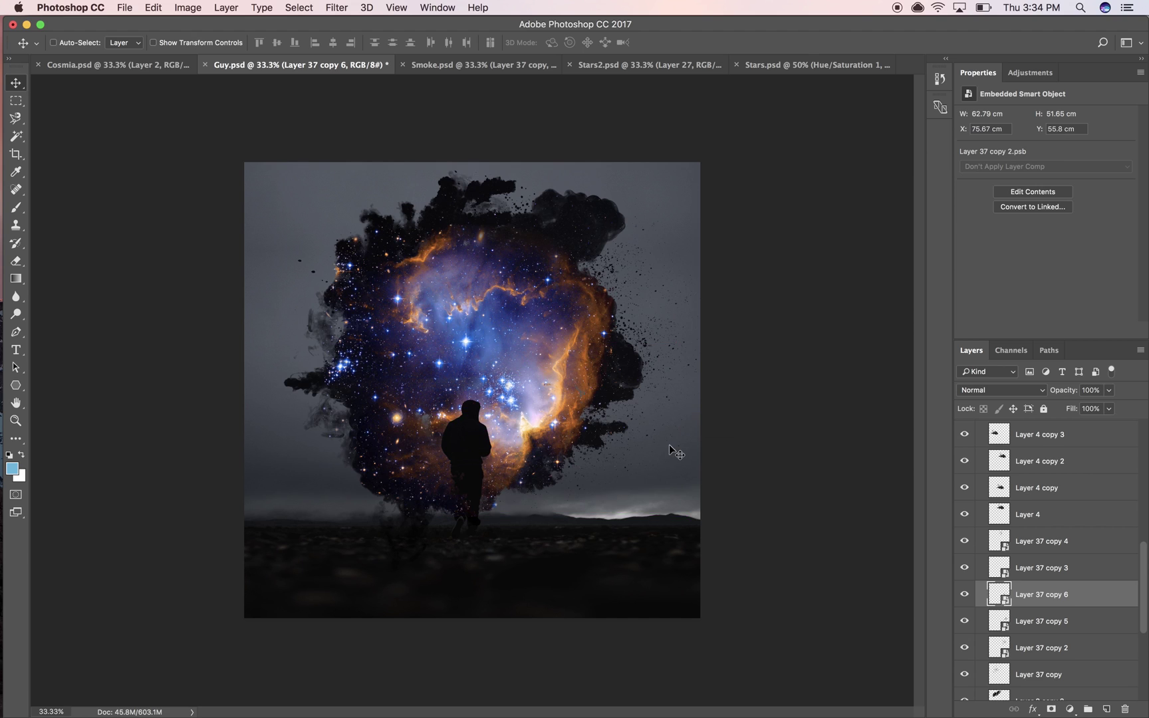
# - Duplicate Layer 3 copy 2 and rotate it into a tilted plume at the upper left
pyautogui.click(1027, 693)
pyautogui.press('super+j')
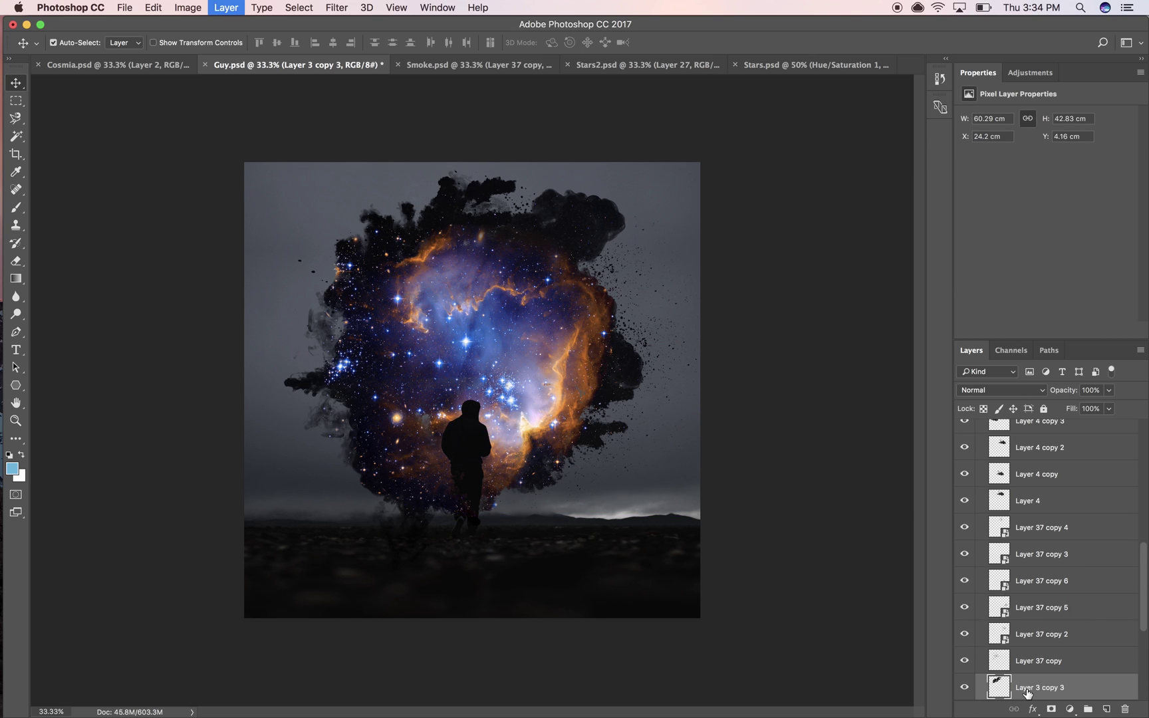
pyautogui.moveTo(546, 520); pyautogui.dragTo(470, 513)
pyautogui.press('super+t')
pyautogui.moveTo(572, 427); pyautogui.dragTo(567, 287)
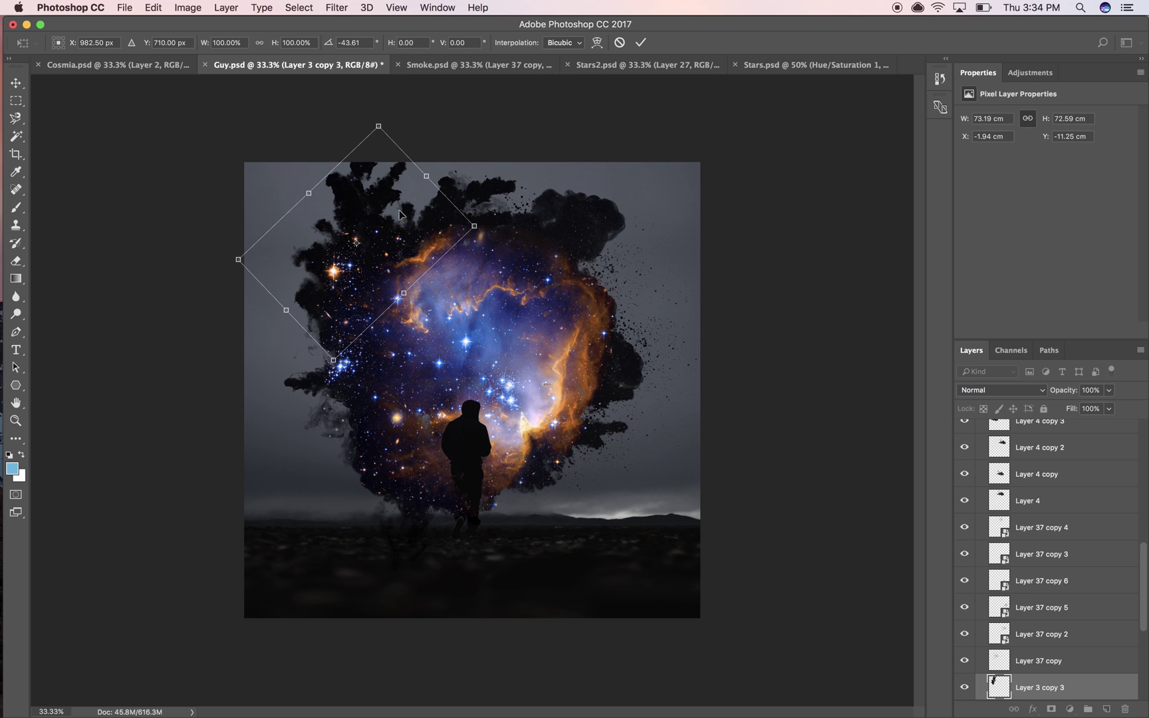
pyautogui.moveTo(401, 213); pyautogui.dragTo(407, 223)
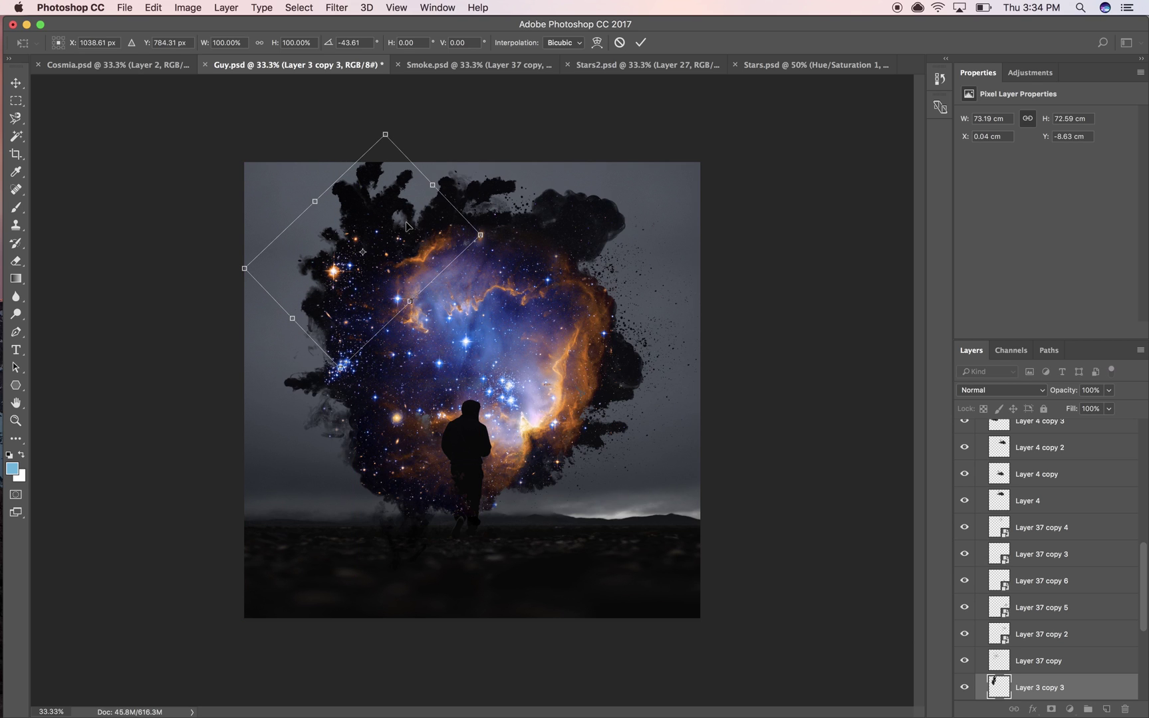
pyautogui.press('Return')
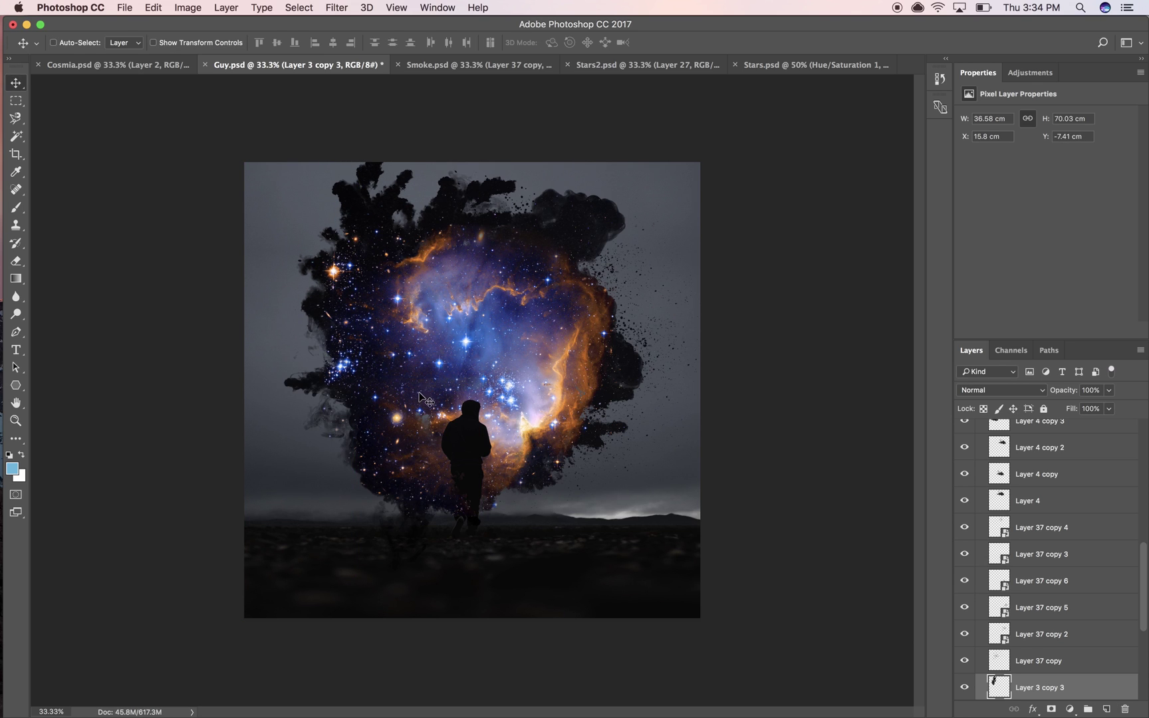
pyautogui.moveTo(428, 311)
pyautogui.mouseDown()
pyautogui.moveTo(428, 324)
pyautogui.moveTo(429, 308)
pyautogui.moveTo(377, 279)
pyautogui.moveTo(413, 315)
pyautogui.mouseUp()
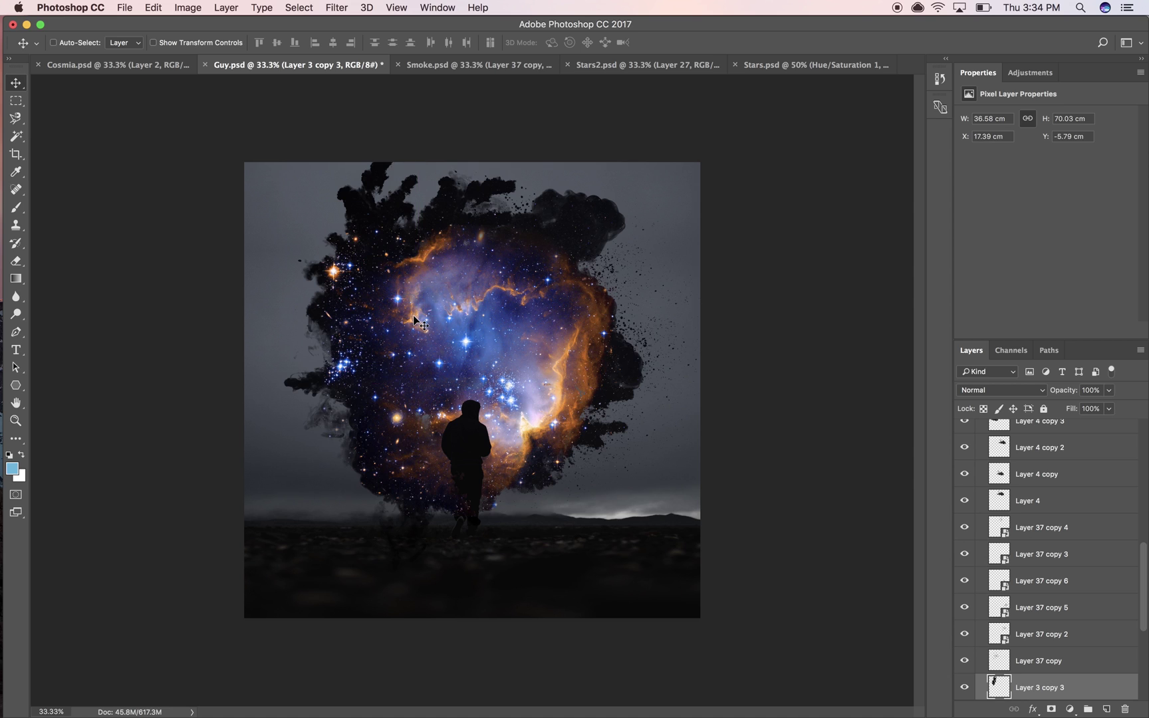
# - Duplicate Layer 4 copy 3 and move the copy out to the cloud's right edge
pyautogui.scroll(5, 1029, 637)
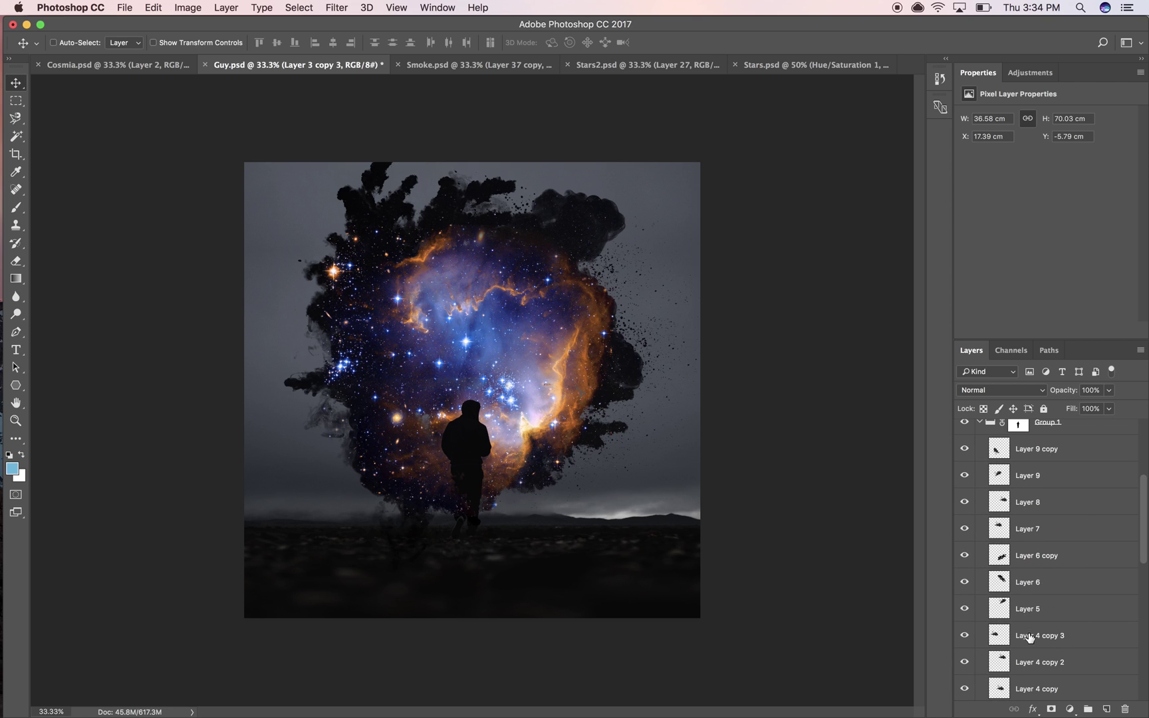
pyautogui.scroll(-1, 1071, 610)
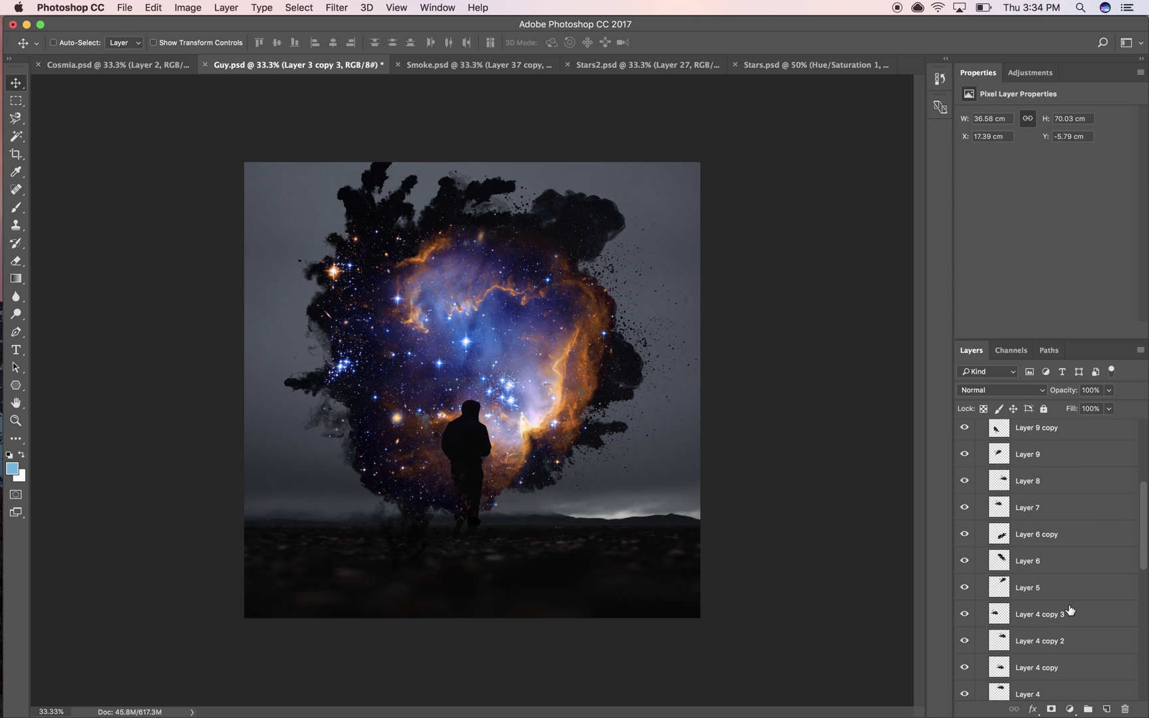
pyautogui.click(1040, 617)
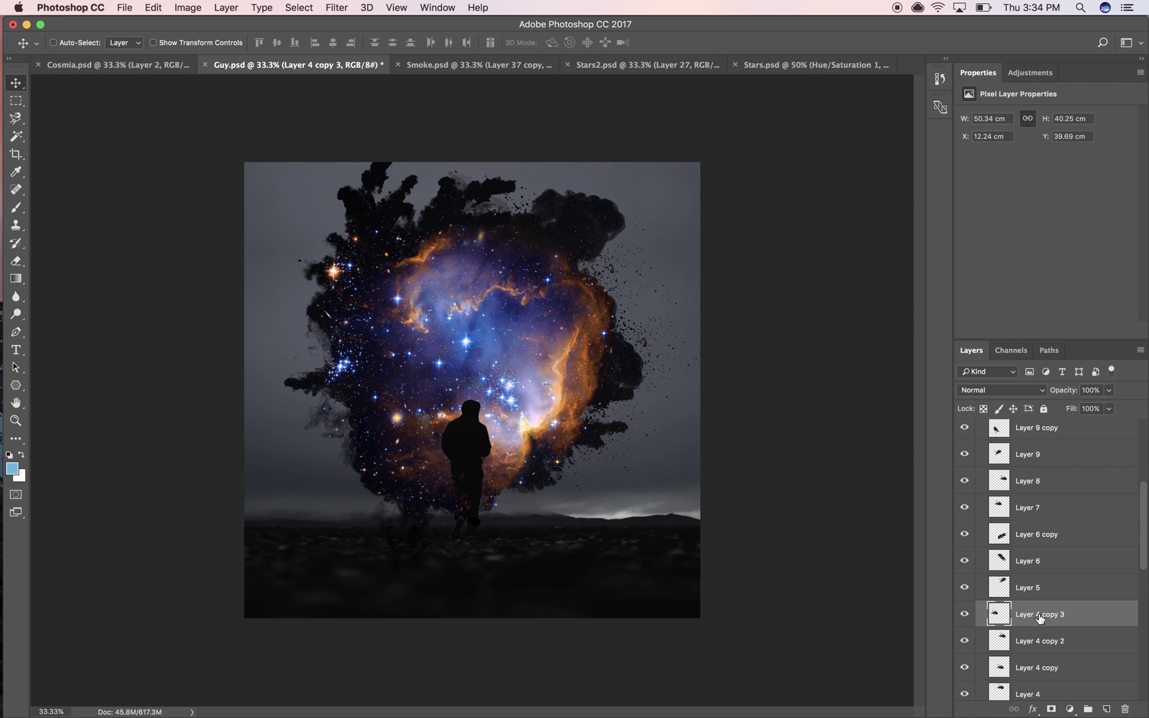
pyautogui.press('super+j')
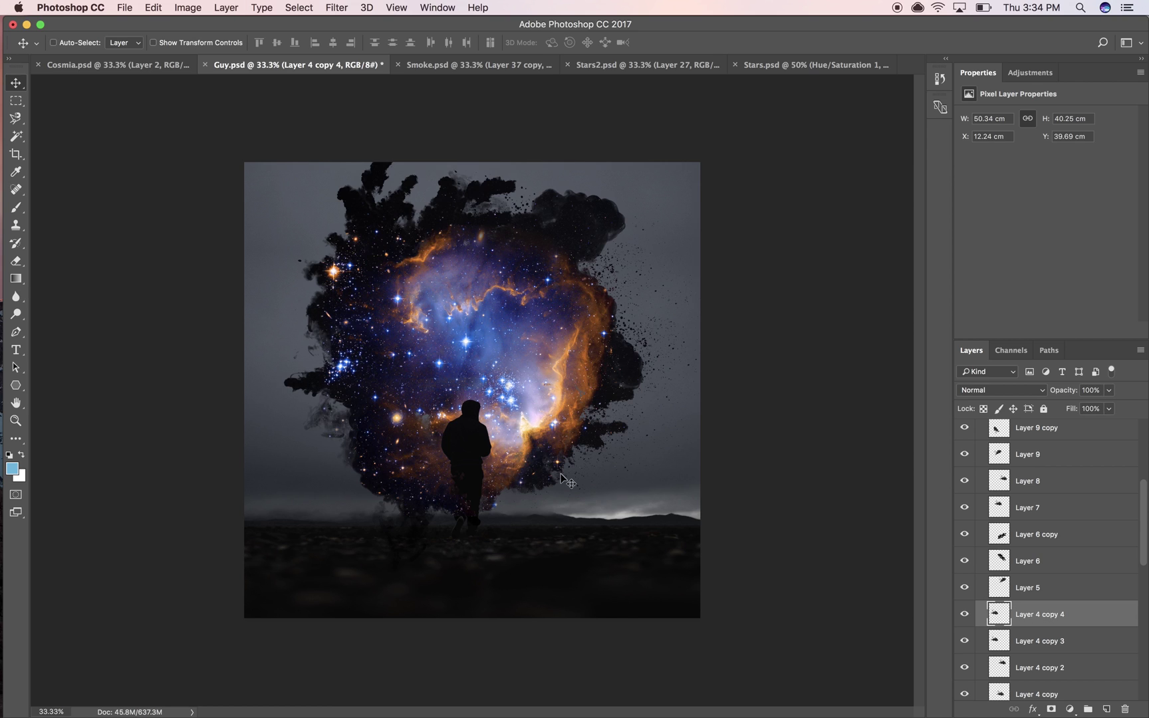
pyautogui.moveTo(473, 464); pyautogui.dragTo(627, 367)
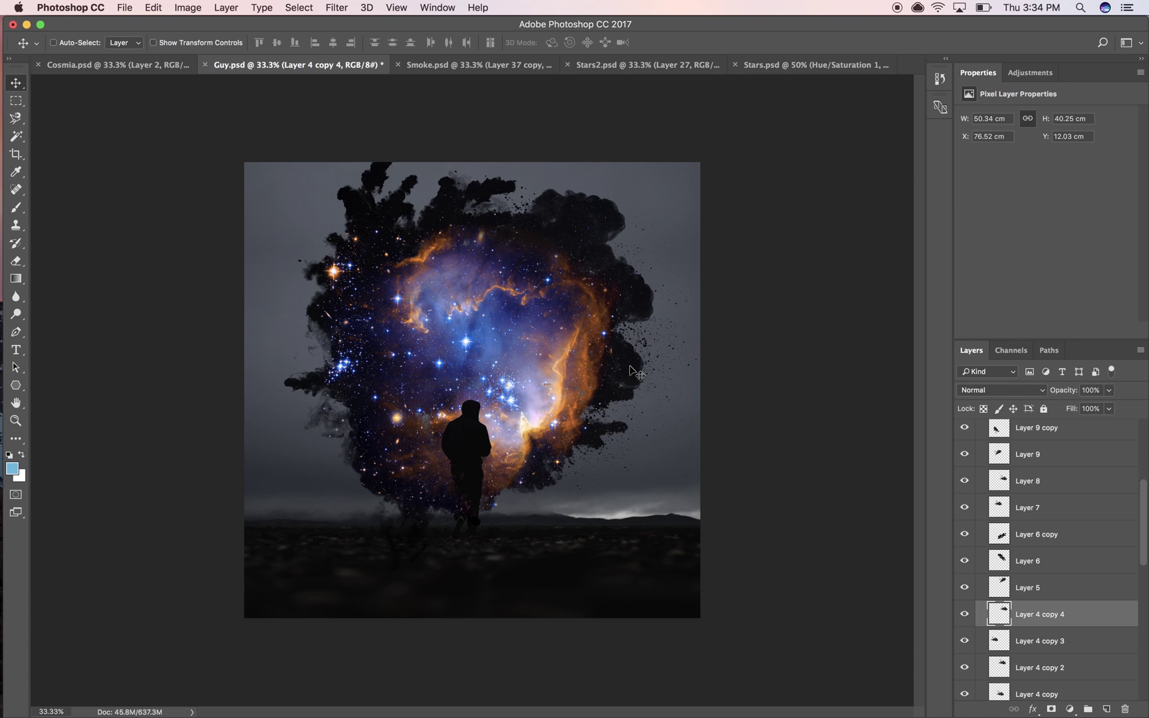
pyautogui.click(133, 72)
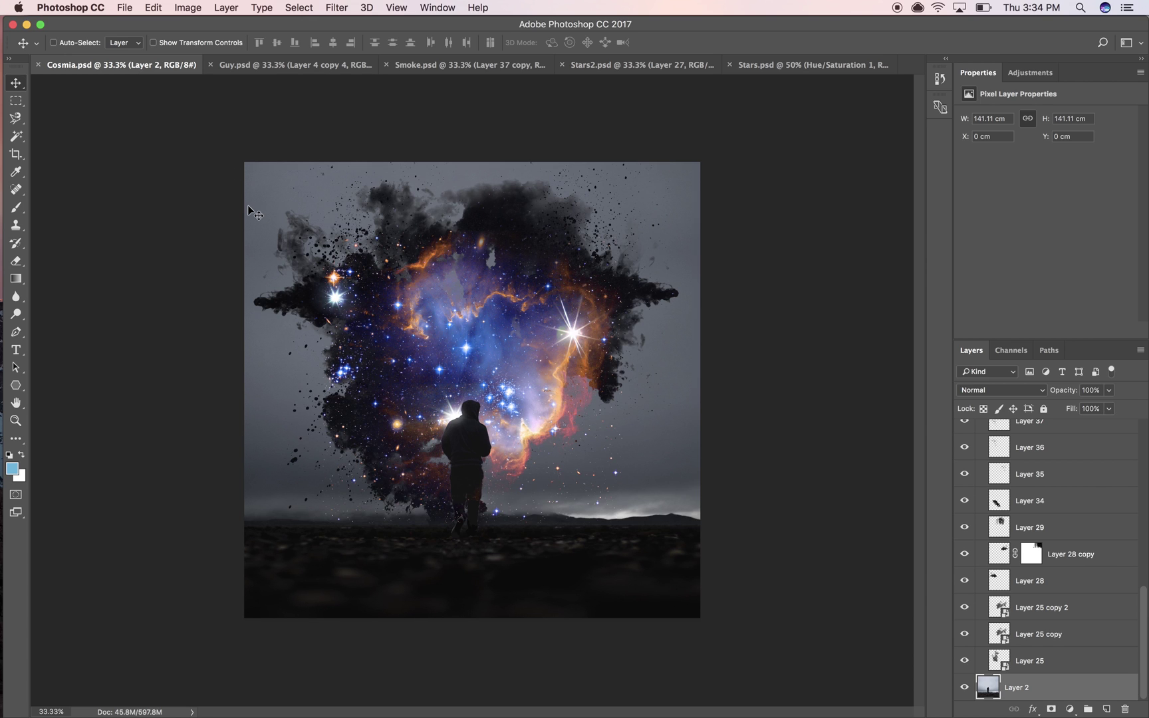
pyautogui.click(325, 68)
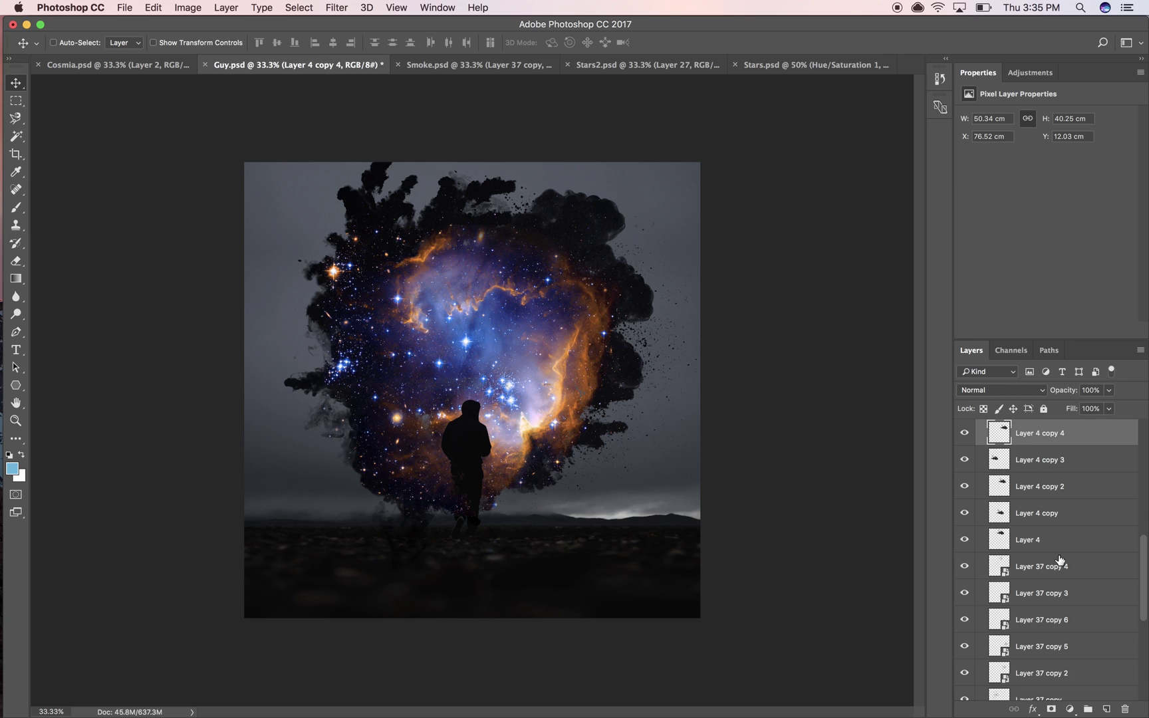
pyautogui.scroll(4, 1059, 558)
pyautogui.scroll(10, 1059, 559)
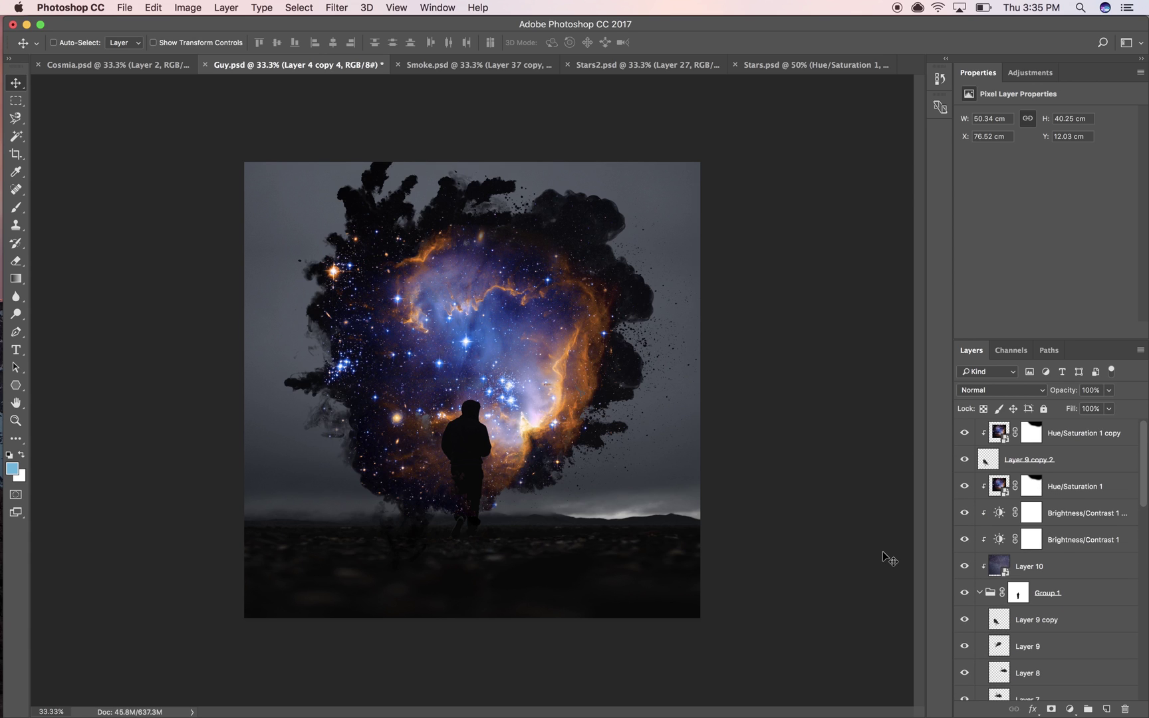